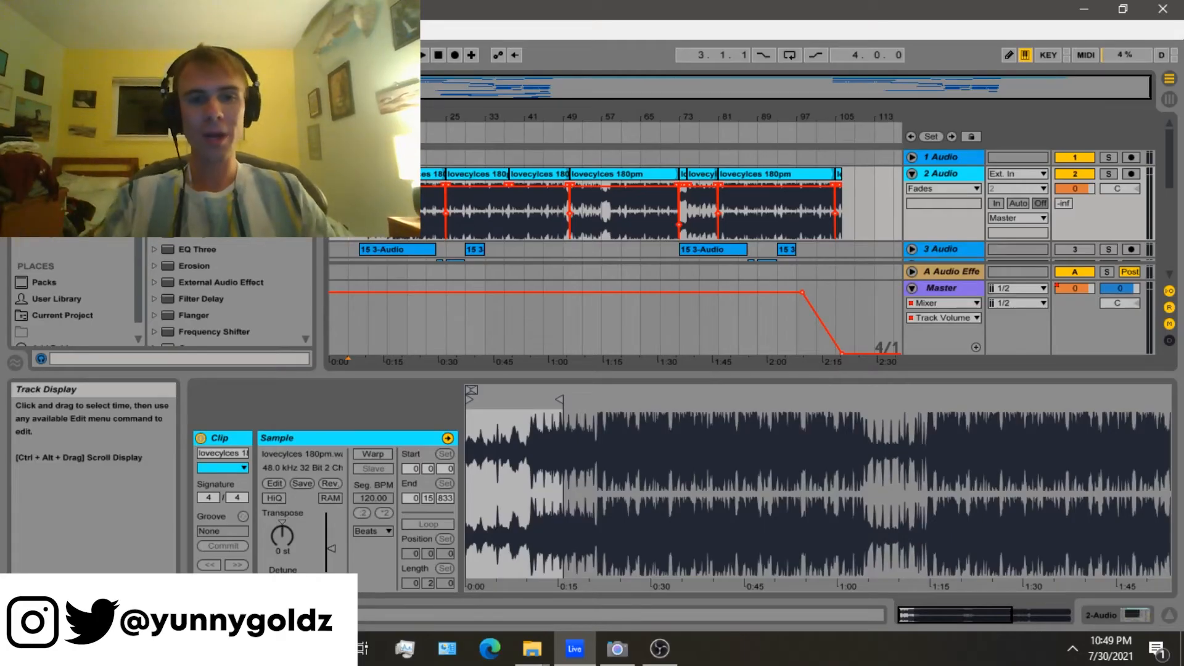
# Unfold the 6 Group track and deactivate every effect on its 7 Audio vocal track
pyautogui.scroll(-1, 228, 216)
pyautogui.scroll(-3, 370, 210)
pyautogui.click(368, 213)
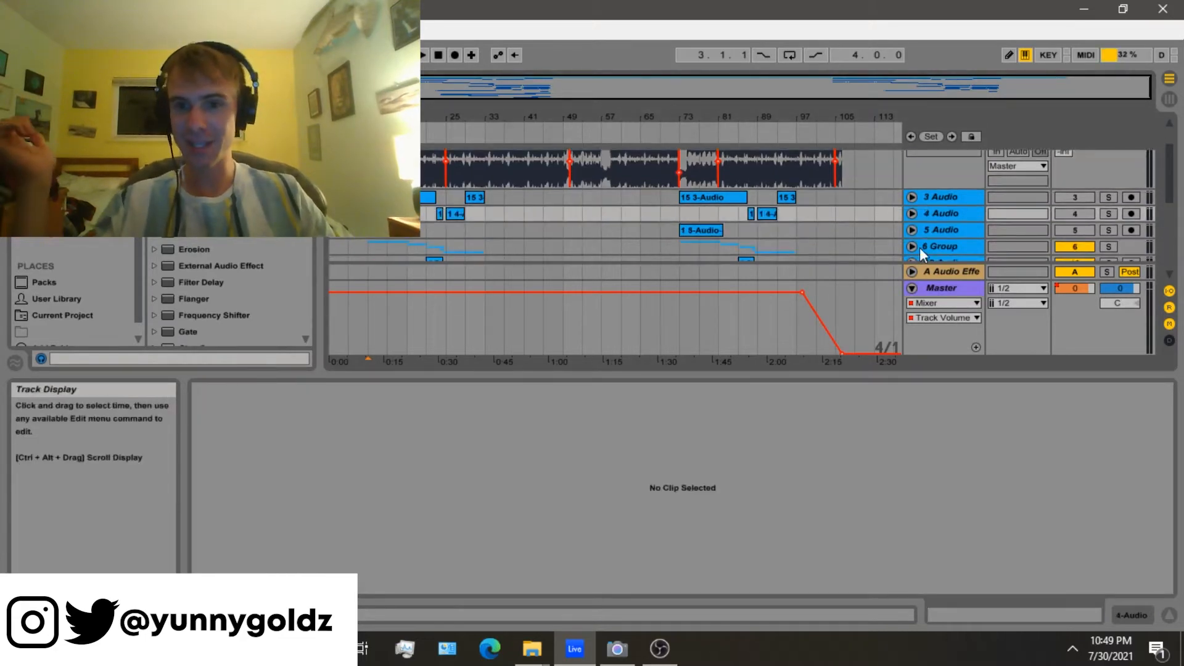
pyautogui.click(919, 247)
pyautogui.click(915, 244)
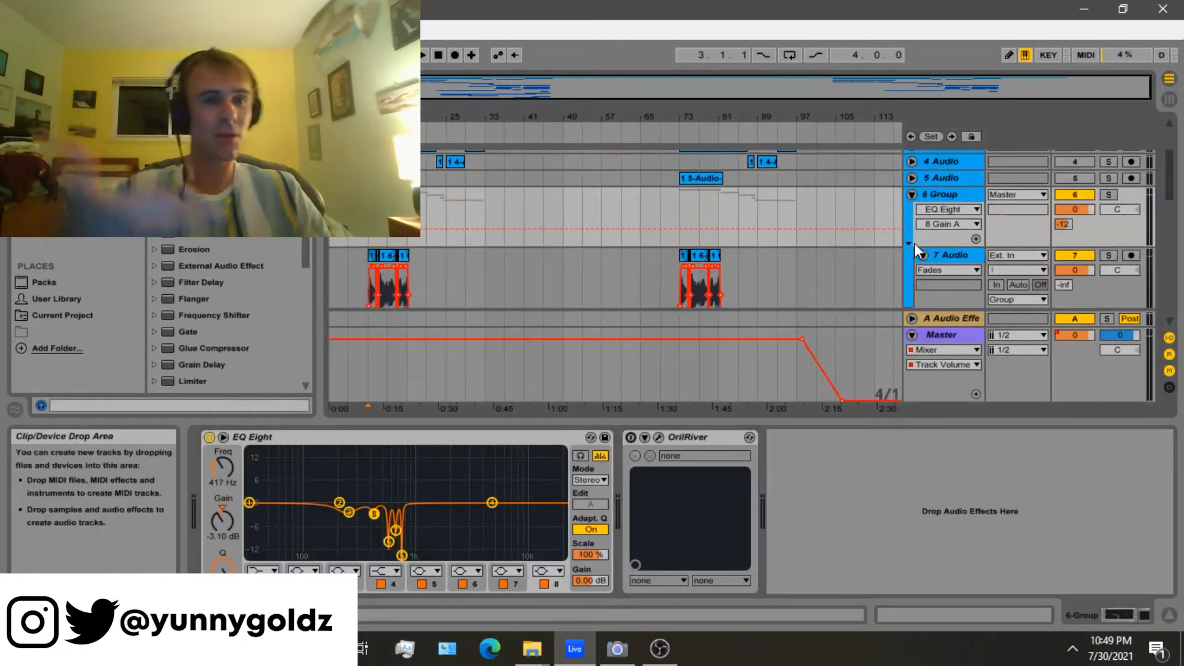
pyautogui.click(951, 255)
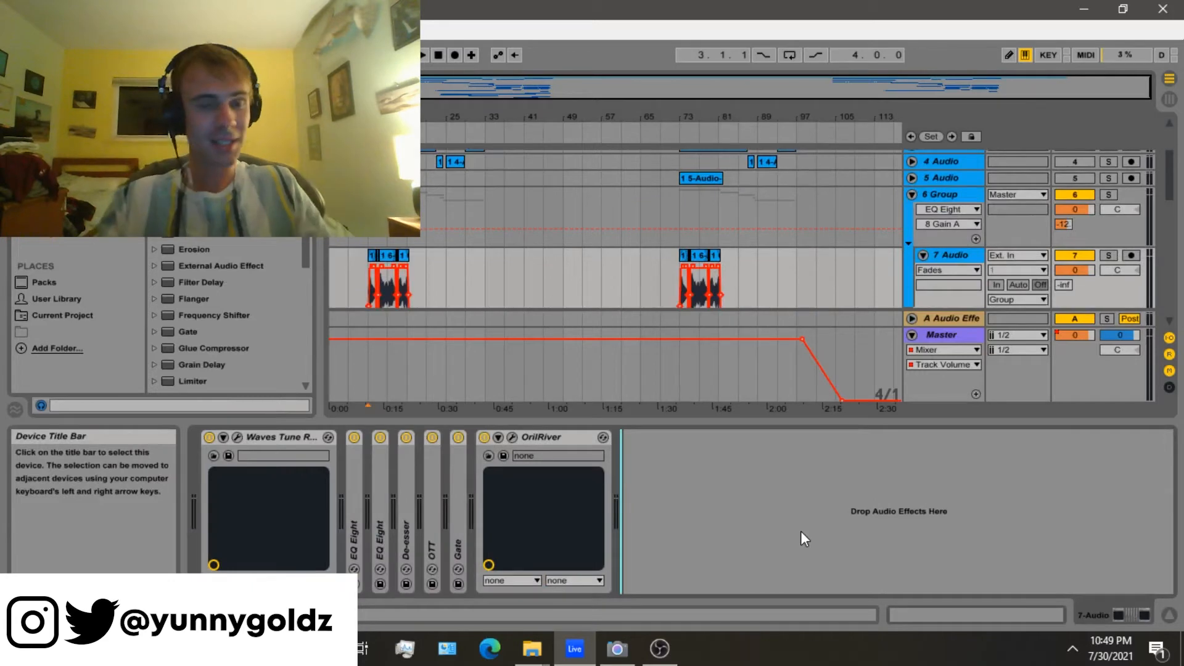
pyautogui.click(801, 531)
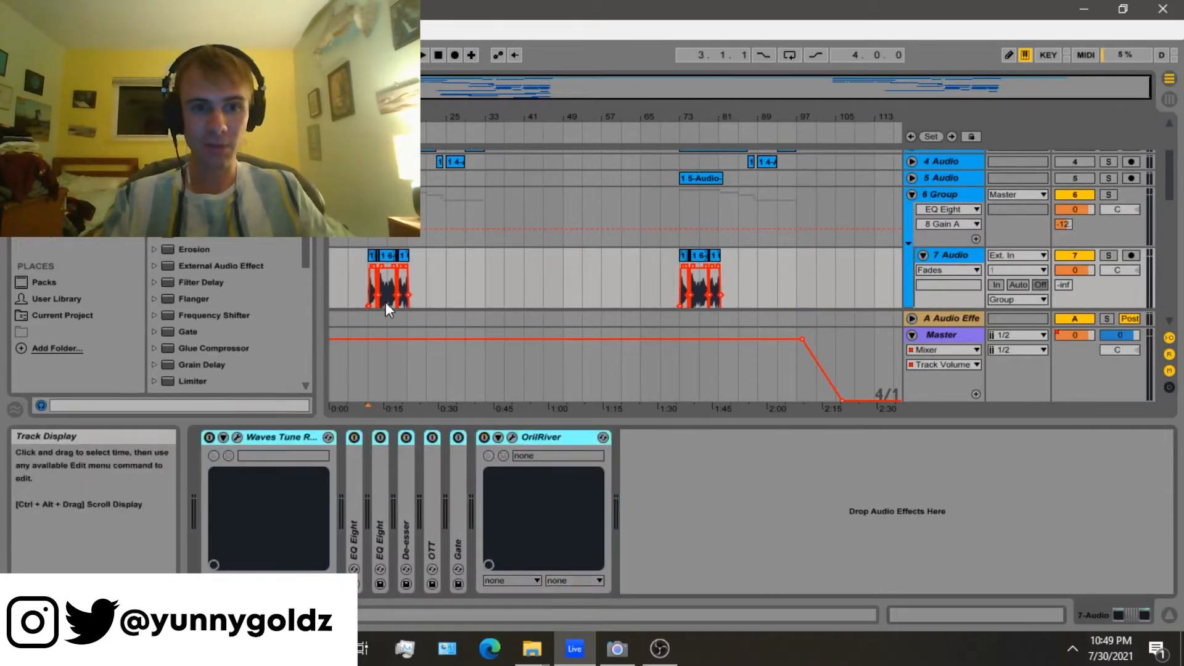
pyautogui.click(367, 290)
pyautogui.press('+')
pyautogui.press('+')
pyautogui.press('+')
pyautogui.press('+')
pyautogui.press('+')
pyautogui.scroll(3, 369, 292)
pyautogui.press('-')
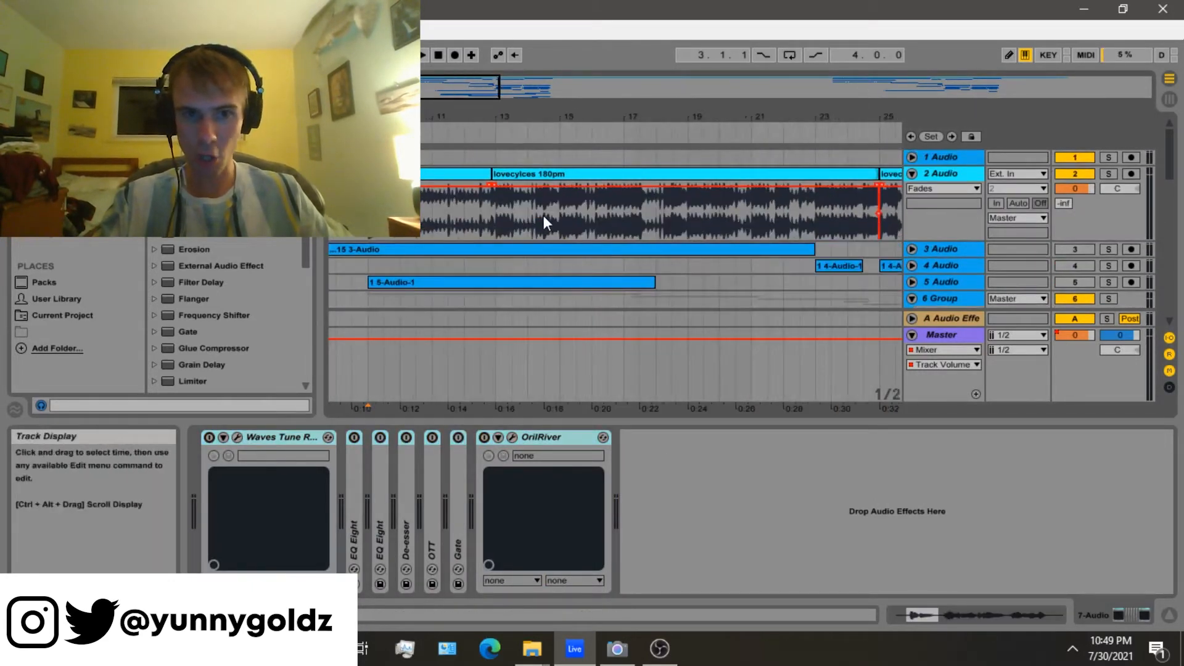
pyautogui.press('-')
pyautogui.press('-')
pyautogui.press('-')
pyautogui.scroll(-3, 348, 239)
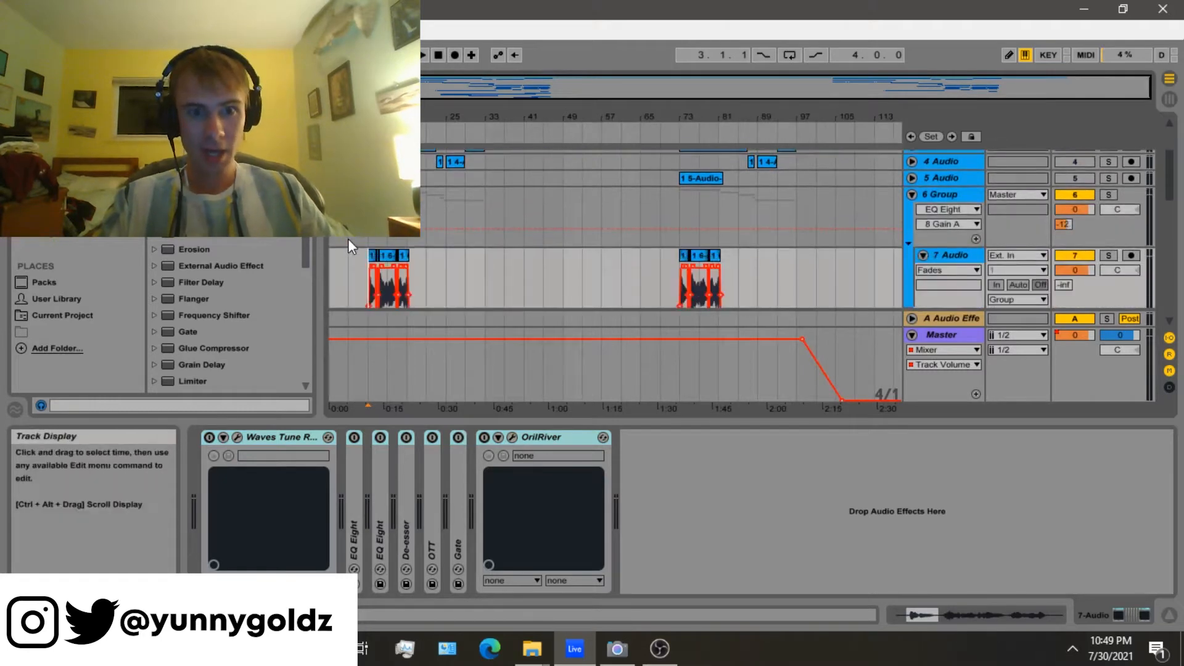
# Inspect the first 6-Audio-342 clip and the two short in-between clips of 7 Audio in the clip view
pyautogui.scroll(-2, 352, 243)
pyautogui.press('+')
pyautogui.press('+')
pyautogui.press('+')
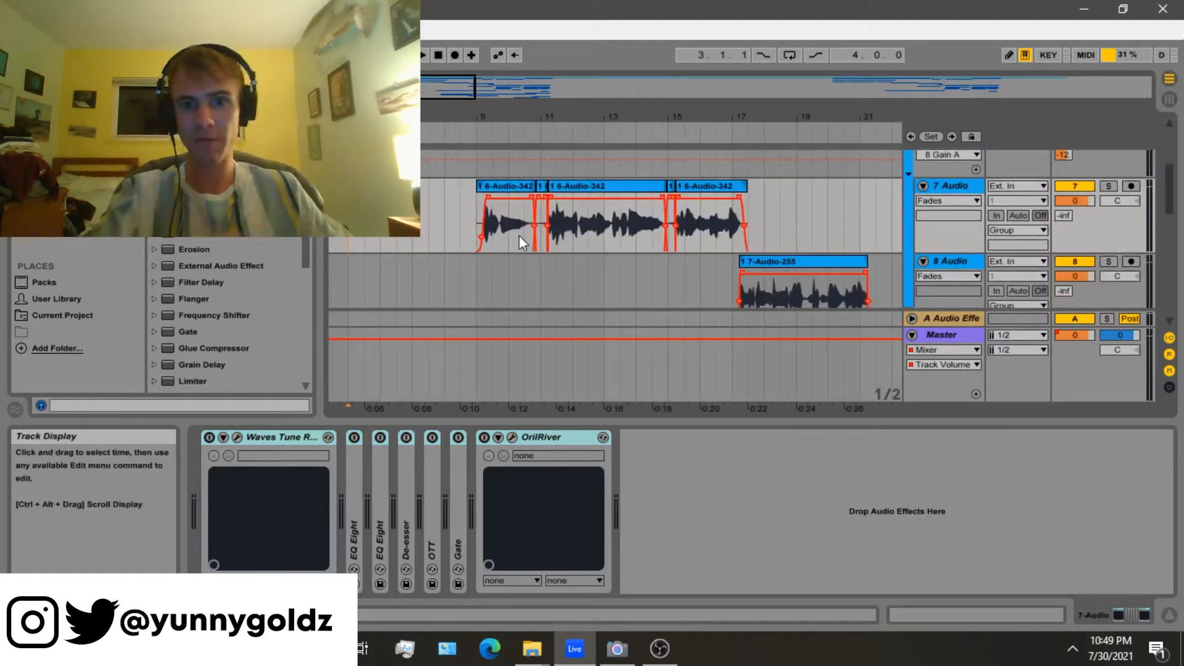
pyautogui.click(499, 175)
pyautogui.doubleClick(523, 183)
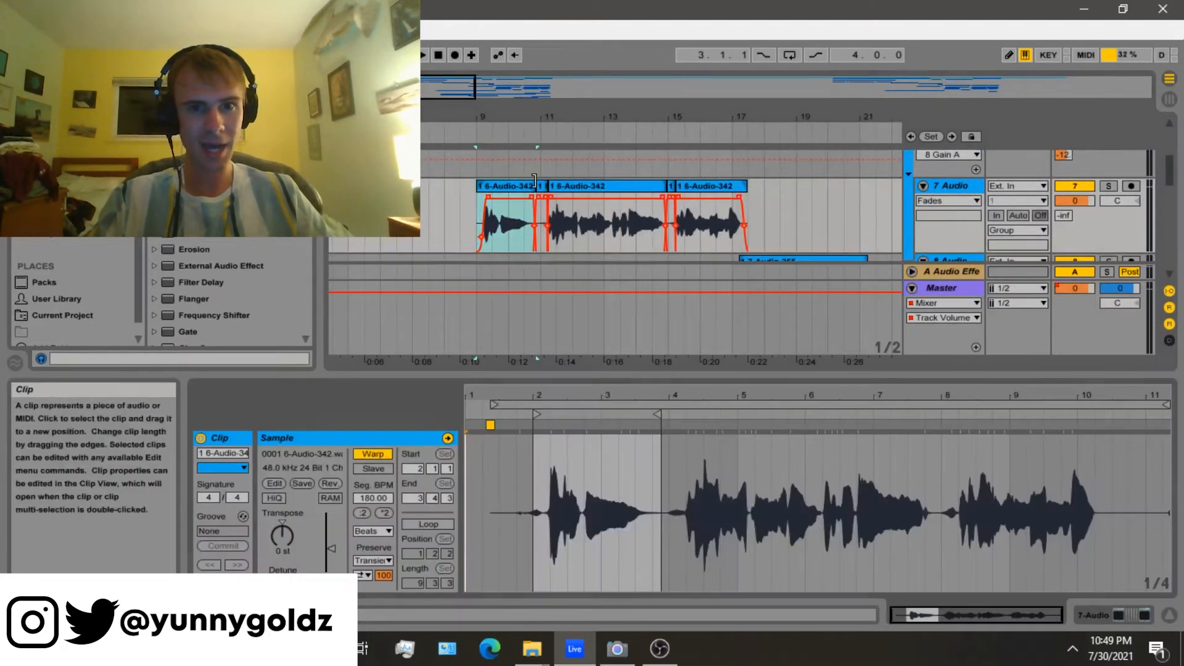
pyautogui.click(541, 185)
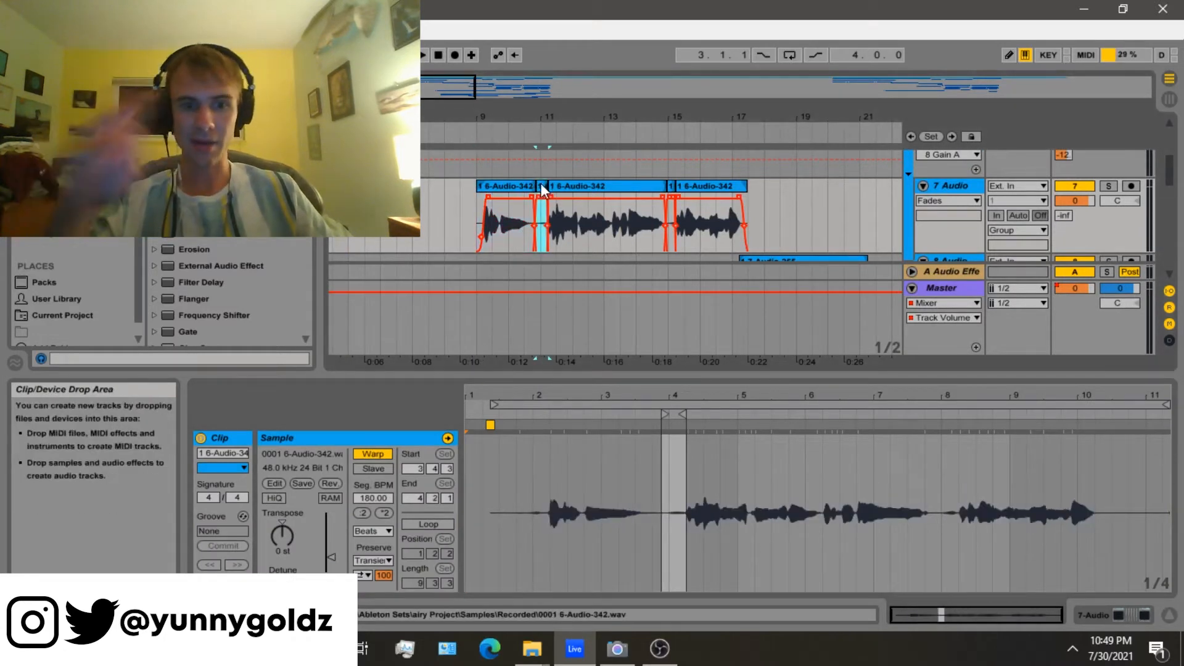
pyautogui.click(671, 185)
pyautogui.press('-')
pyautogui.press('-')
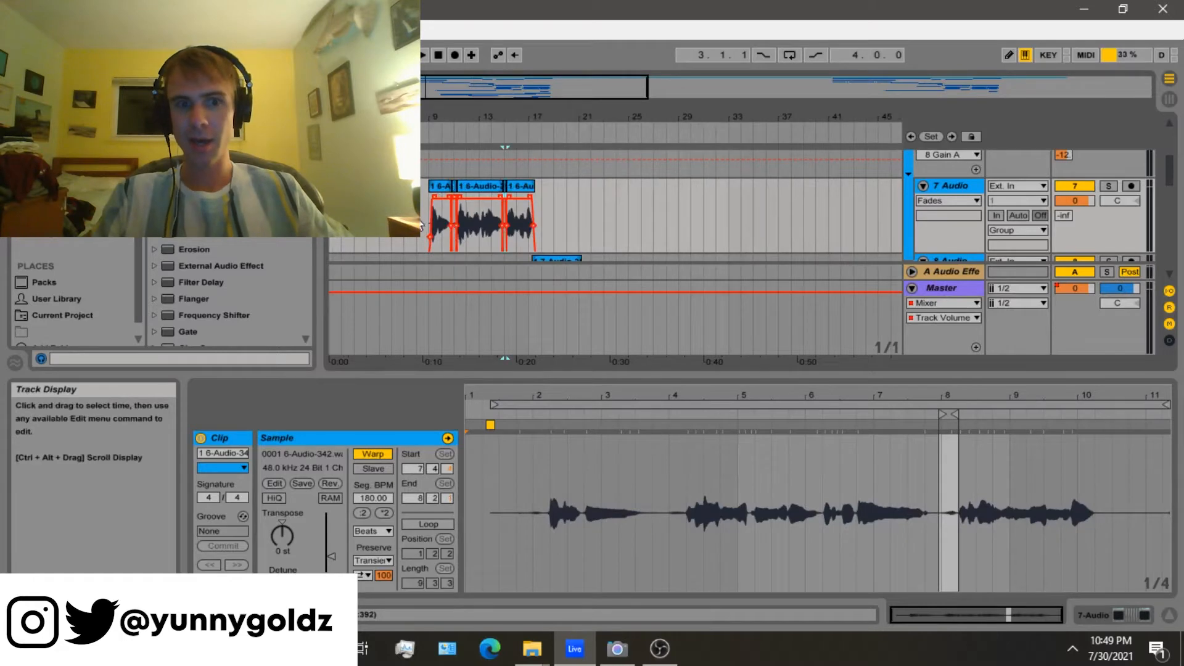
# Delete the OrilRiver reverb from the 6 Group track and deactivate its EQ Eight
pyautogui.scroll(3, 961, 194)
pyautogui.click(941, 209)
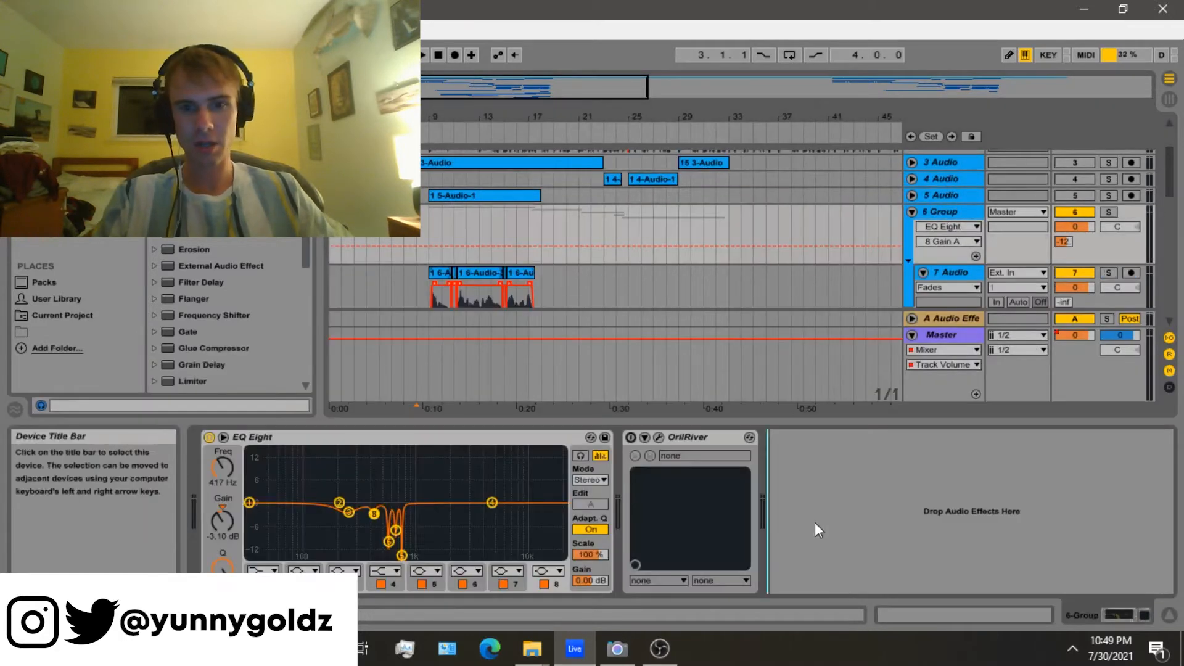
pyautogui.hotkey('ctrl', 'a')
pyautogui.click(712, 435)
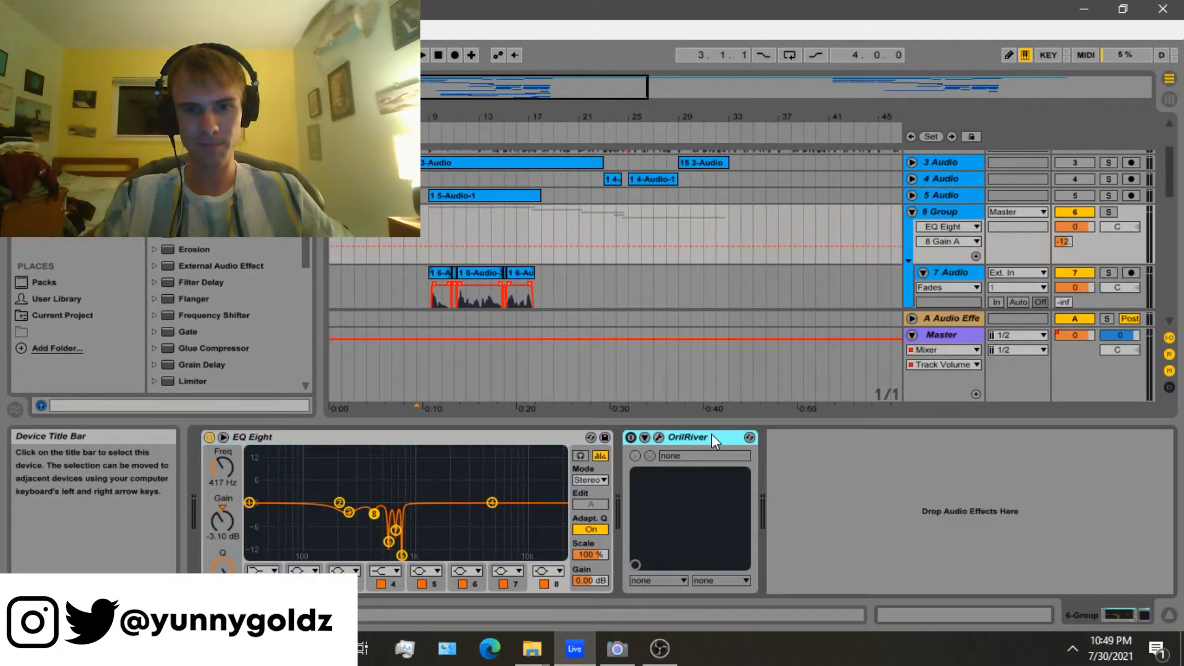
pyautogui.press('Delete')
pyautogui.doubleClick(431, 438)
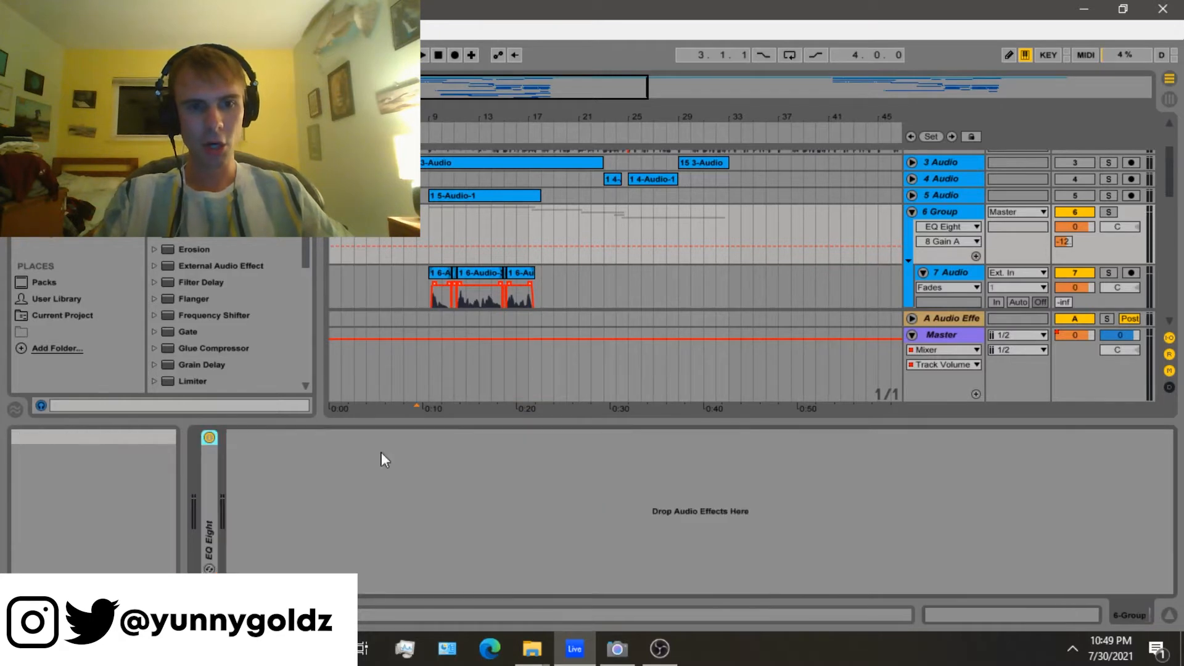
pyautogui.doubleClick(203, 508)
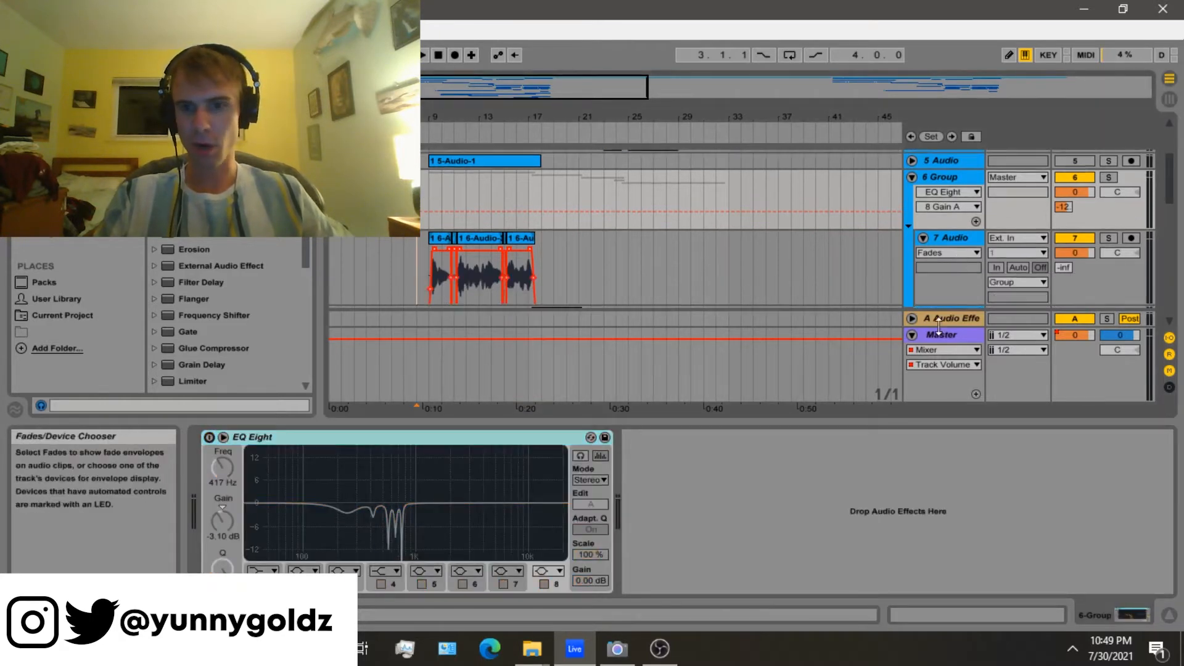
# Deactivate the A Audio Effect Rack return track and fold it again
pyautogui.click(1009, 319)
pyautogui.click(911, 318)
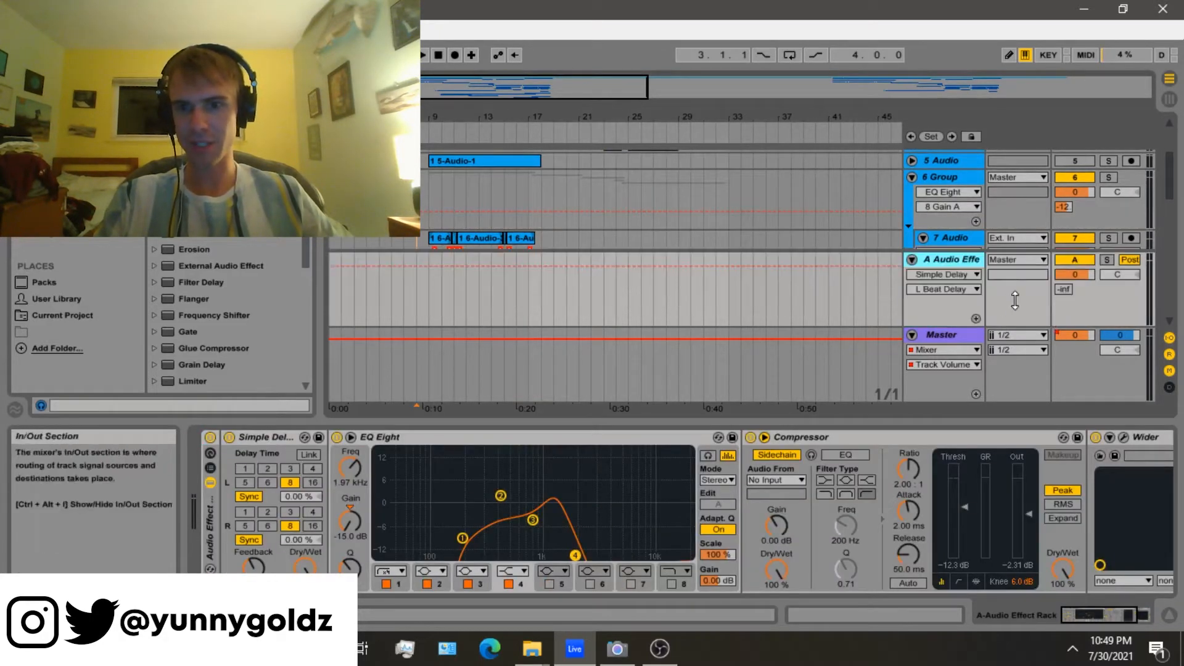
pyautogui.click(1064, 259)
pyautogui.click(911, 259)
pyautogui.click(923, 238)
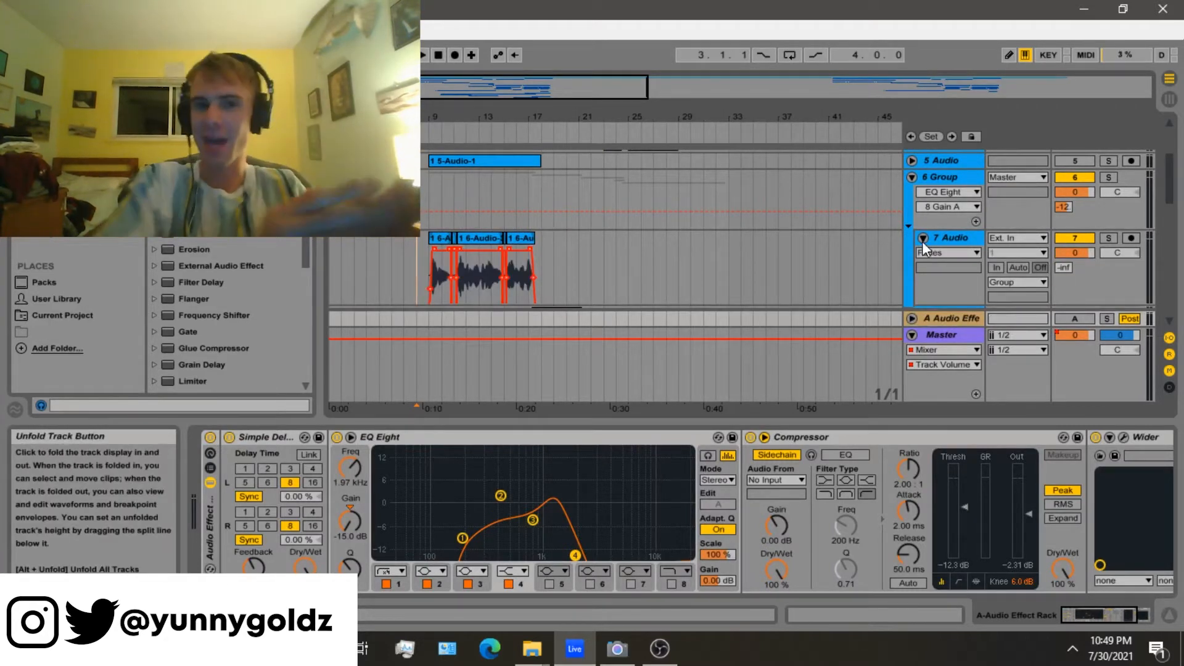
# Place the insertion point just before the first 7 Audio clip and solo that track
pyautogui.click(409, 277)
pyautogui.scroll(5, 409, 277)
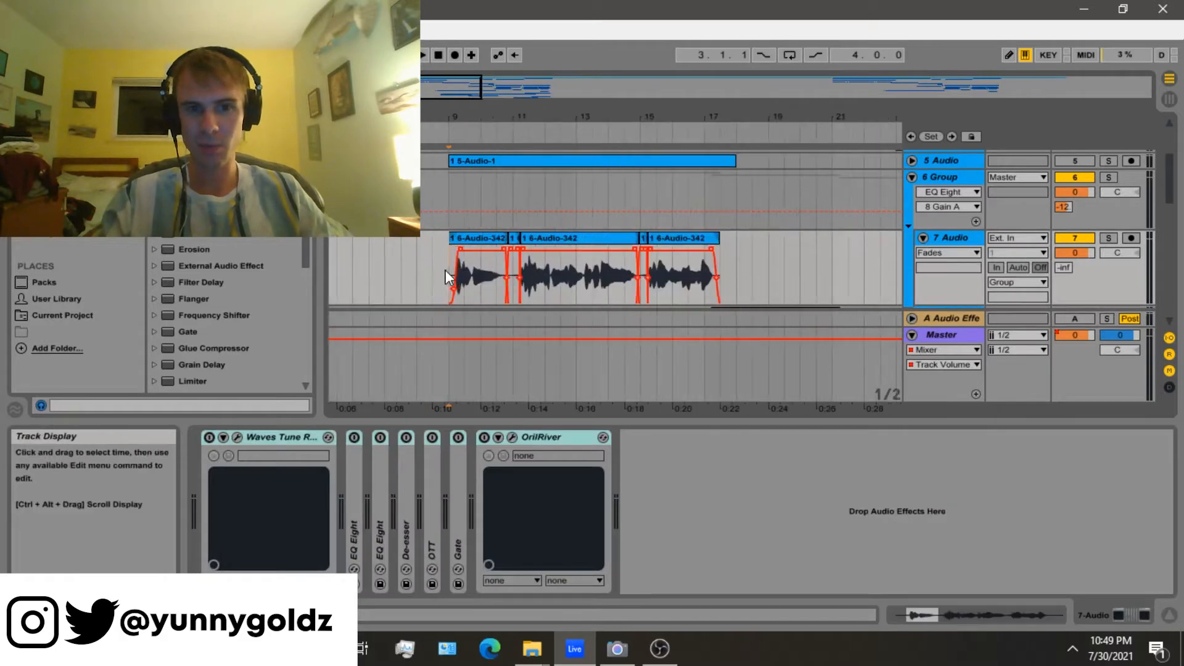
pyautogui.click(1110, 238)
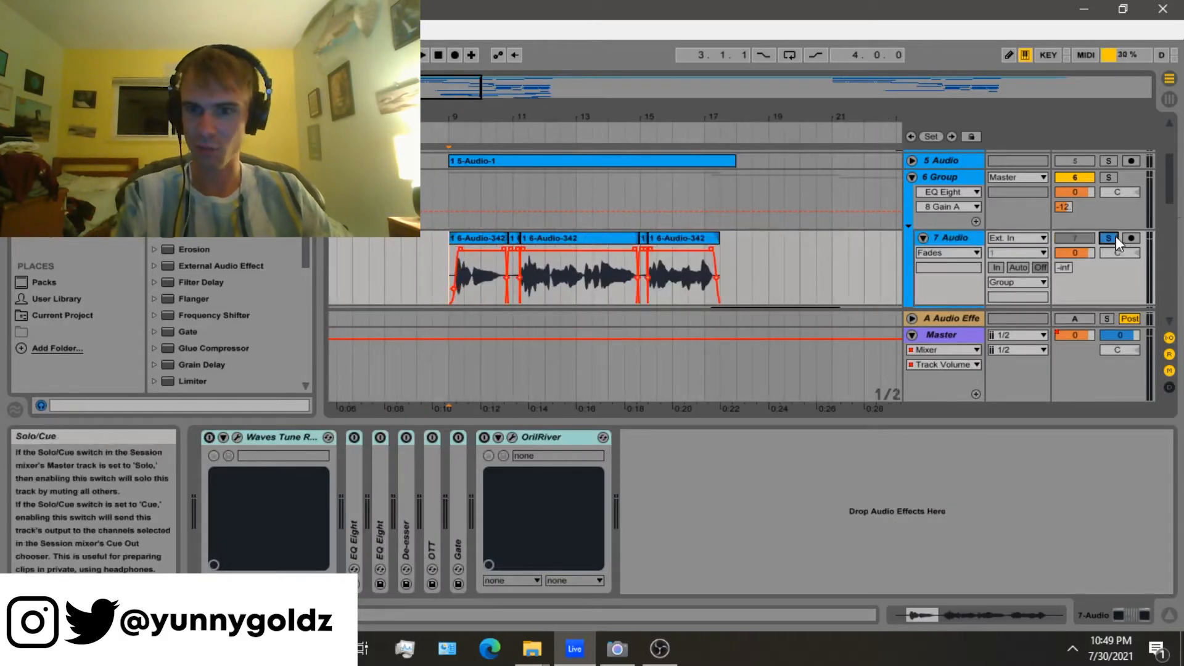
# Solo the 2 Audio beat track and play it from near the start of the song
pyautogui.scroll(3, 572, 230)
pyautogui.click(911, 229)
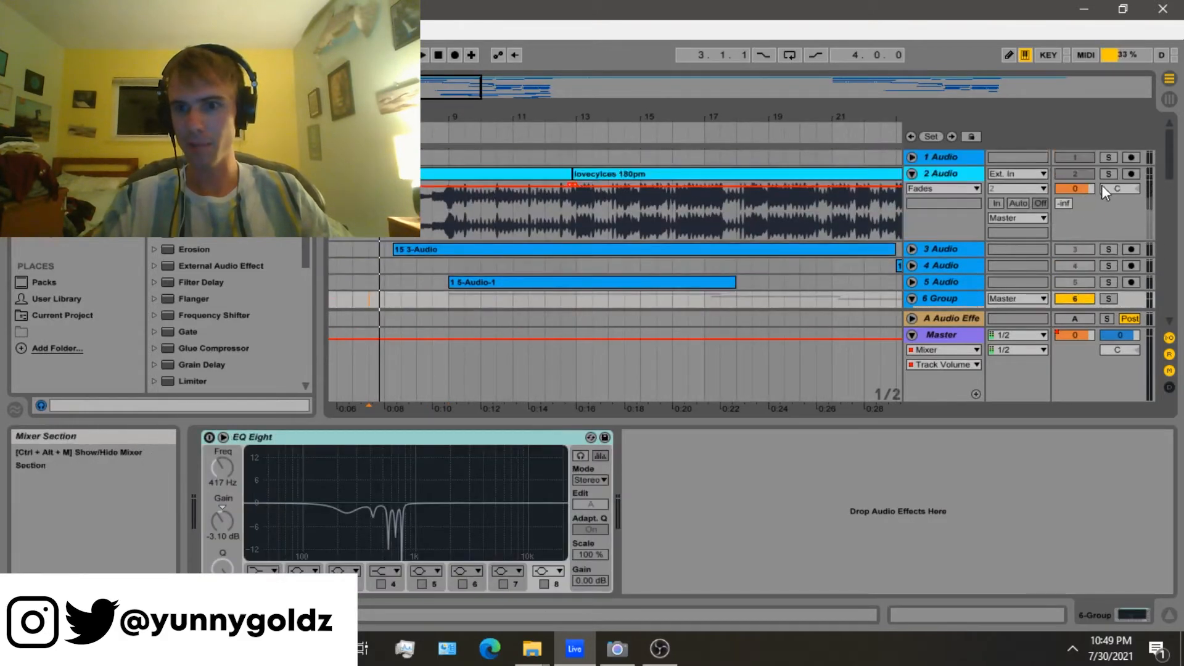
pyautogui.click(1110, 175)
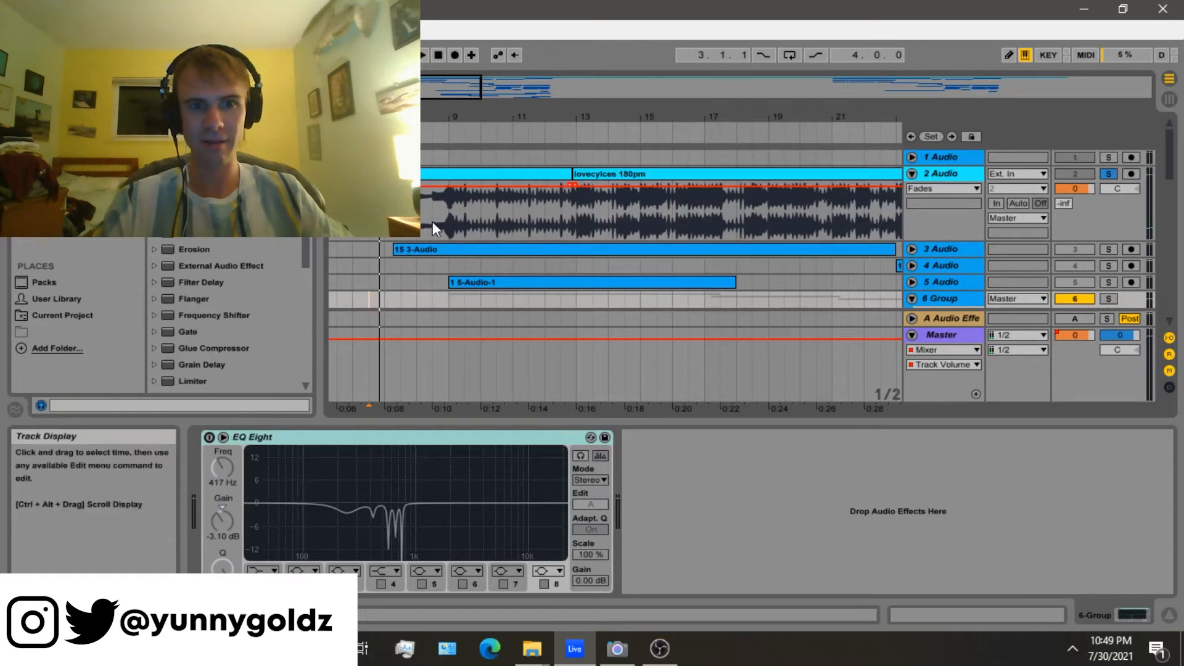
pyautogui.scroll(-3, 432, 220)
pyautogui.press('-')
pyautogui.click(364, 214)
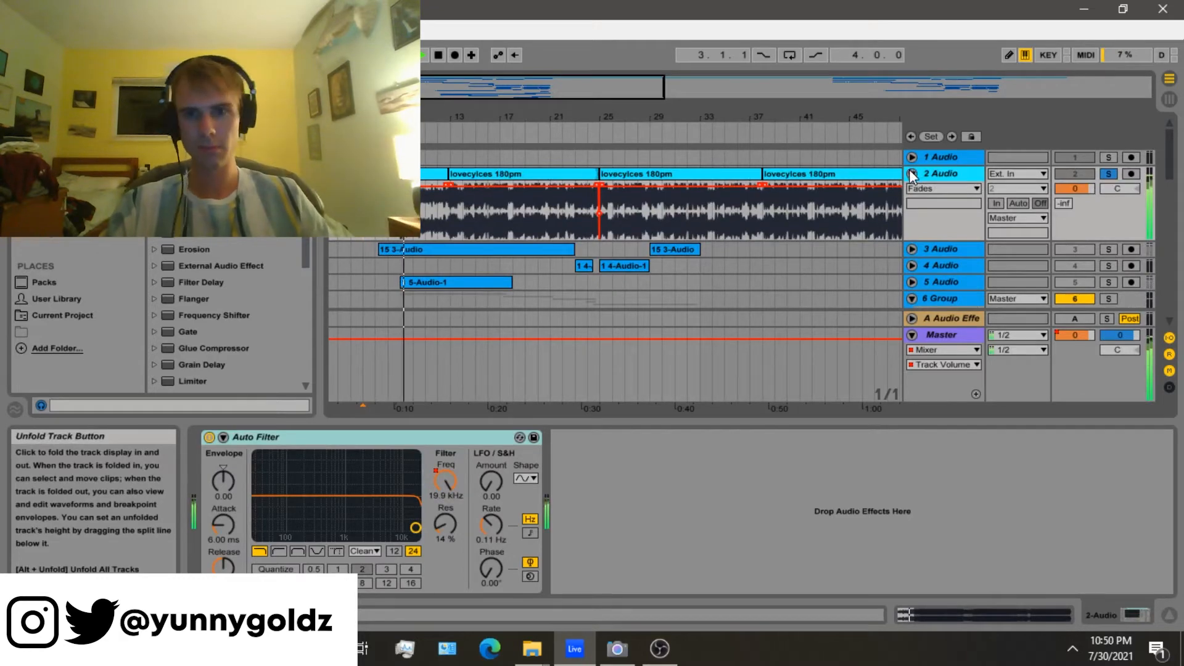
# Open the first lovecylces 180pm clip on 2 Audio to view its waveform
pyautogui.doubleClick(945, 173)
pyautogui.click(404, 174)
pyautogui.doubleClick(404, 173)
pyautogui.press('space')
pyautogui.scroll(-4, 403, 197)
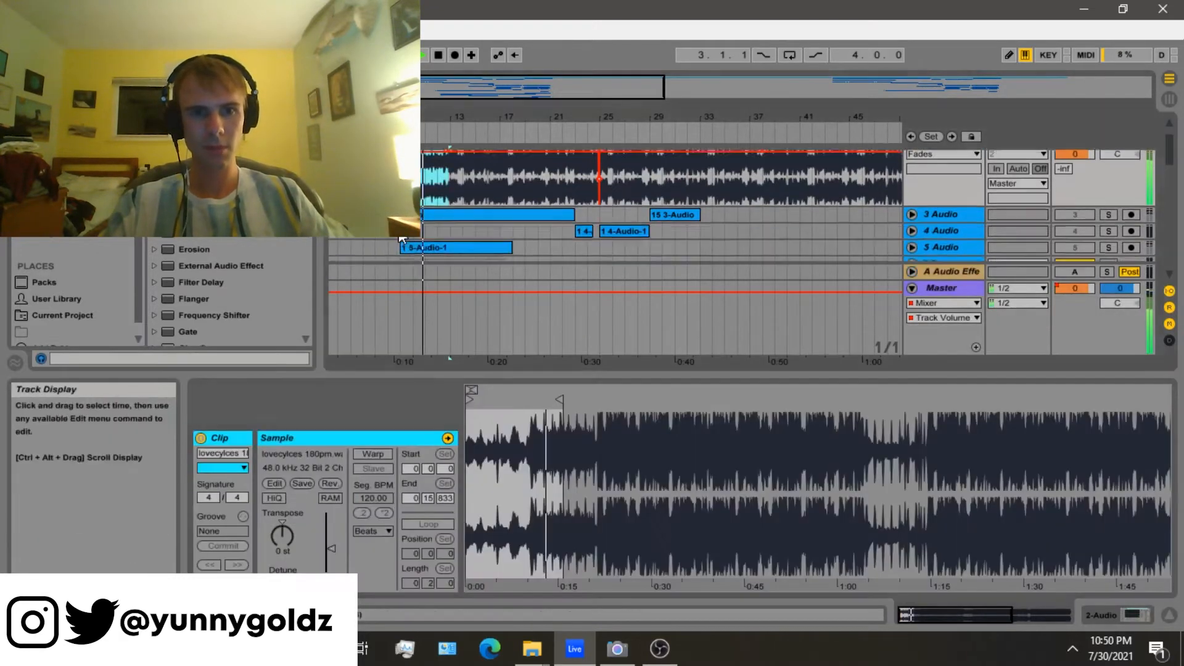
# Solo both 7 Audio and its parent 6 Group, and play from the start of the first vocal clip
pyautogui.click(400, 200)
pyautogui.scroll(-1, 402, 201)
pyautogui.scroll(1, 1098, 204)
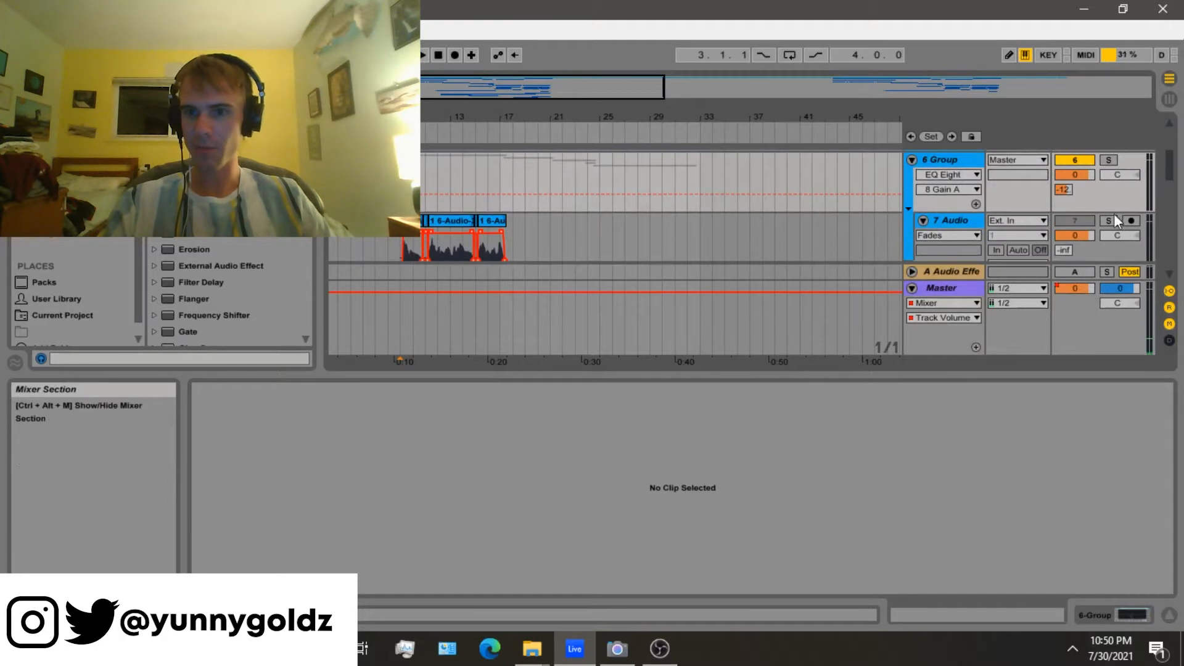
pyautogui.hotkey('alt', 'u')
pyautogui.scroll(1, 901, 169)
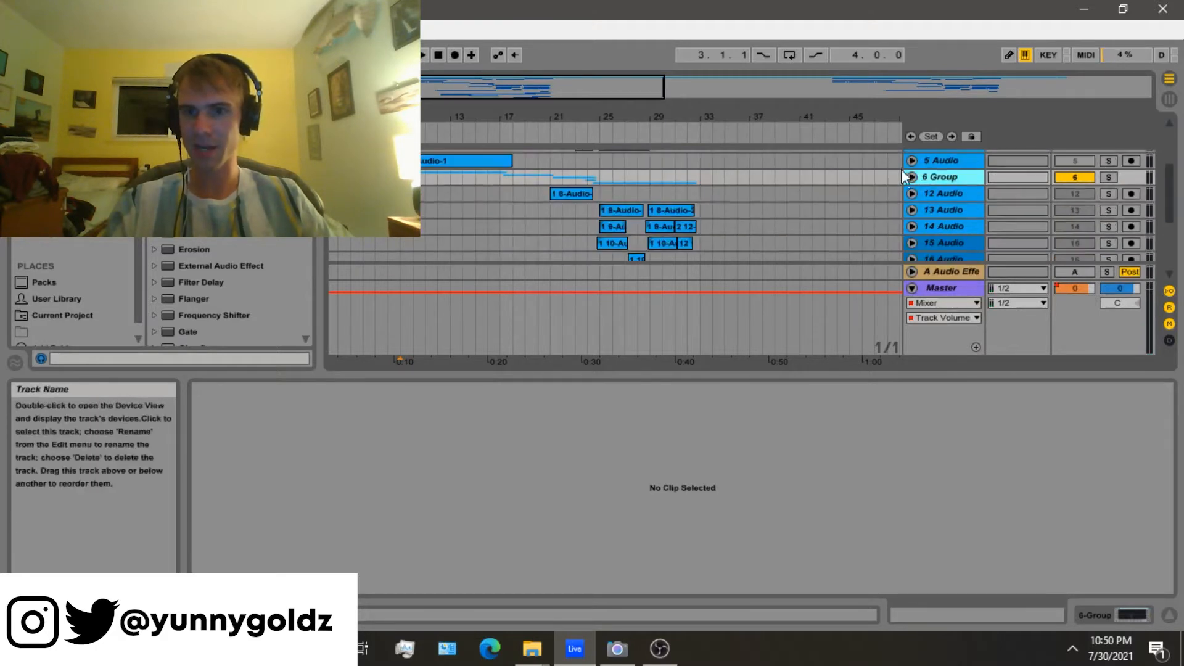
pyautogui.click(912, 177)
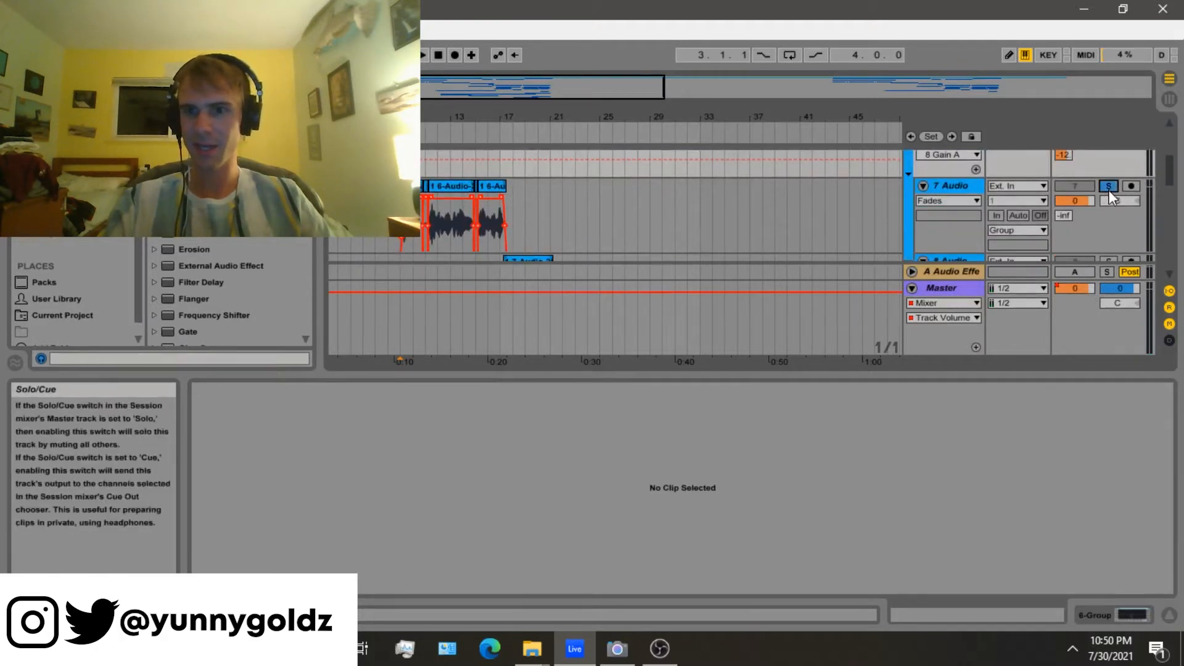
pyautogui.click(1108, 178)
pyautogui.press('space')
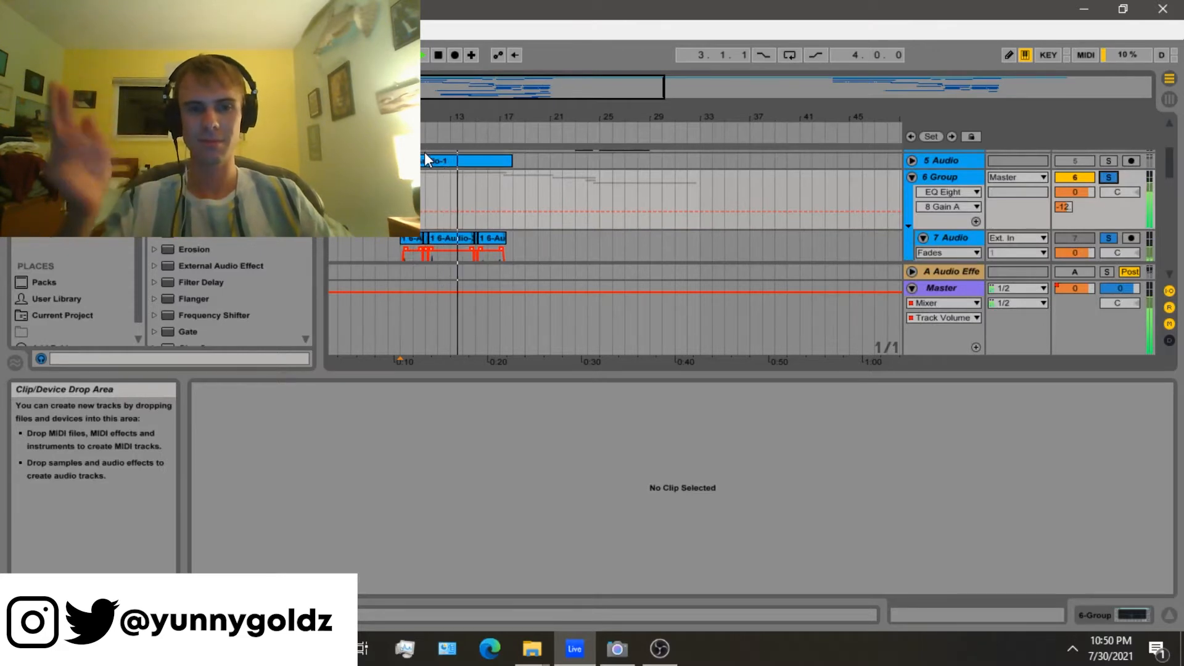
# Deactivate the 8 Audio vocal track inside the group
pyautogui.scroll(-1, 450, 211)
pyautogui.scroll(-2, 450, 209)
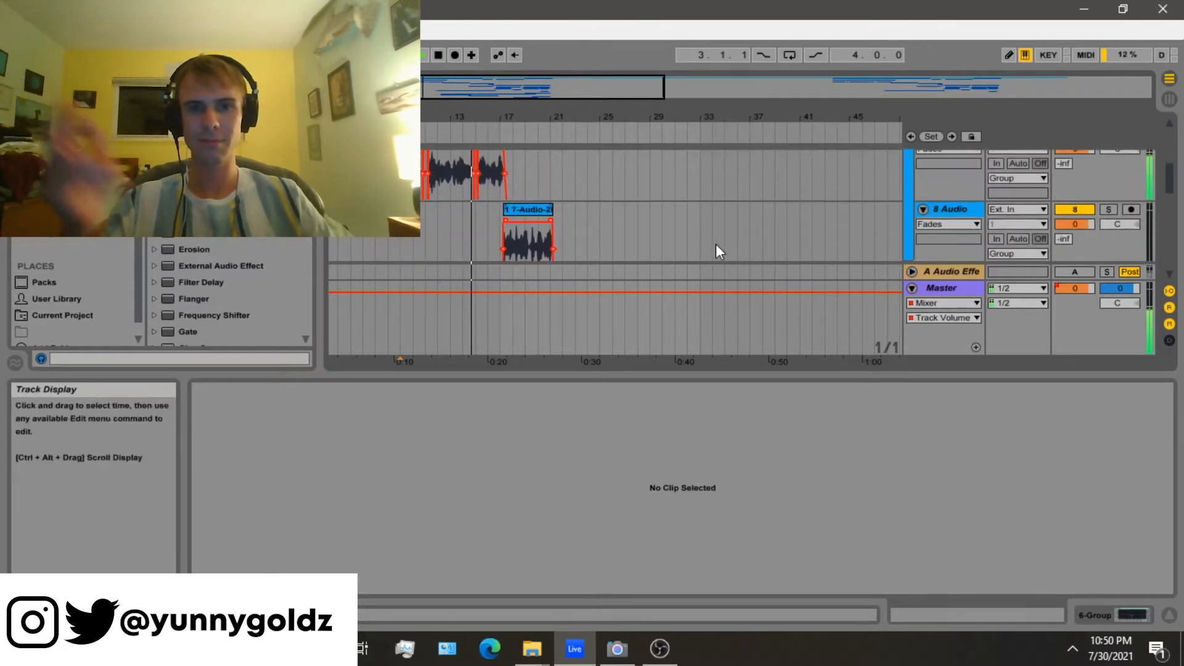
pyautogui.click(931, 217)
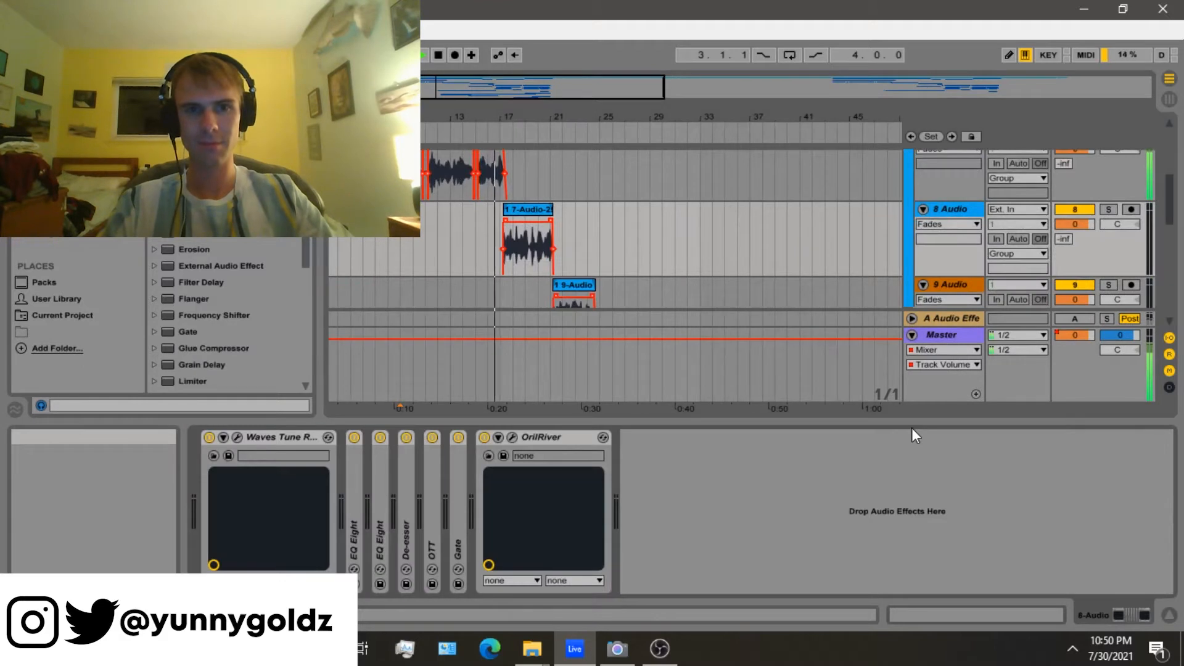
pyautogui.scroll(2, 435, 235)
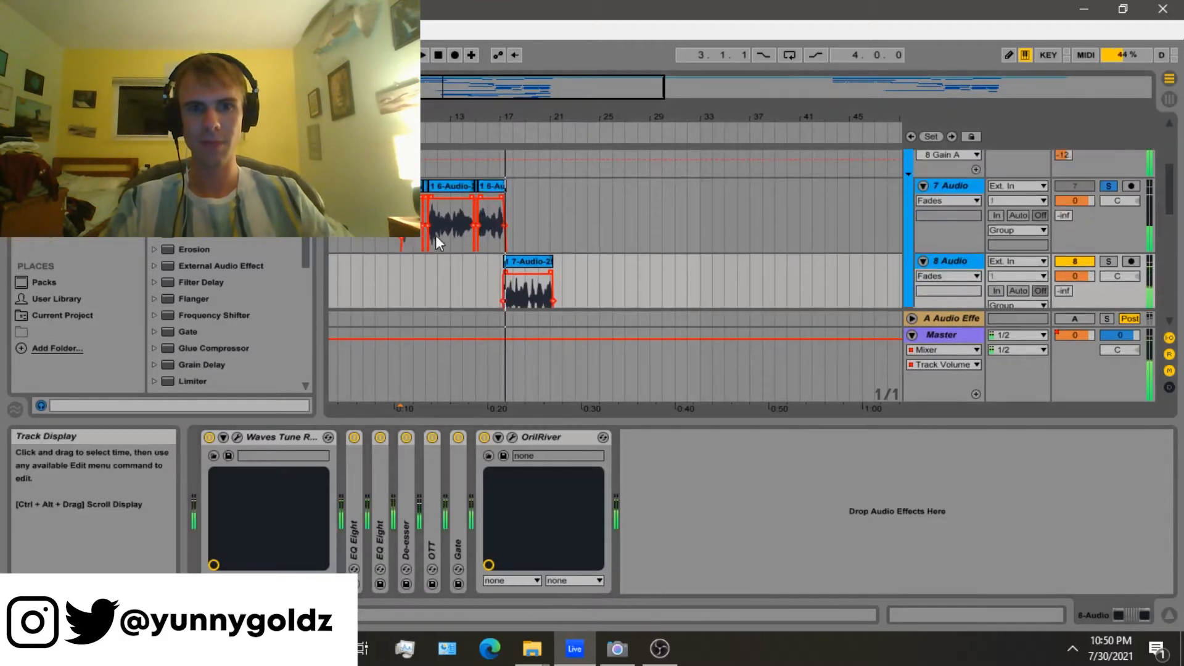
pyautogui.click(402, 241)
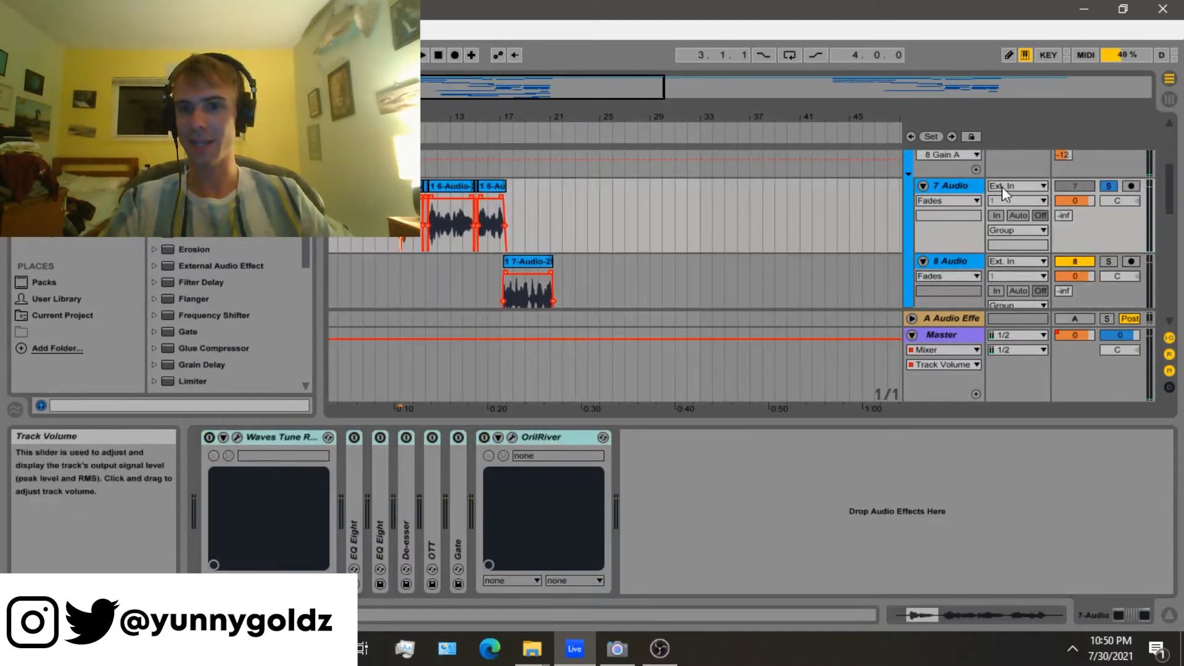
pyautogui.click(1074, 261)
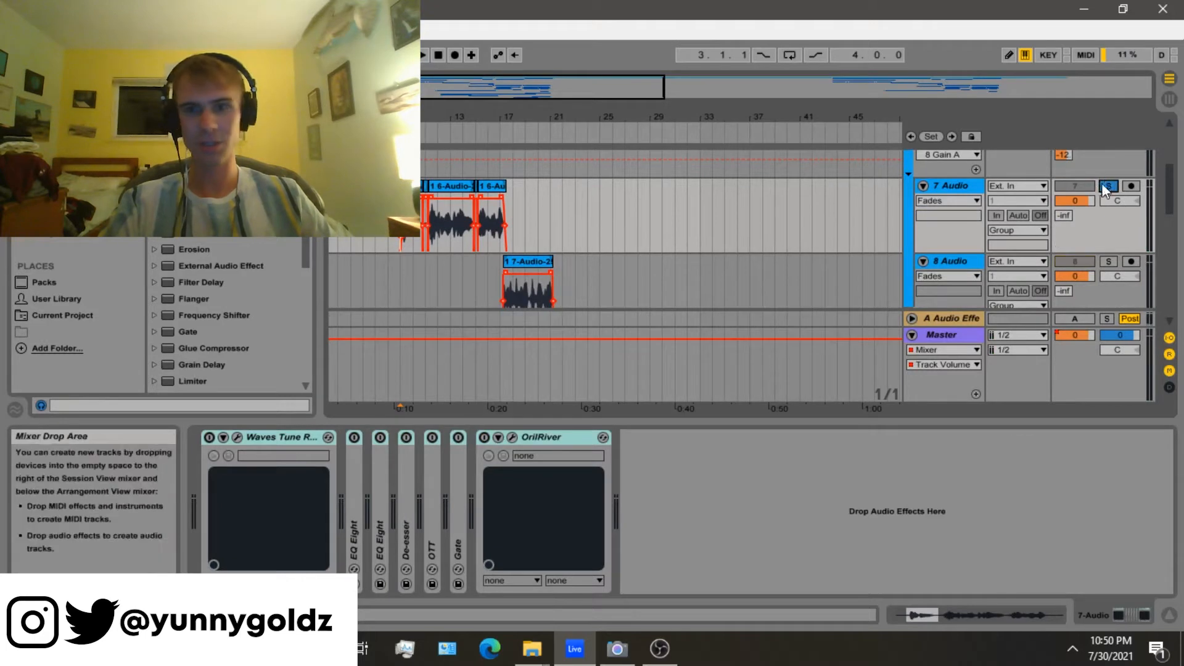
# Play the soloed 7 Audio vocal from its first clip and examine the waveform where the phrases are split
pyautogui.click(397, 275)
pyautogui.press('space')
pyautogui.press('+')
pyautogui.press('+')
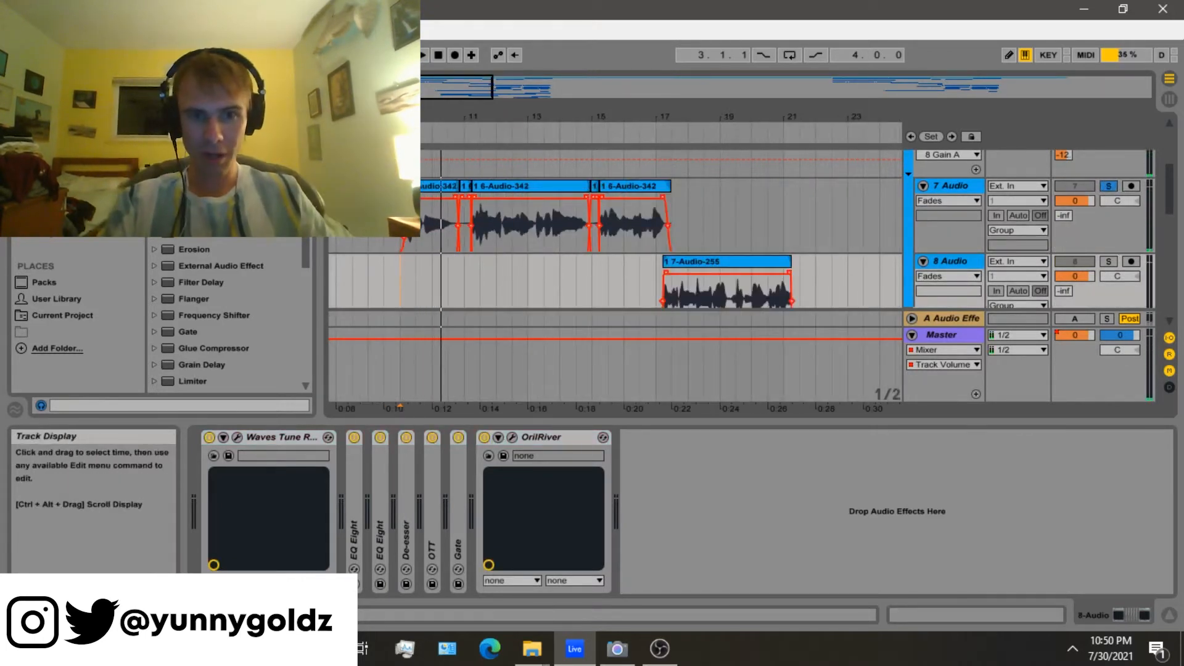
pyautogui.press('+')
pyautogui.press('+')
pyautogui.press('+')
pyautogui.press('-')
pyautogui.press('-')
pyautogui.press('-')
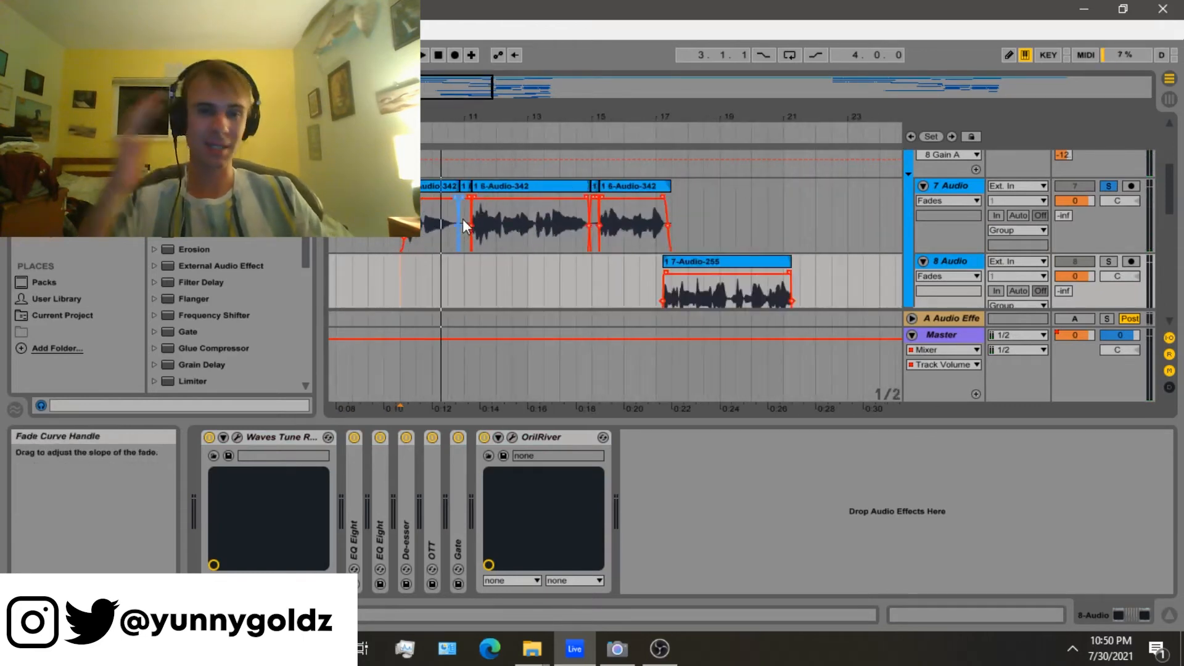
# Examine the waveform of the long middle 6-Audio-342 clip on 7 Audio up close
pyautogui.click(501, 224)
pyautogui.press('+')
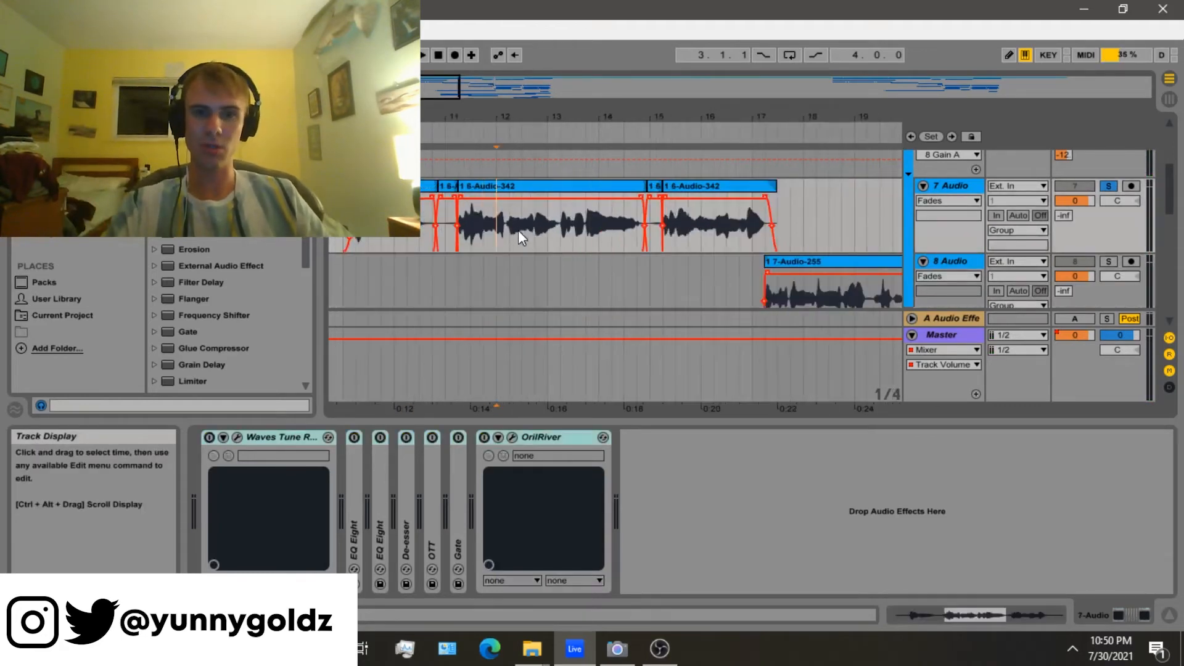
pyautogui.press('+')
pyautogui.press('+')
pyautogui.press('-')
pyautogui.press('-')
pyautogui.press('-')
pyautogui.press('-')
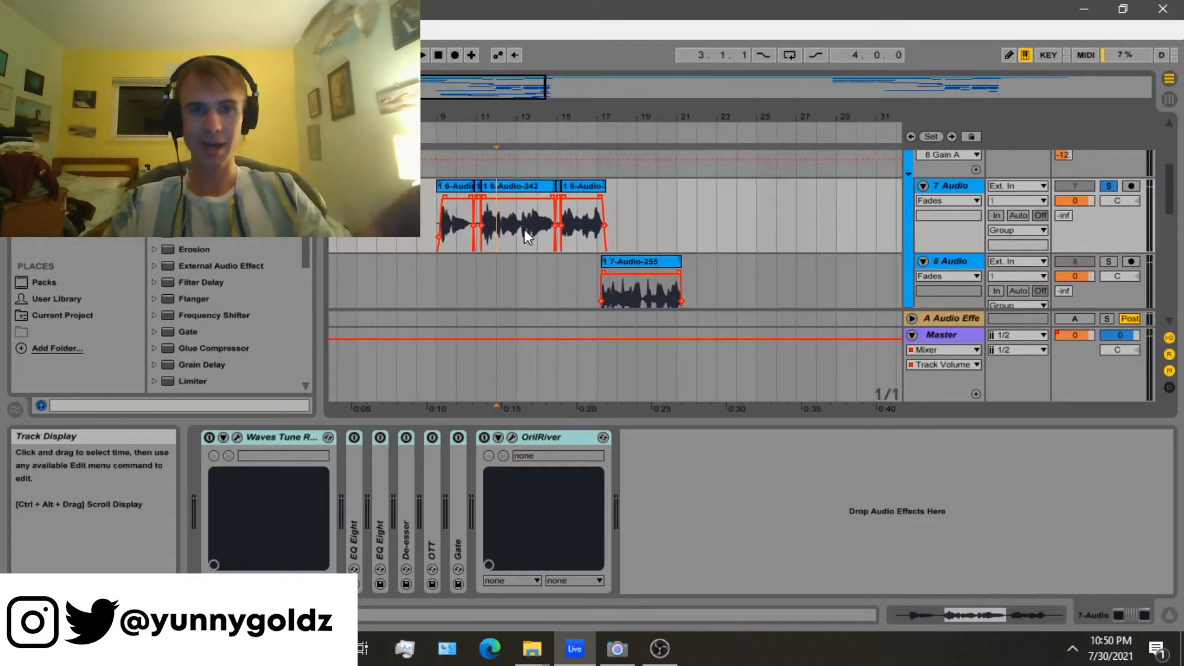
# Play the dry, soloed 7 Audio vocal from the start of its first clip
pyautogui.click(439, 239)
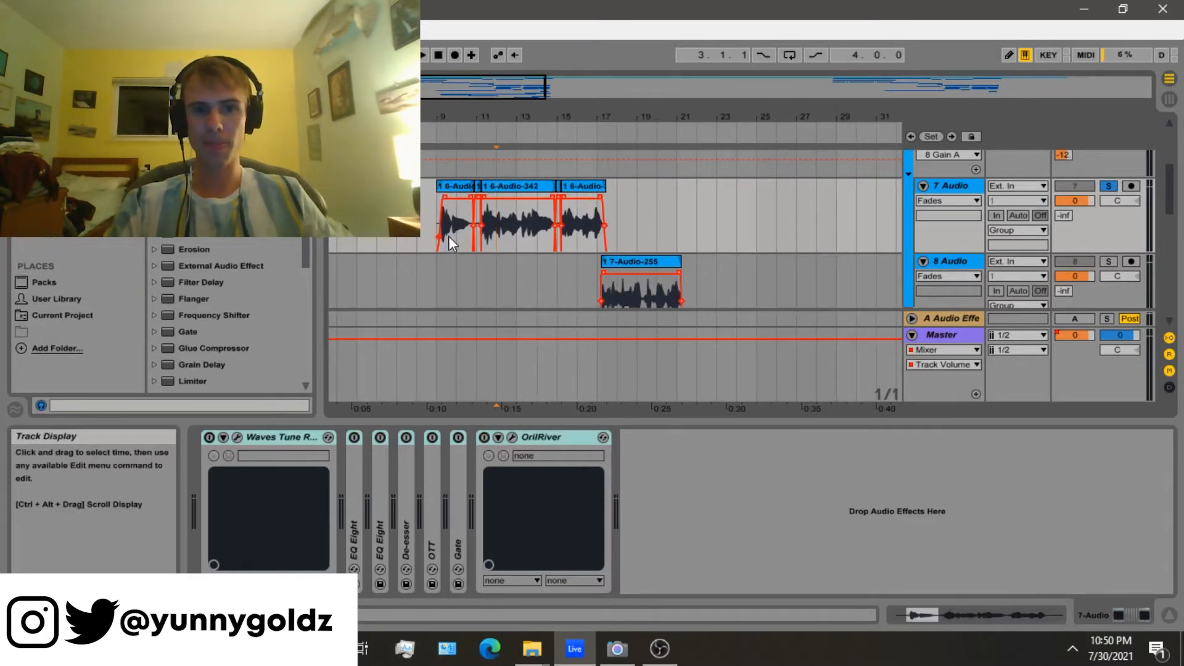
pyautogui.click(441, 228)
pyautogui.press('space')
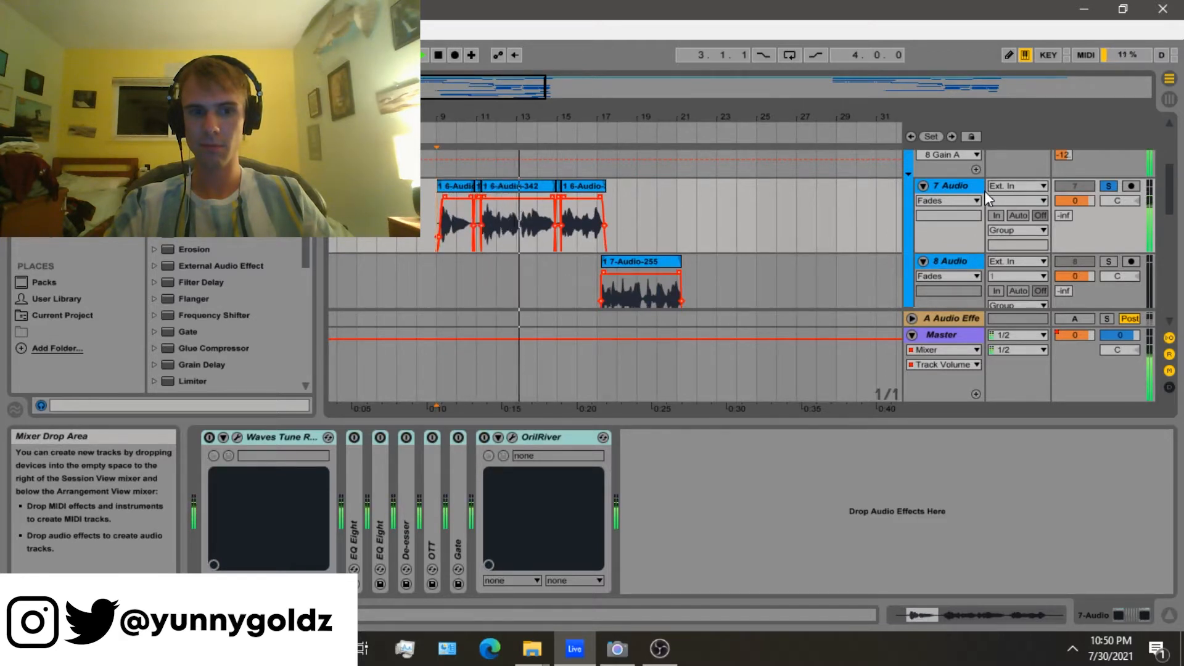
pyautogui.press('space')
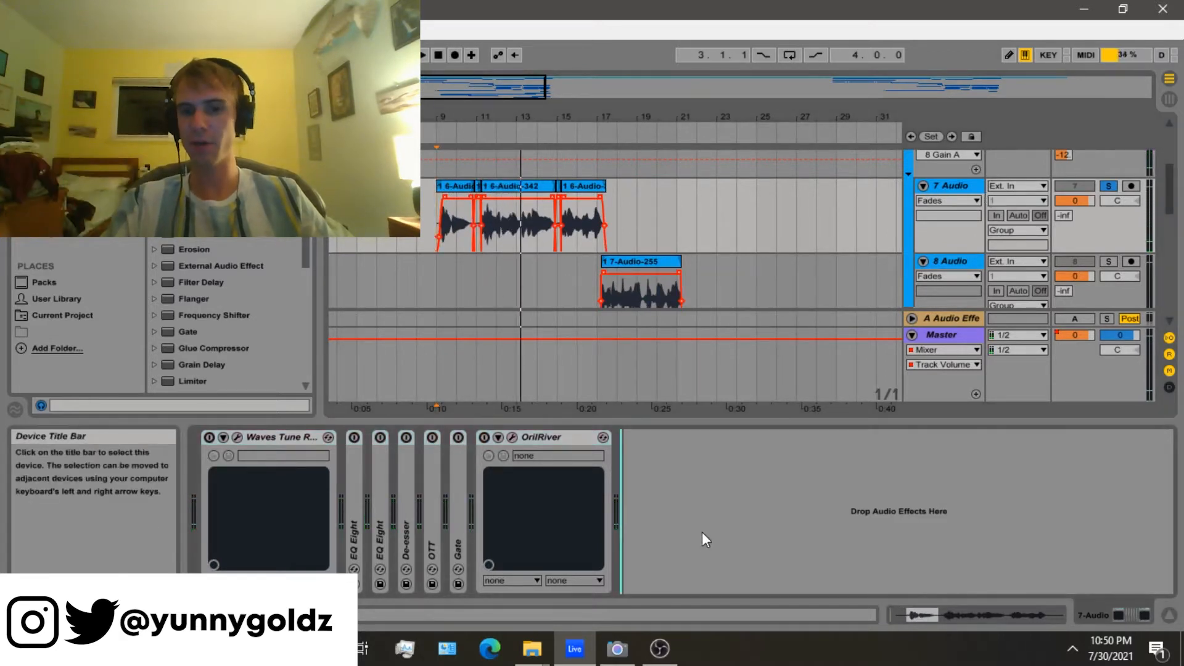
# Switch on Waves Tune Real-Time on 7 Audio and expand the first EQ Eight in the chain
pyautogui.click(208, 435)
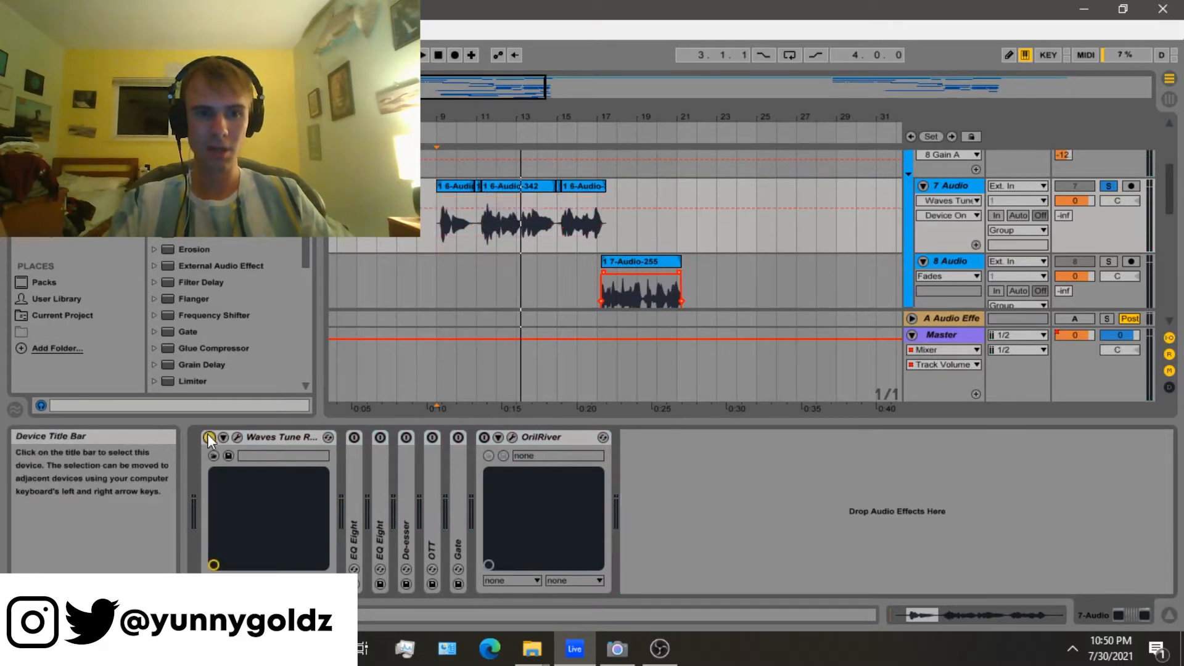
pyautogui.click(290, 435)
pyautogui.doubleClick(354, 463)
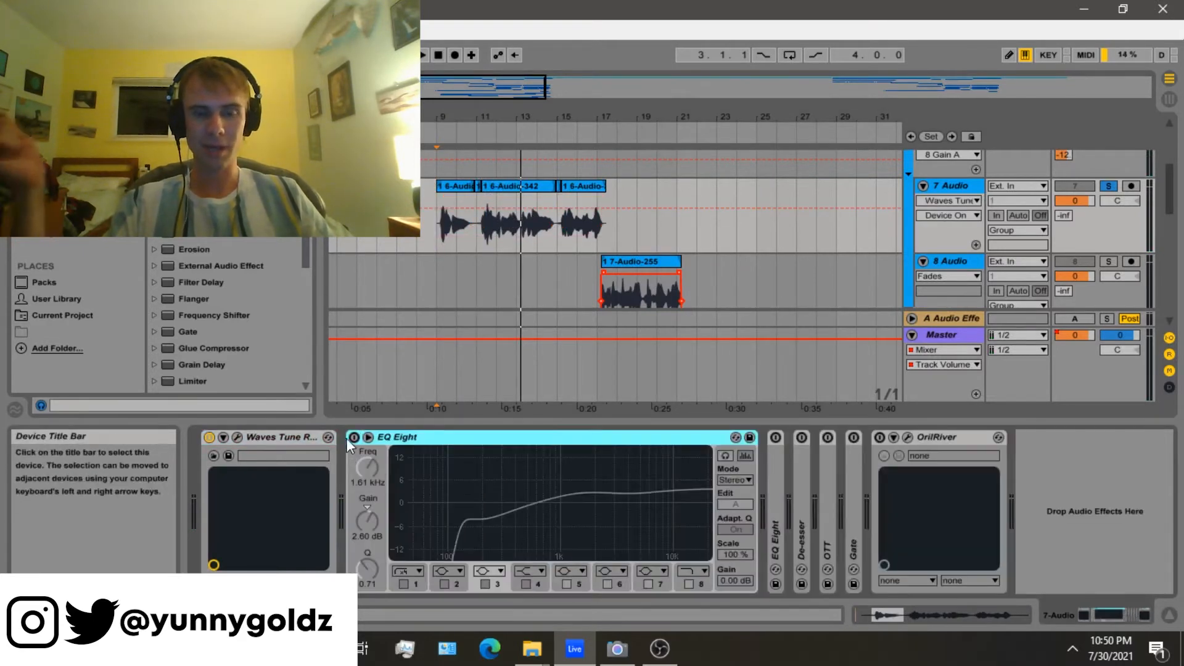
# Review the scale, range and correction settings of Waves Tune Real-Time on 7 Audio, and close its window
pyautogui.click(947, 186)
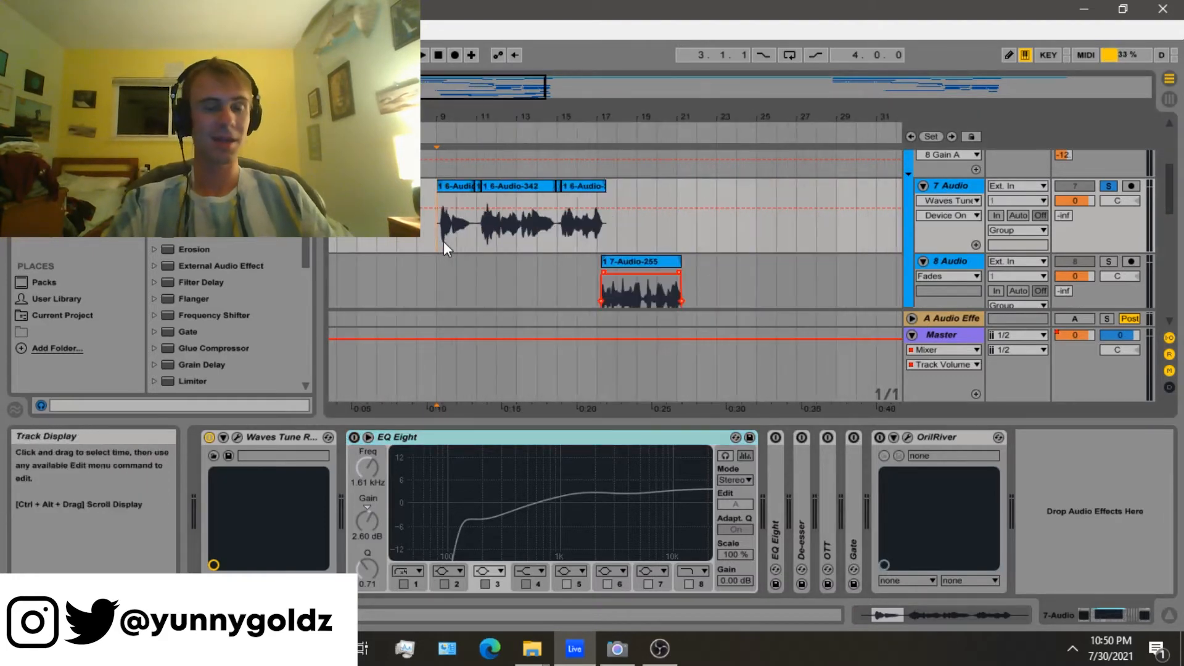
pyautogui.press('-')
pyautogui.press('-')
pyautogui.press('+')
pyautogui.press('+')
pyautogui.press('+')
pyautogui.press('+')
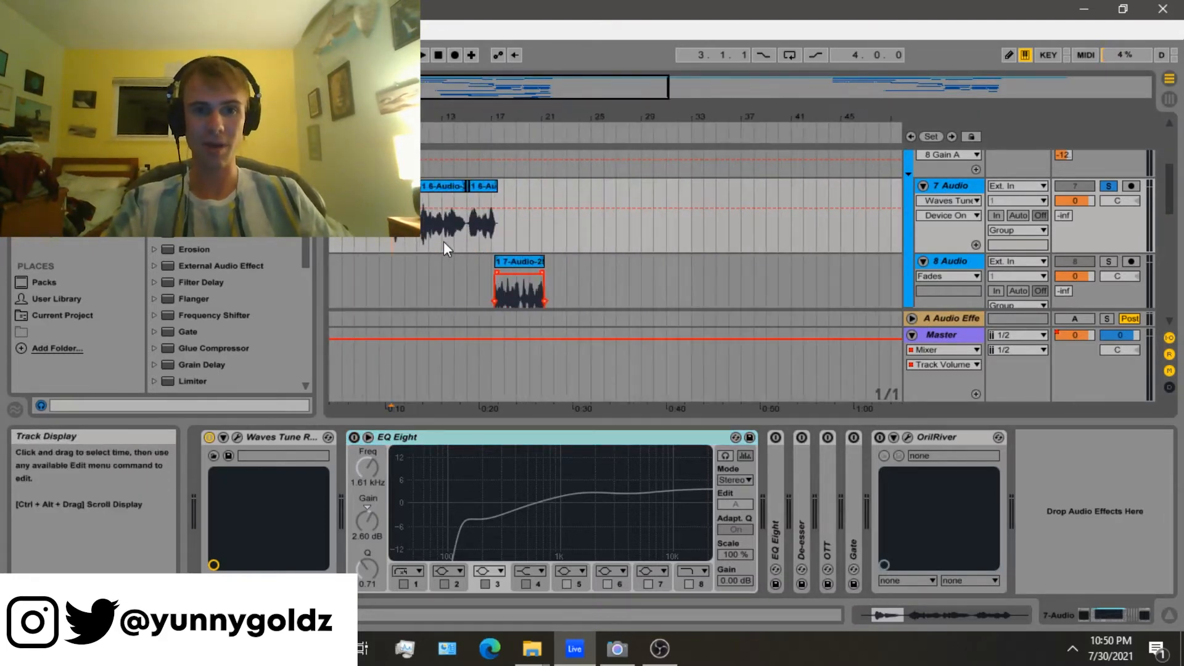
pyautogui.press('+')
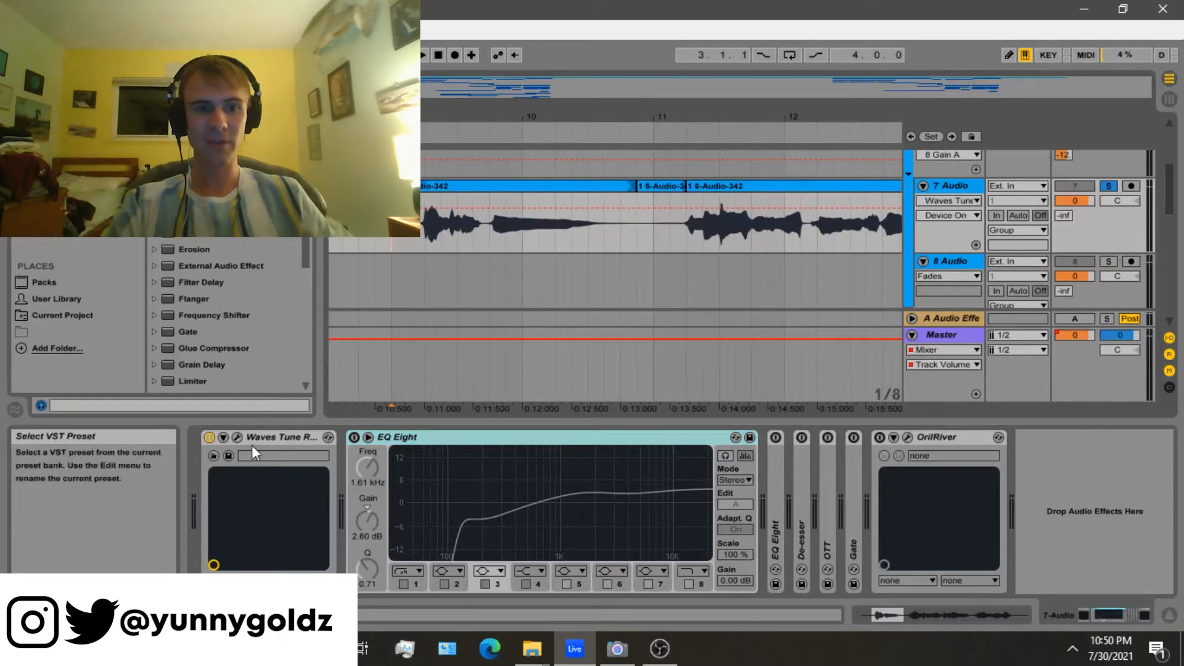
pyautogui.click(238, 437)
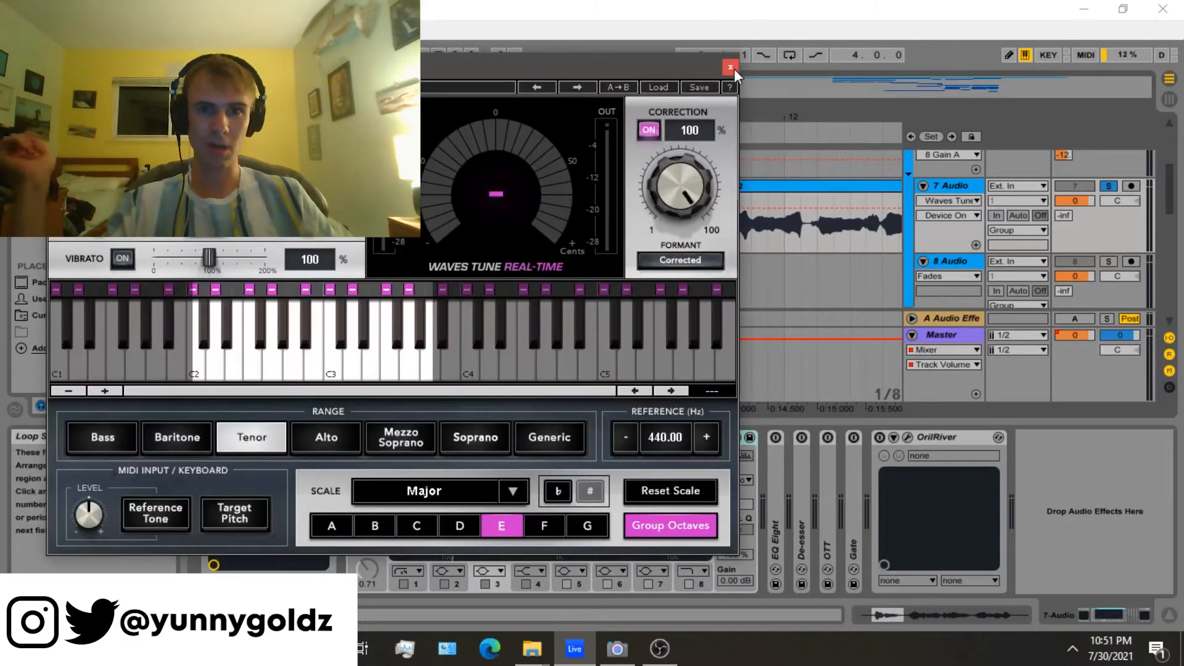
pyautogui.click(731, 67)
# Play the 7 Audio vocal with only the pitch correction active
pyautogui.doubleClick(957, 186)
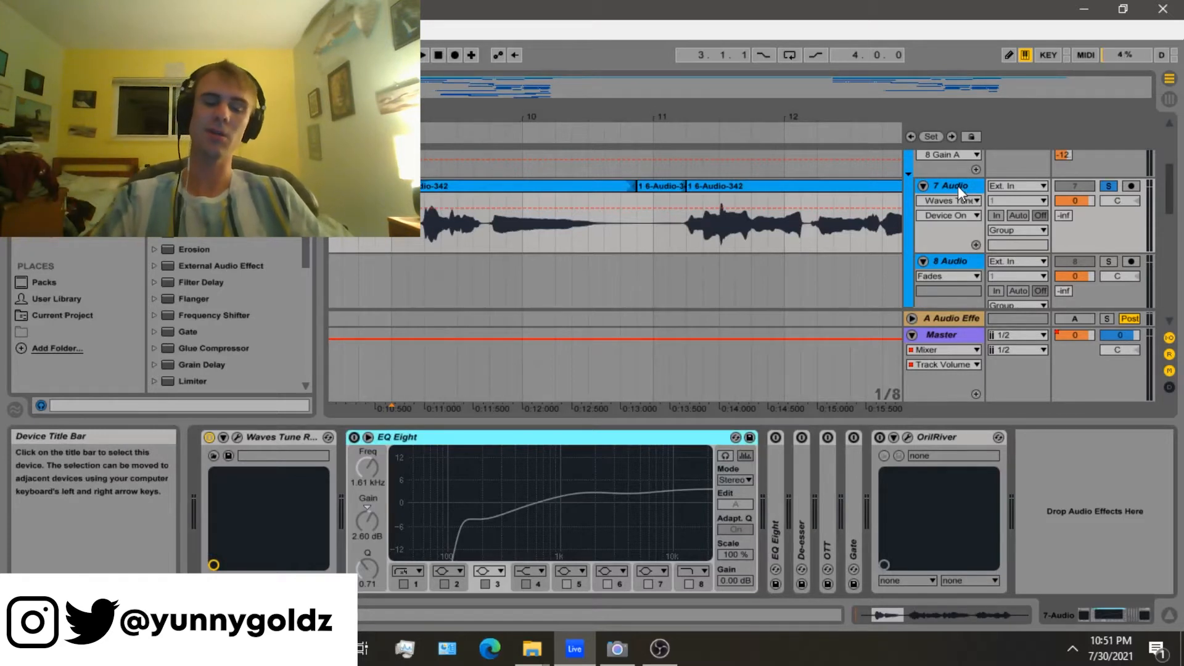
pyautogui.press('space')
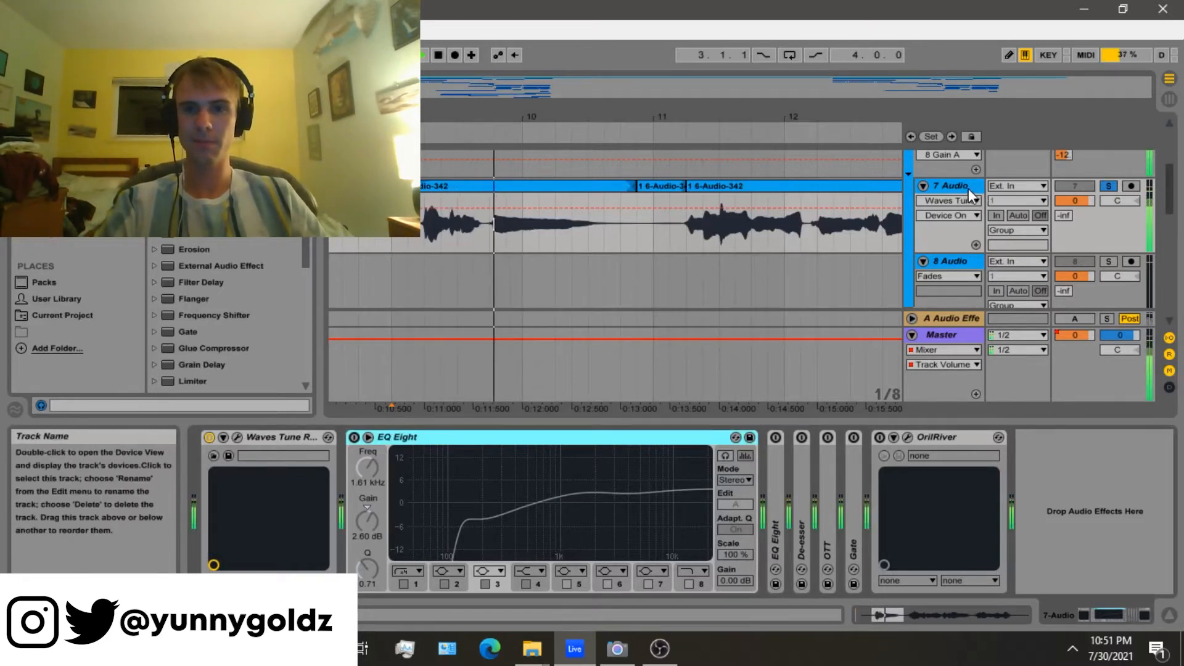
pyautogui.click(971, 194)
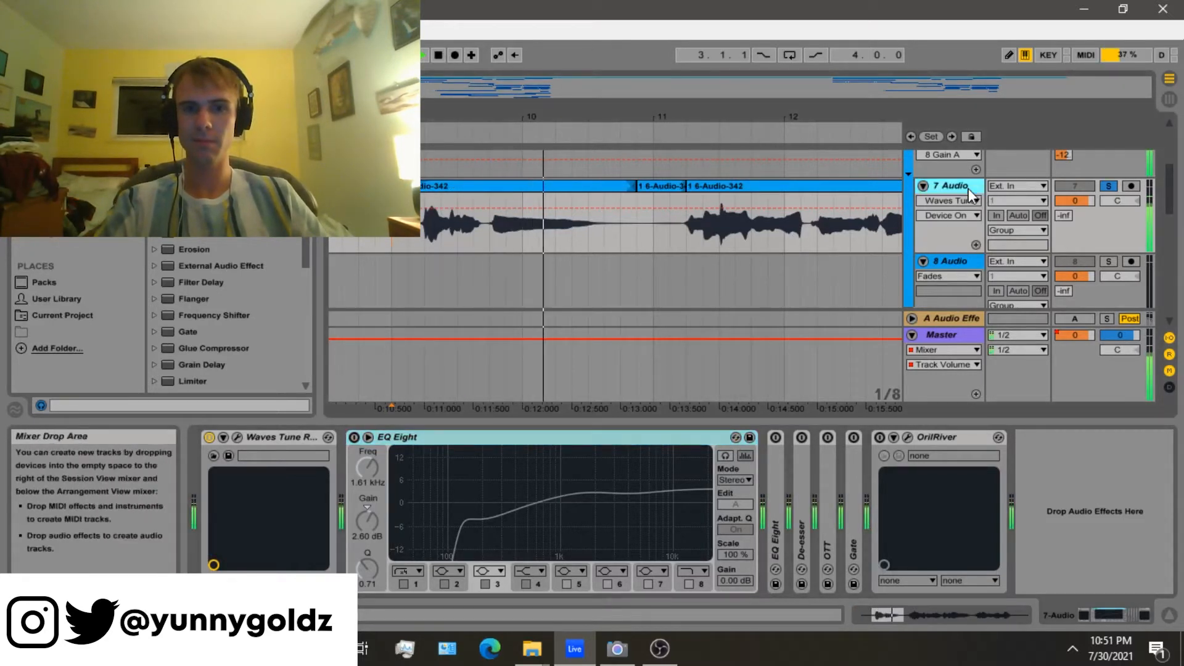
# Switch on the first EQ Eight on 7 Audio and play the vocal while examining its low-cut and upper-mid bands
pyautogui.click(354, 437)
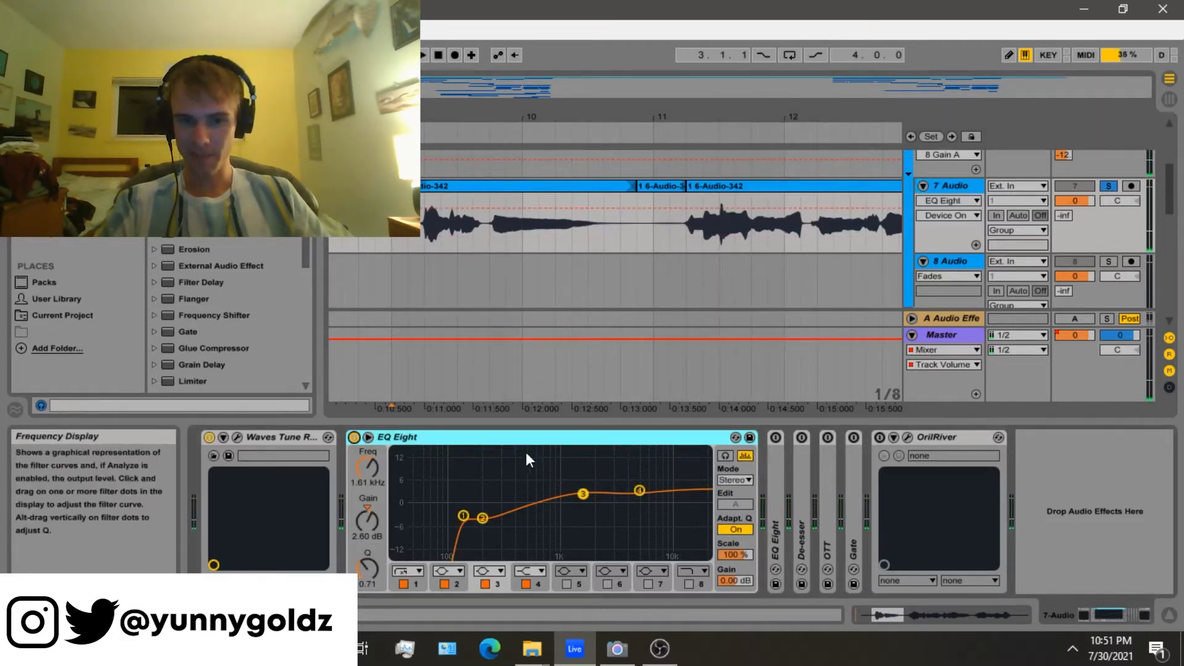
pyautogui.moveTo(438, 485); pyautogui.dragTo(529, 520)
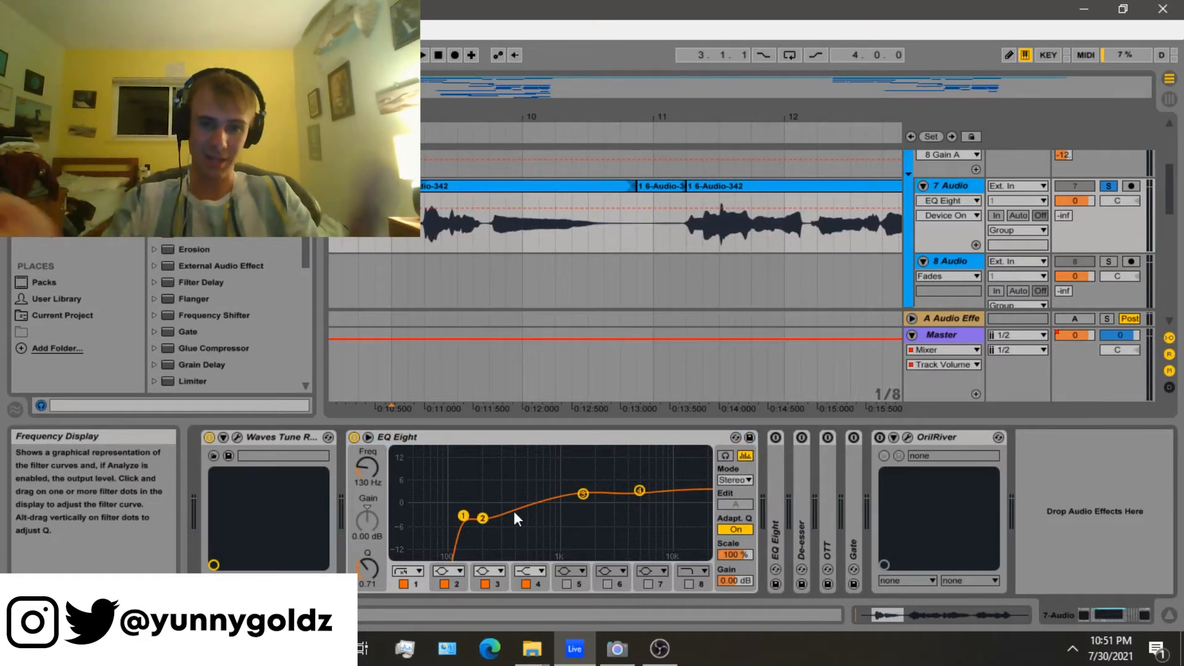
pyautogui.moveTo(430, 500); pyautogui.dragTo(520, 559)
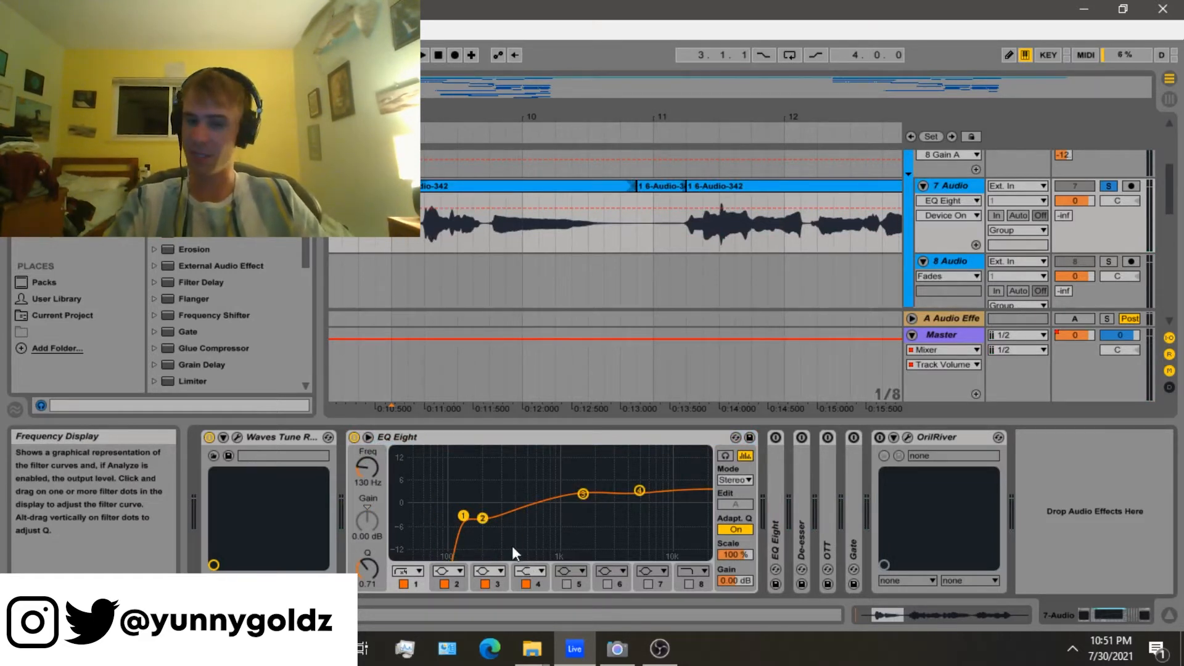
pyautogui.press('space')
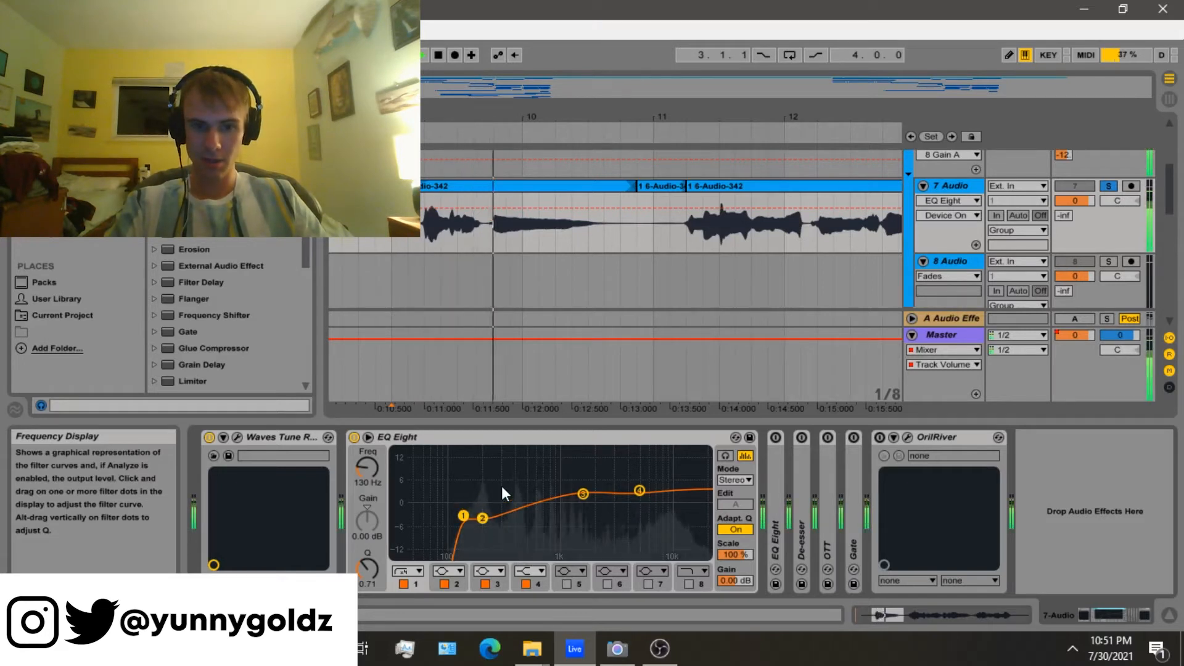
pyautogui.press('space')
pyautogui.moveTo(577, 481); pyautogui.dragTo(590, 509)
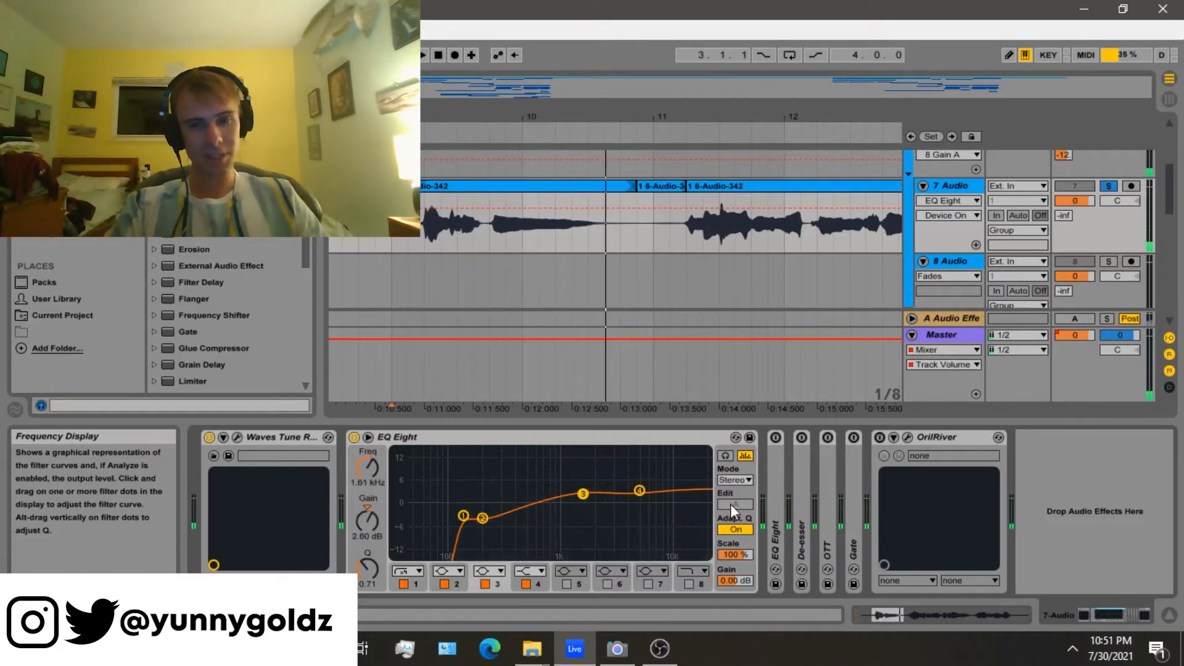
# Expand and switch on the second EQ Eight on 7 Audio, and play the vocal through both equalizers
pyautogui.doubleClick(778, 487)
pyautogui.click(775, 439)
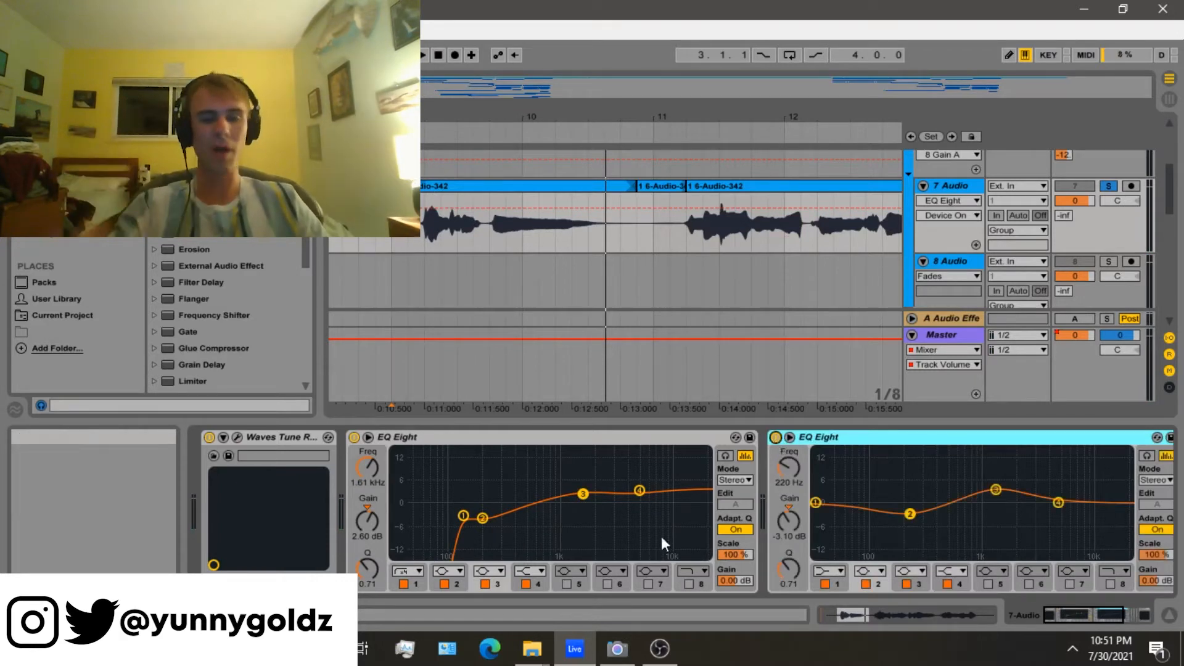
pyautogui.press('space')
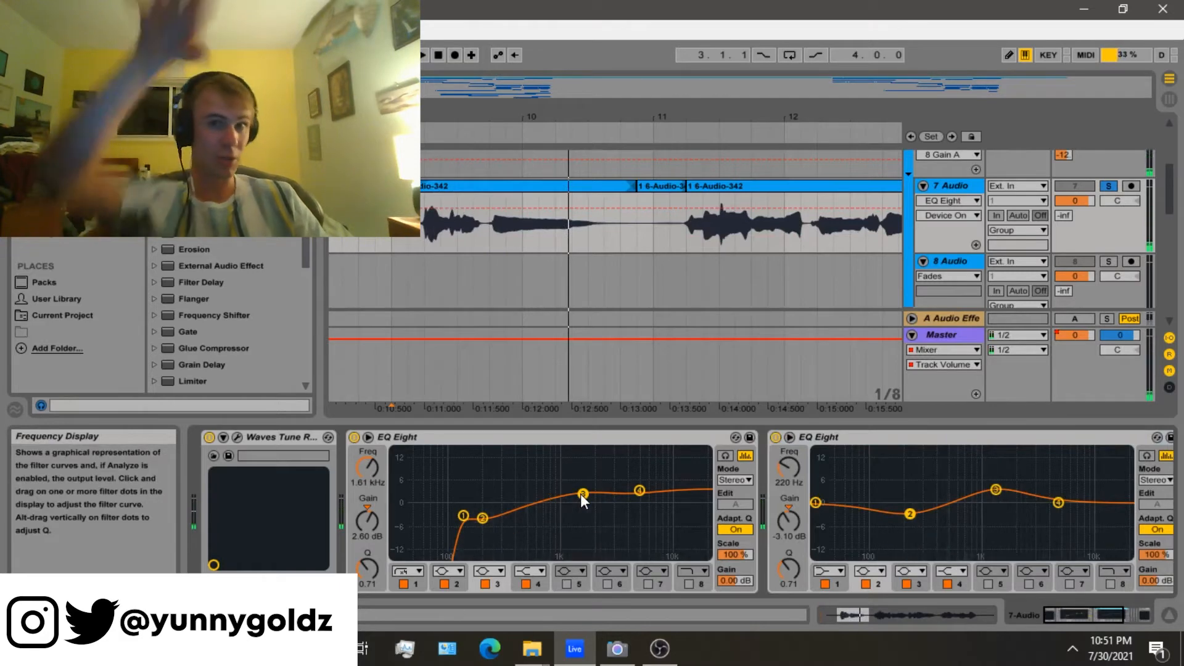
pyautogui.press('space')
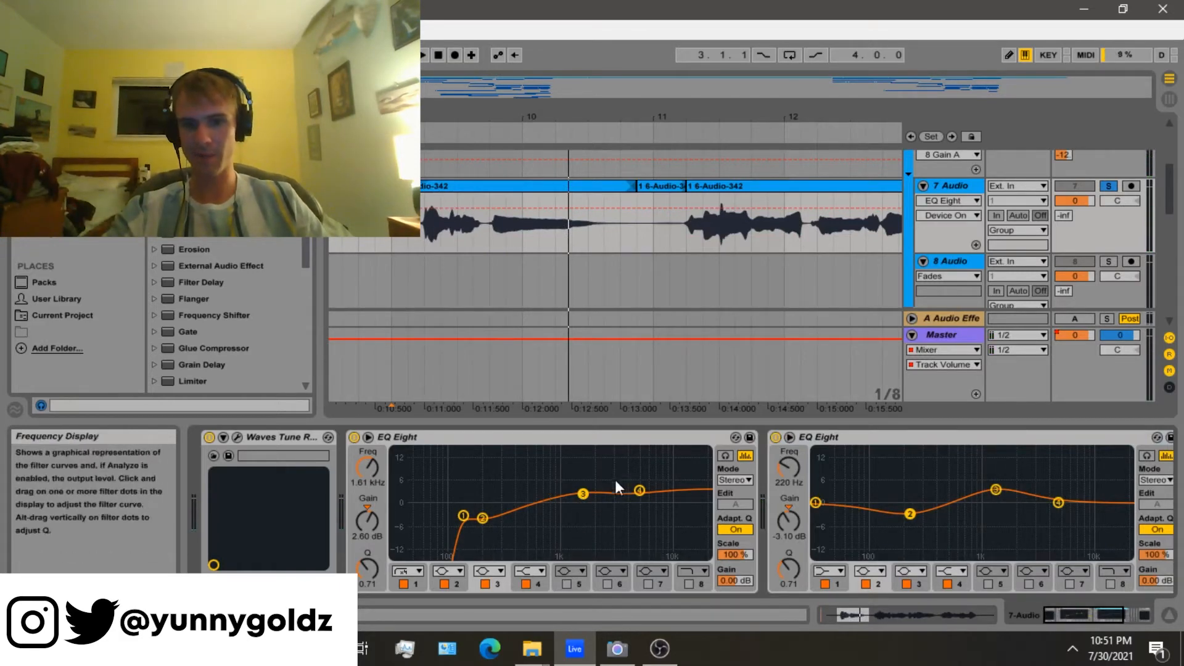
pyautogui.click(639, 490)
# Switch on the De-esser and OTT on 7 Audio, and expand OTT to show its settings
pyautogui.moveTo(1084, 616); pyautogui.dragTo(1113, 616)
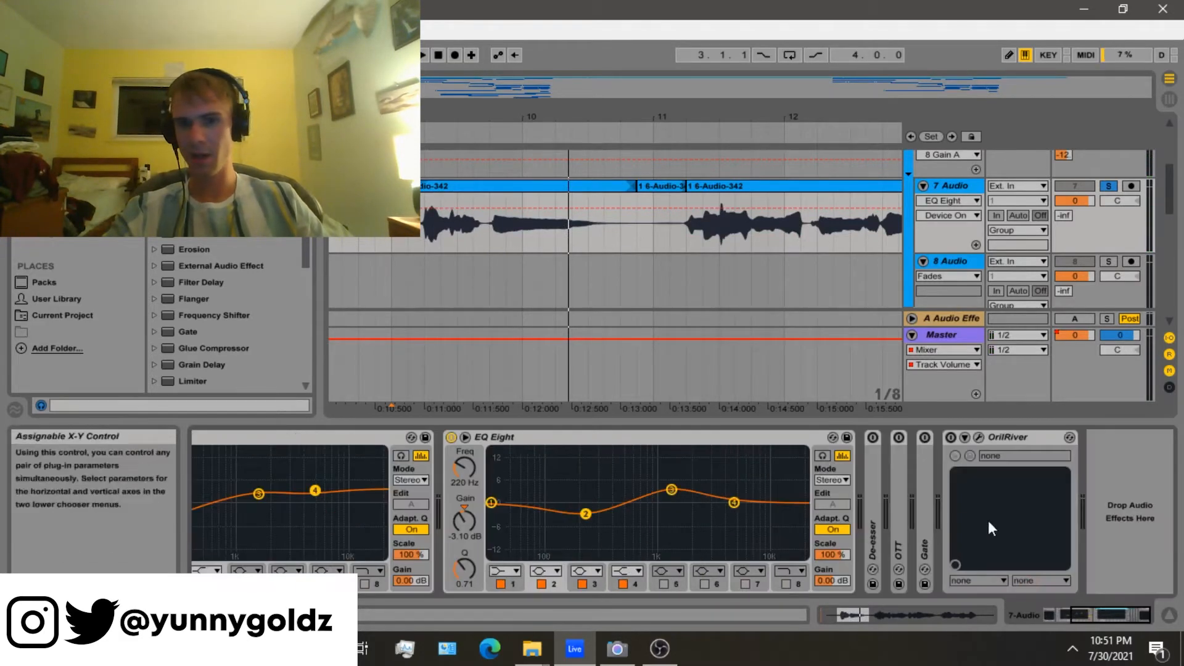
pyautogui.click(878, 443)
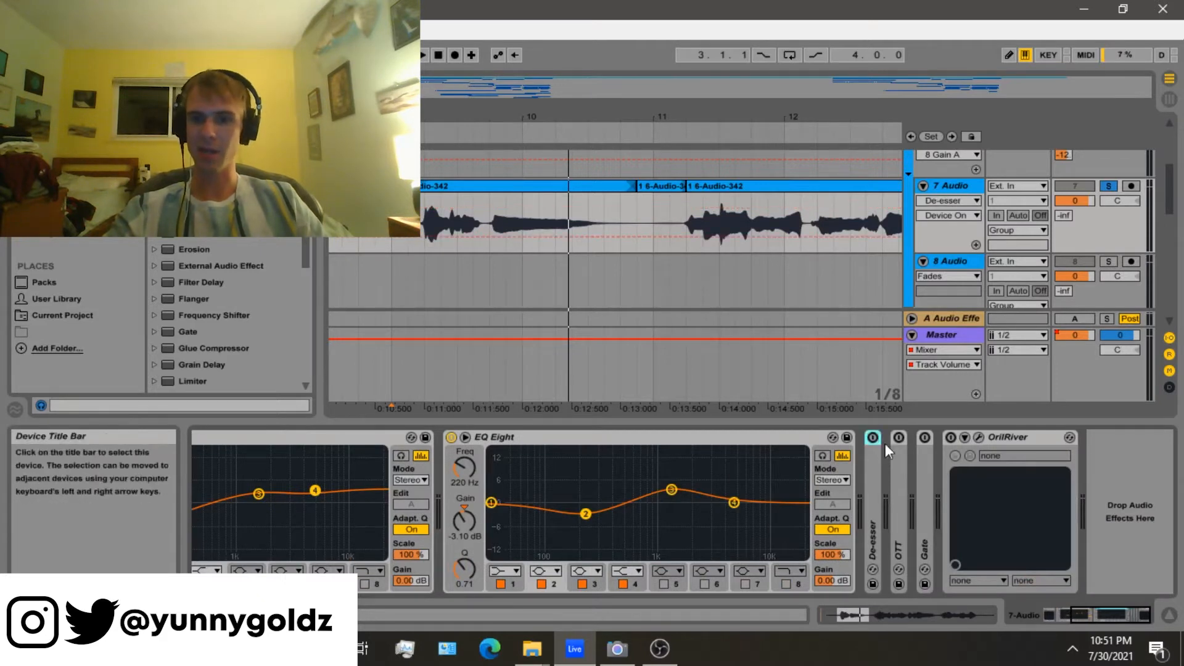
pyautogui.click(903, 442)
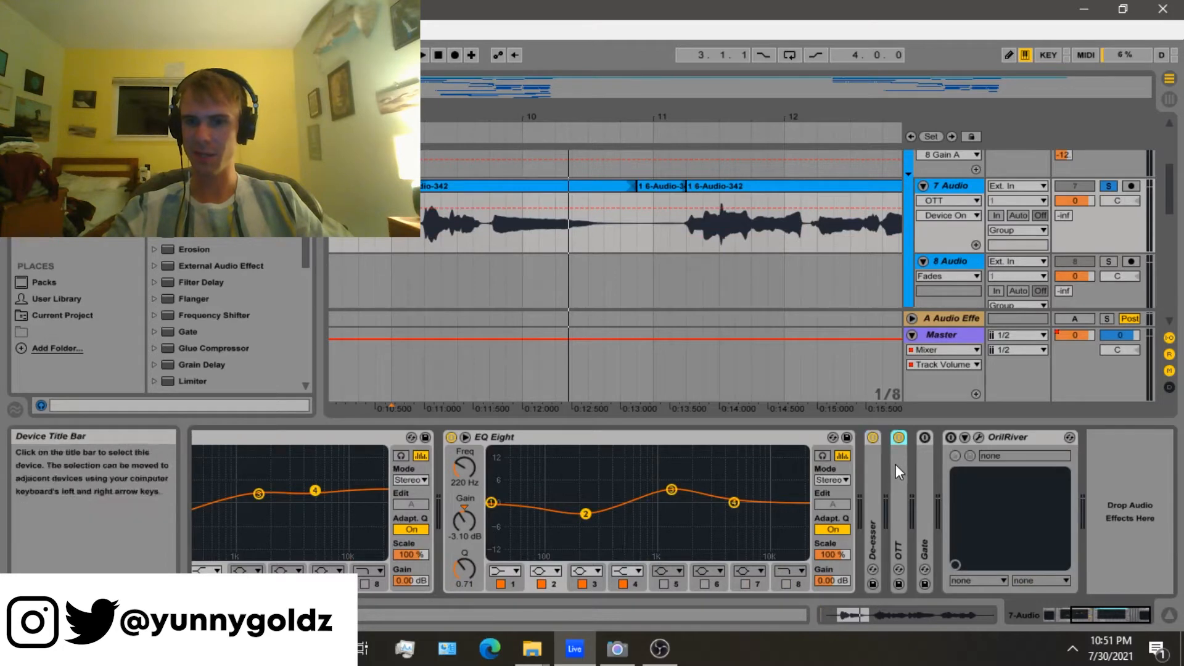
pyautogui.doubleClick(895, 464)
pyautogui.click(1150, 612)
# Play the 7 Audio vocal through OTT from the first clip and again from just after bar 11
pyautogui.press('space')
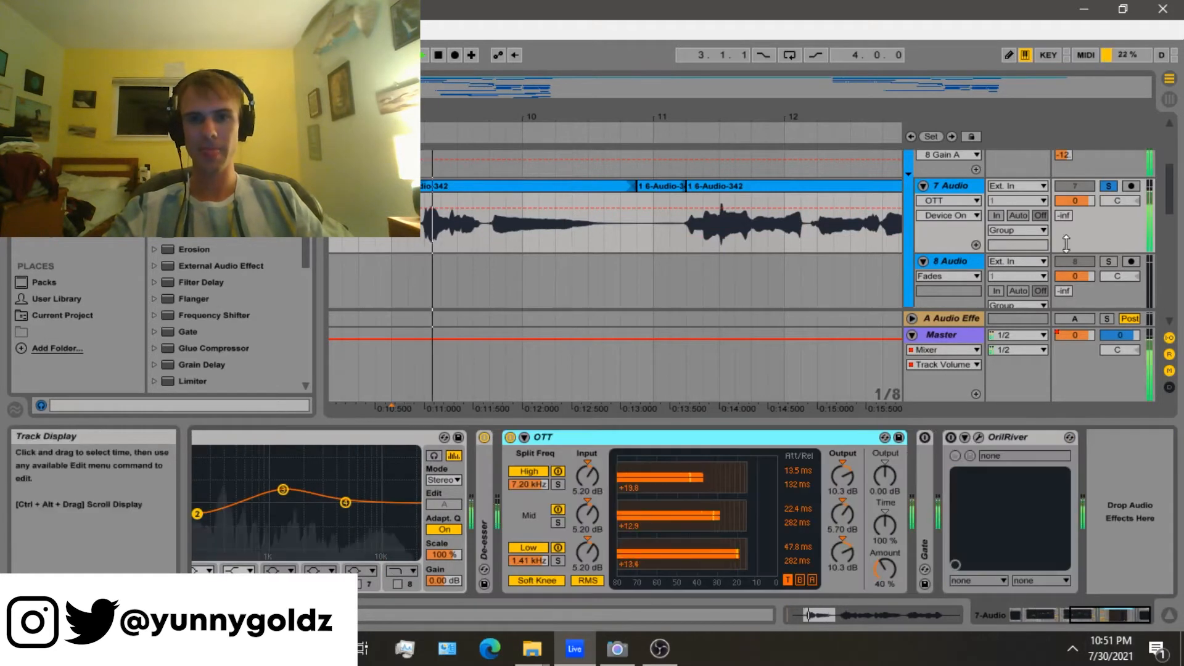
pyautogui.click(409, 229)
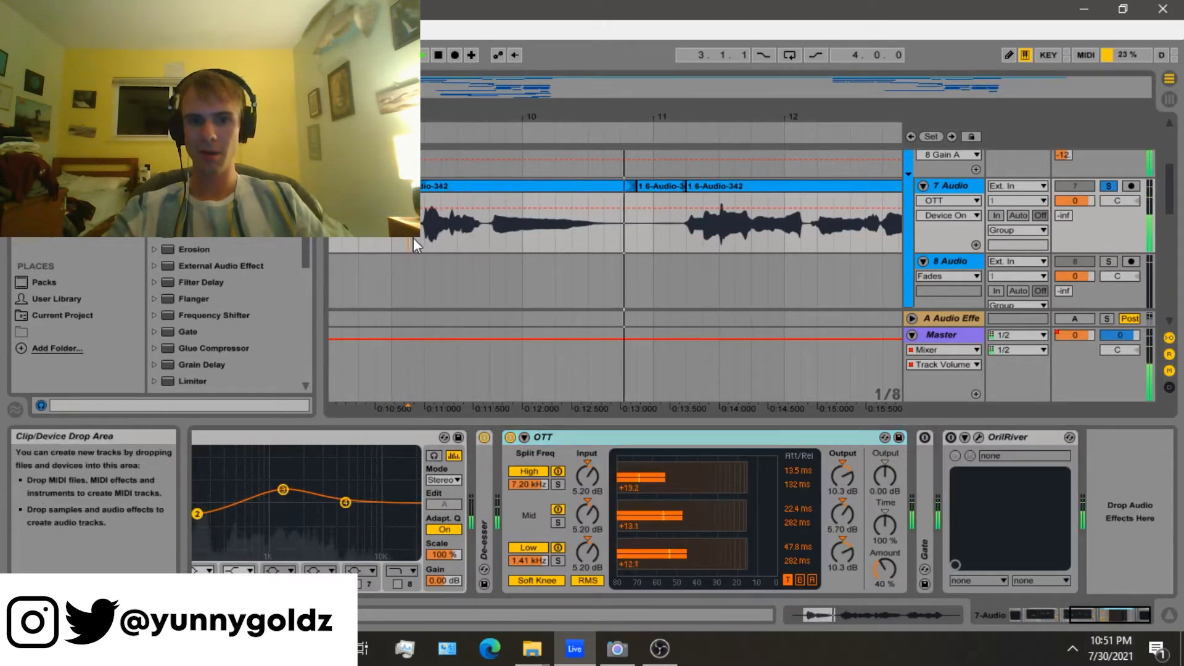
pyautogui.press('space')
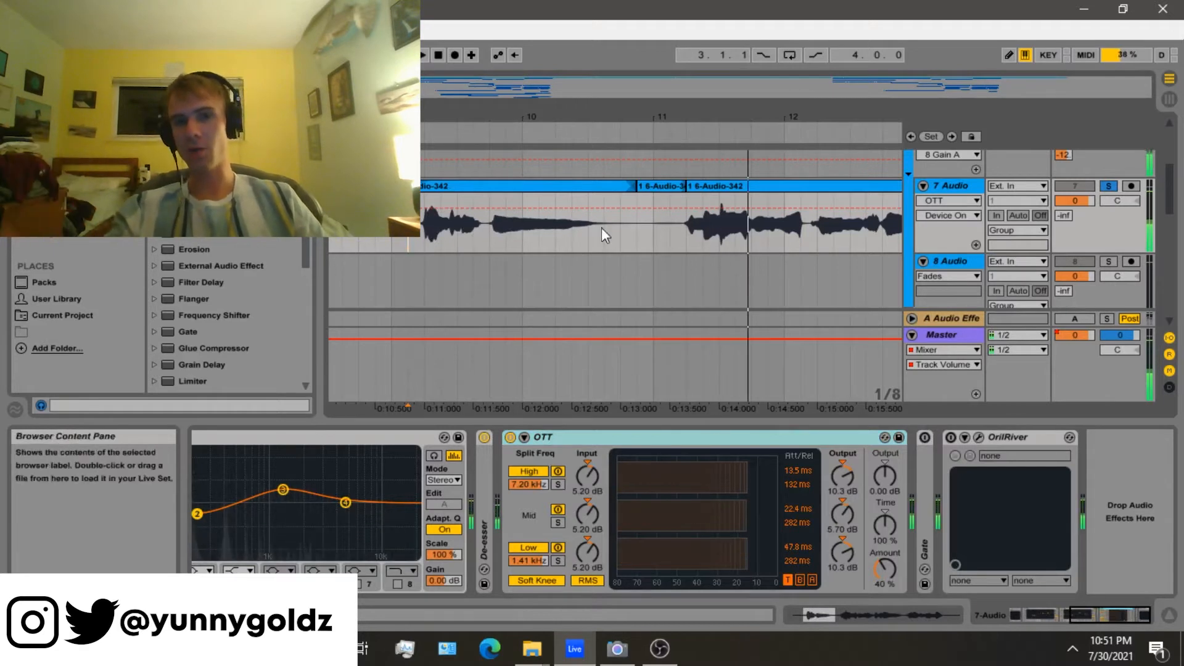
pyautogui.click(677, 238)
pyautogui.press('space')
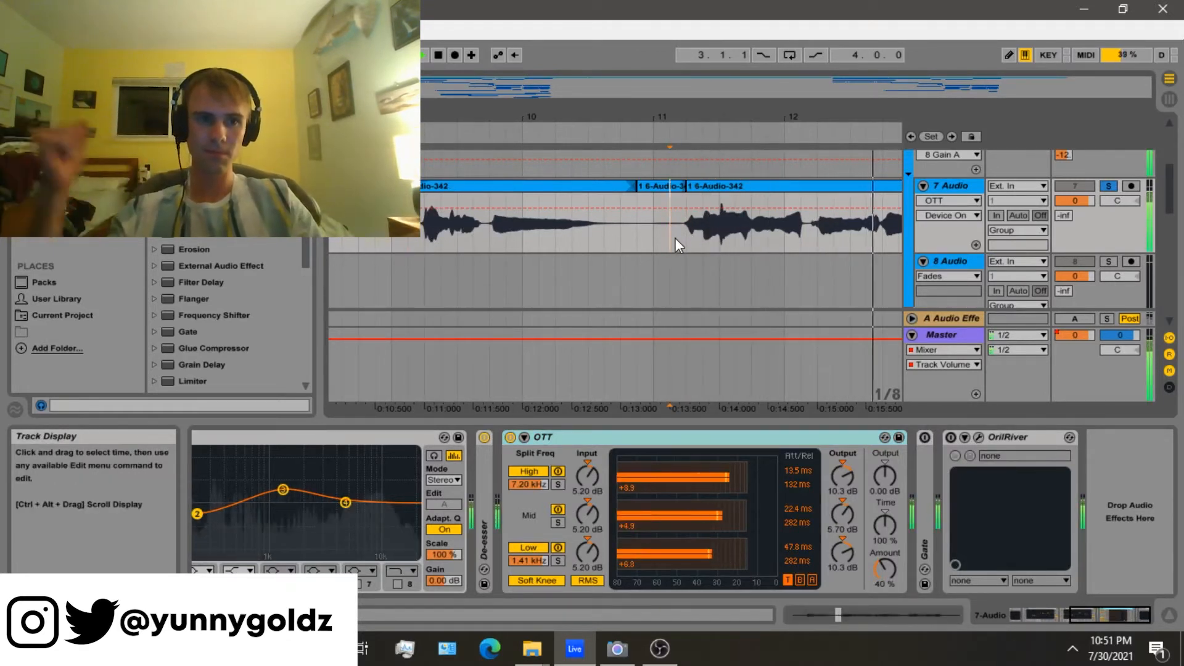
# Solo 8 Audio instead of 7 Audio and select its 7-Audio-255 clip for playback
pyautogui.scroll(-5, 676, 239)
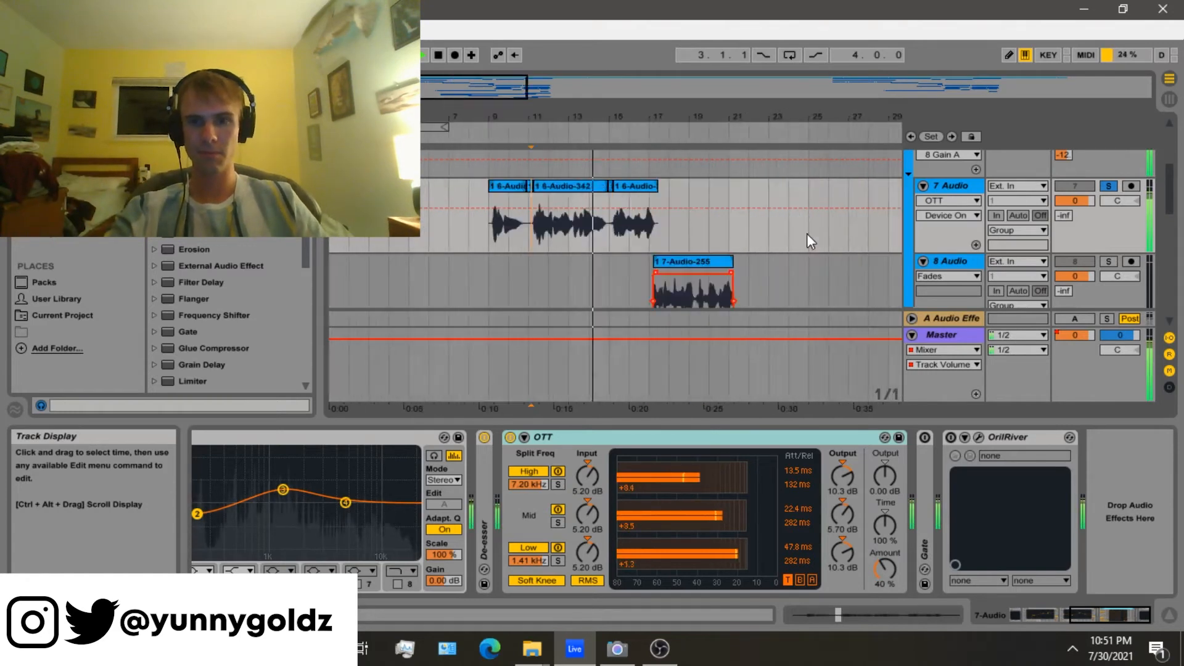
pyautogui.scroll(-1, 980, 239)
pyautogui.click(982, 244)
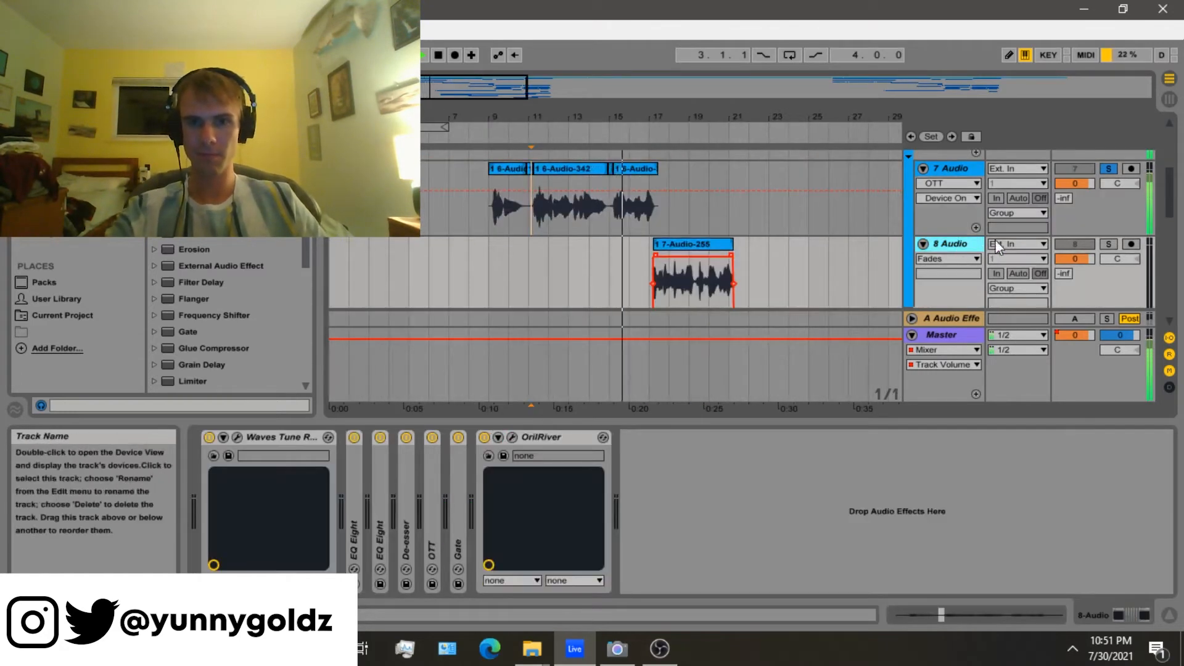
pyautogui.click(1108, 243)
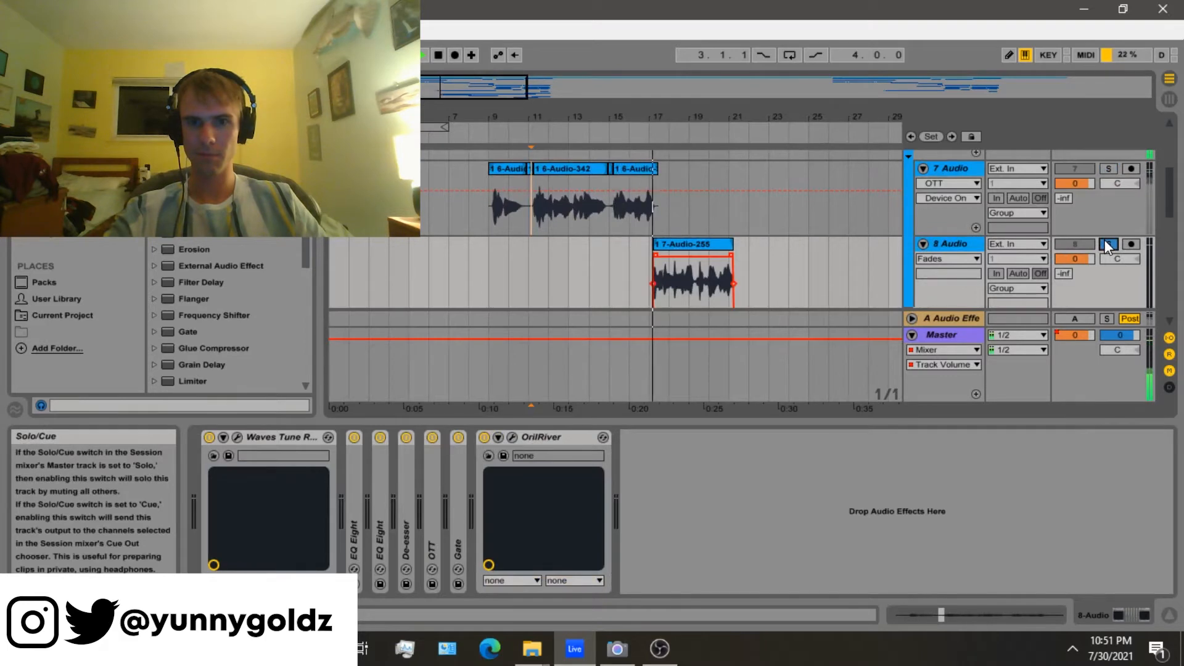
pyautogui.click(694, 244)
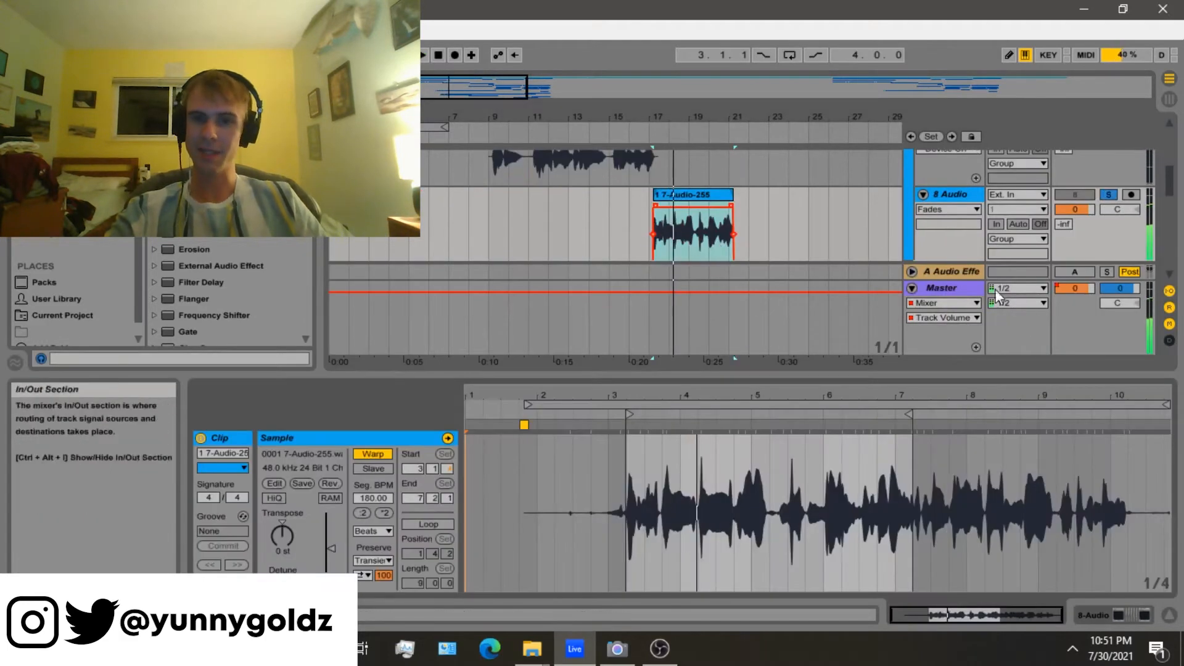
# Show the 8 Audio device chain, audition the clip with OrilRiver bypassed, and review OrilRiver's reverb settings
pyautogui.click(977, 209)
pyautogui.click(979, 208)
pyautogui.click(978, 208)
pyautogui.click(971, 196)
pyautogui.doubleClick(971, 195)
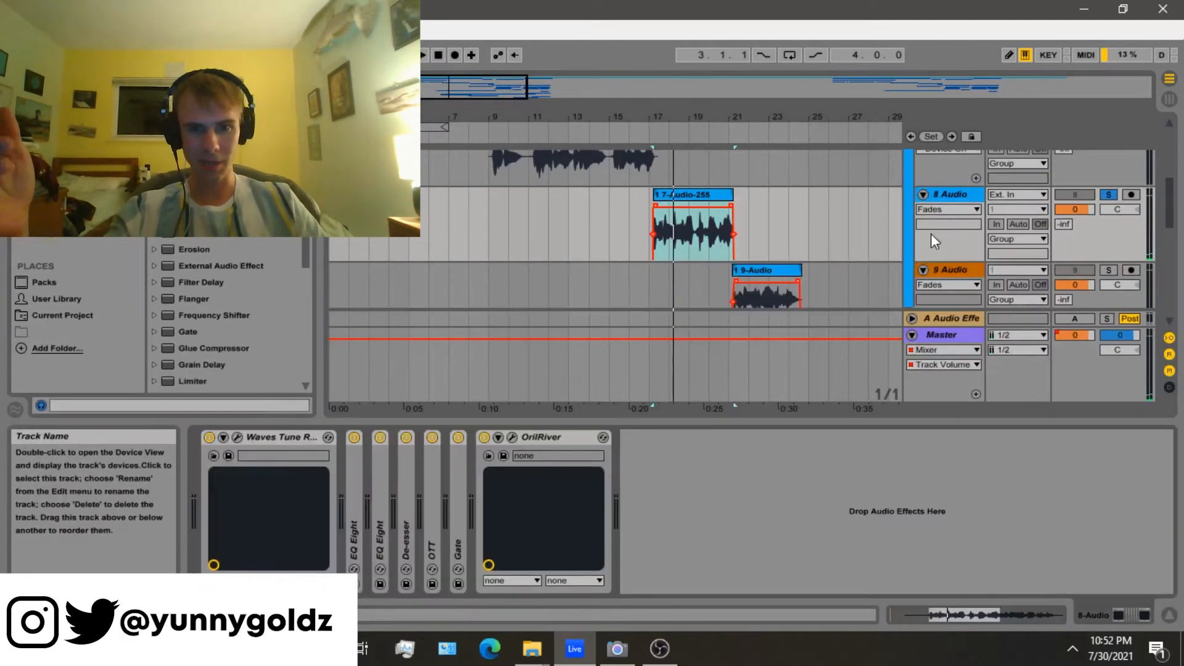
pyautogui.click(482, 437)
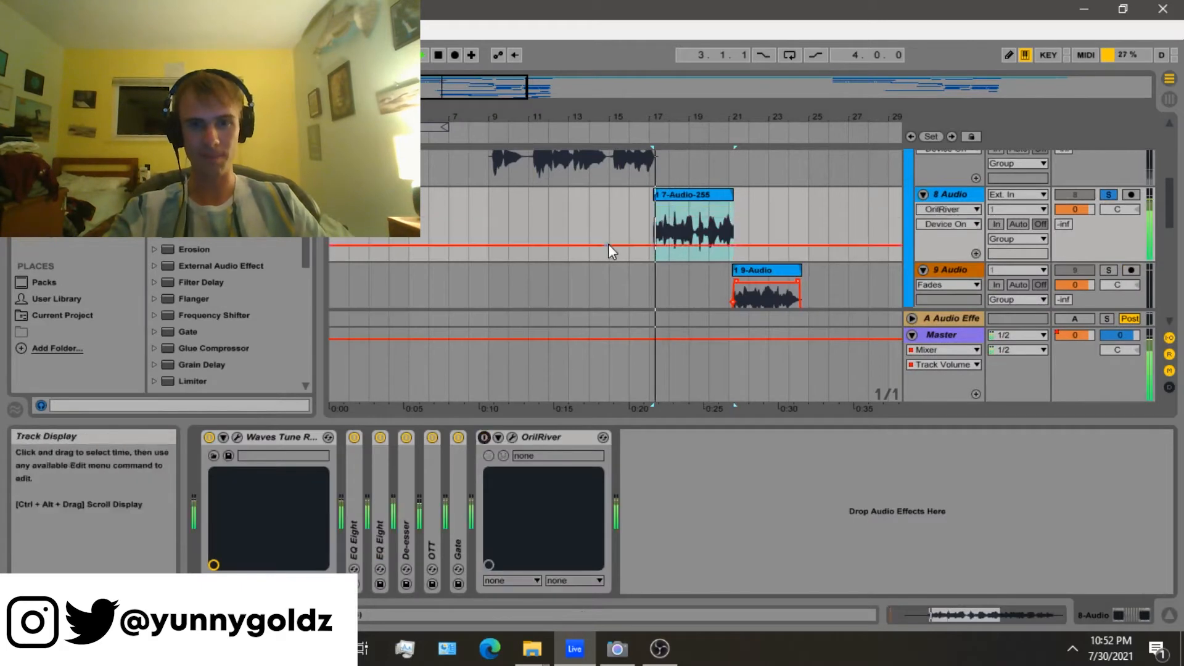
pyautogui.click(512, 437)
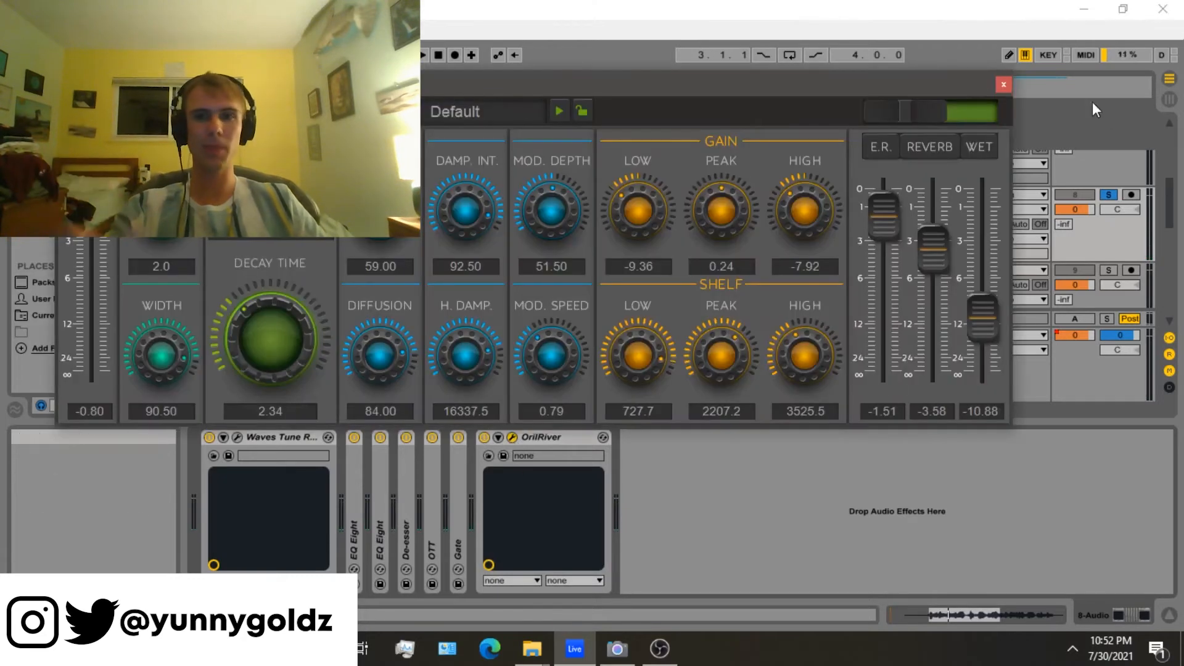
pyautogui.click(1004, 84)
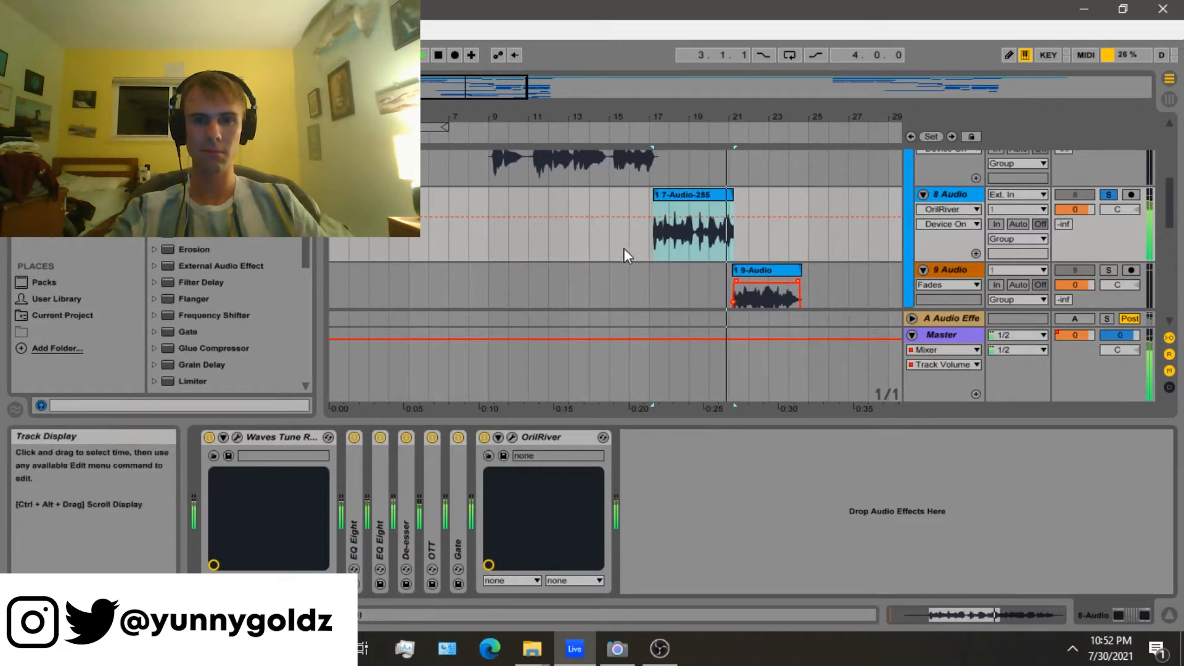
# Solo 9 Audio instead of 8 Audio and play its 9-Audio clip from bar 21
pyautogui.click(732, 253)
pyautogui.click(1108, 270)
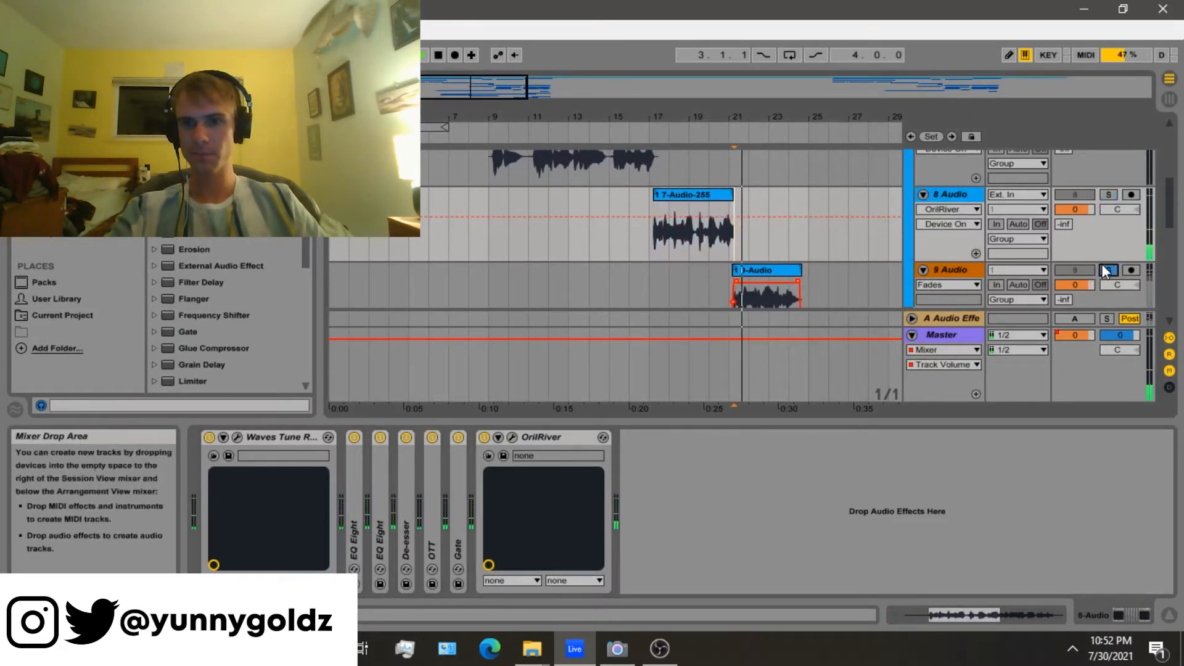
pyautogui.click(940, 272)
pyautogui.scroll(-1, 932, 264)
pyautogui.scroll(-1, 895, 244)
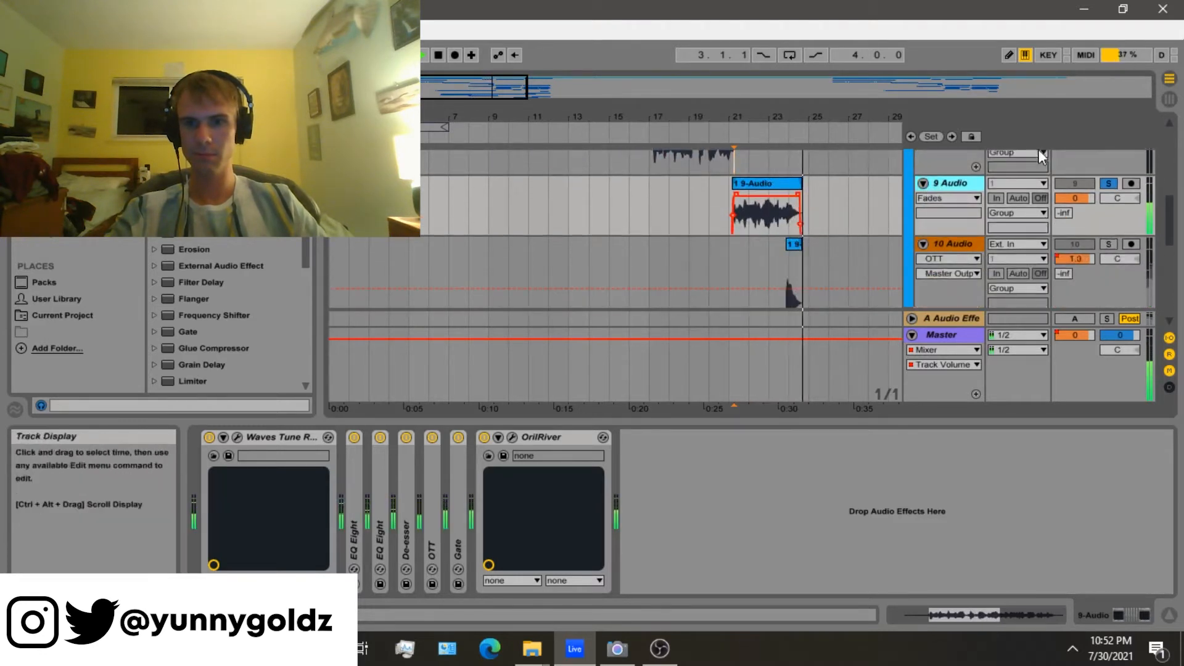
pyautogui.scroll(2, 883, 228)
pyautogui.scroll(1, 589, 249)
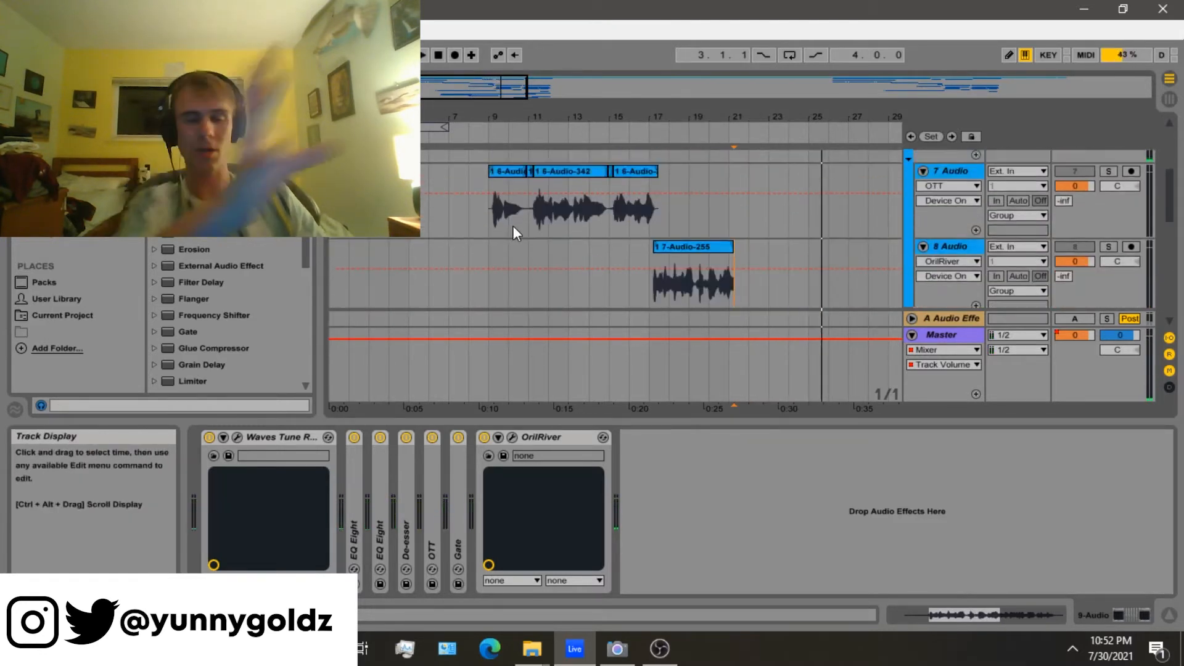
# Solo 6 Group, play it from the first 7 Audio clip, and show the 7 Audio device chain
pyautogui.click(488, 211)
pyautogui.scroll(3, 493, 216)
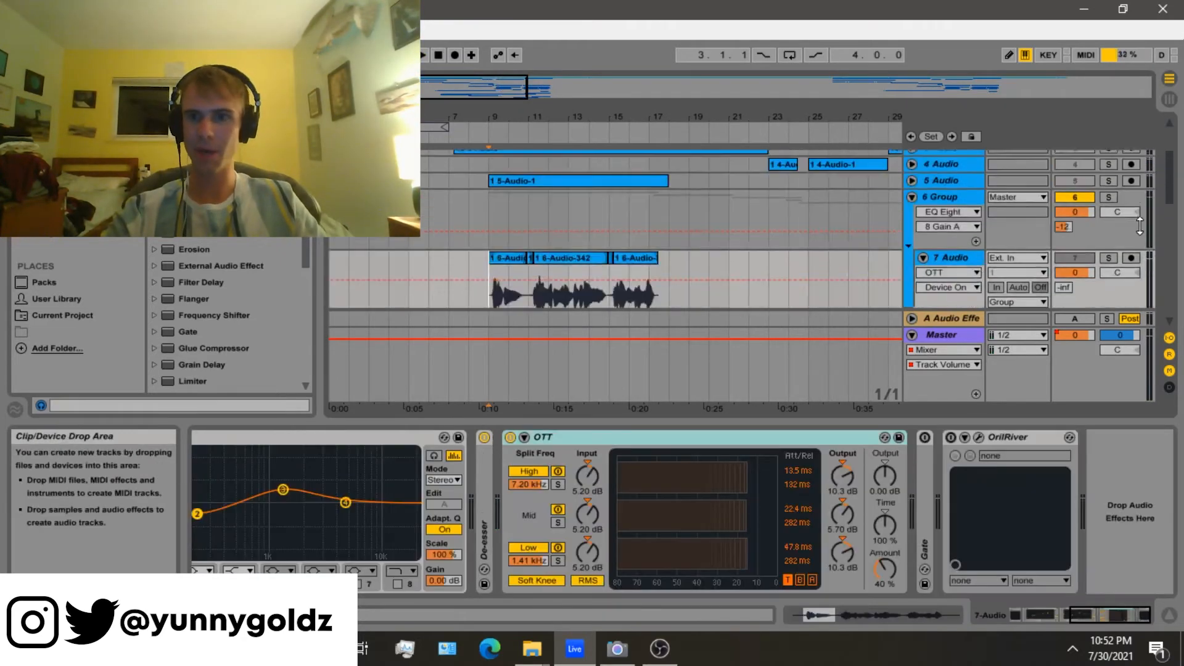
pyautogui.click(1108, 248)
pyautogui.press('space')
pyautogui.click(942, 249)
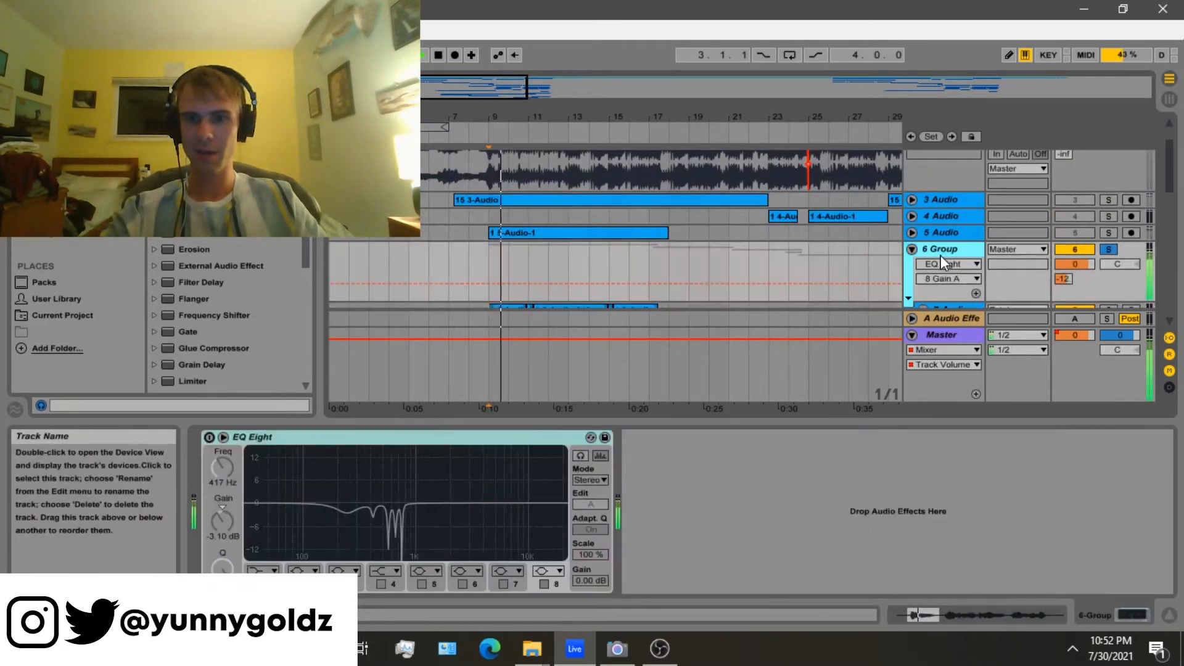
pyautogui.scroll(-3, 945, 265)
pyautogui.click(945, 258)
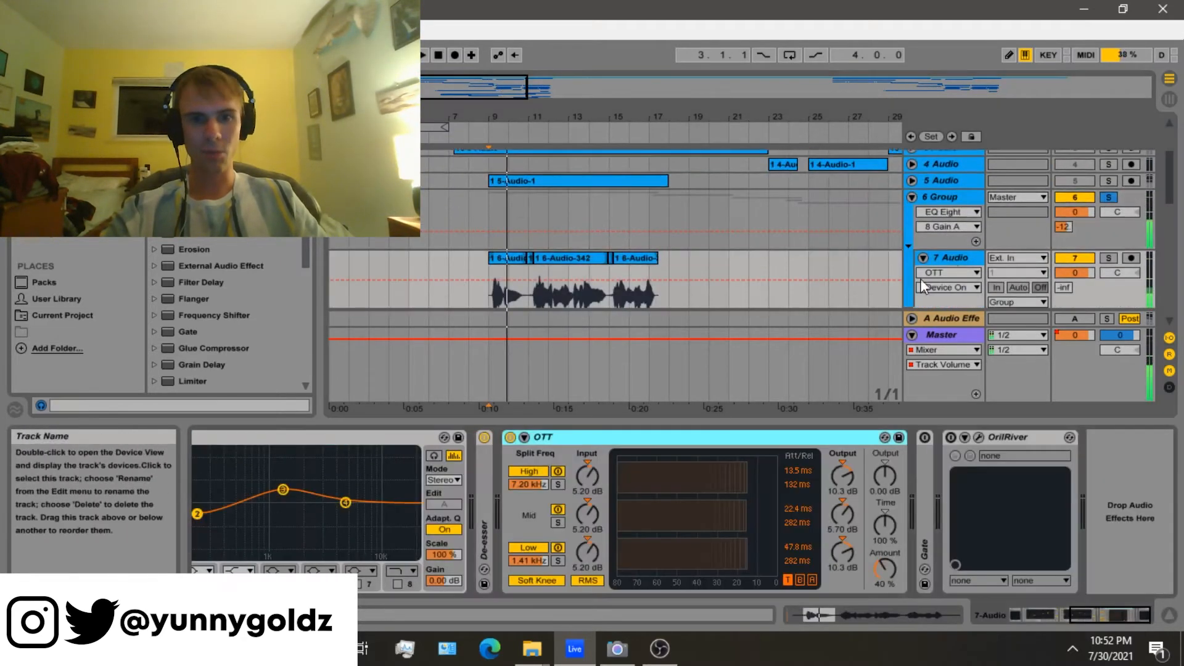
# Switch on the Gate and OrilRiver on 7 Audio, and activate the EQ Eight on 6 Group
pyautogui.click(950, 436)
pyautogui.click(946, 185)
pyautogui.click(941, 192)
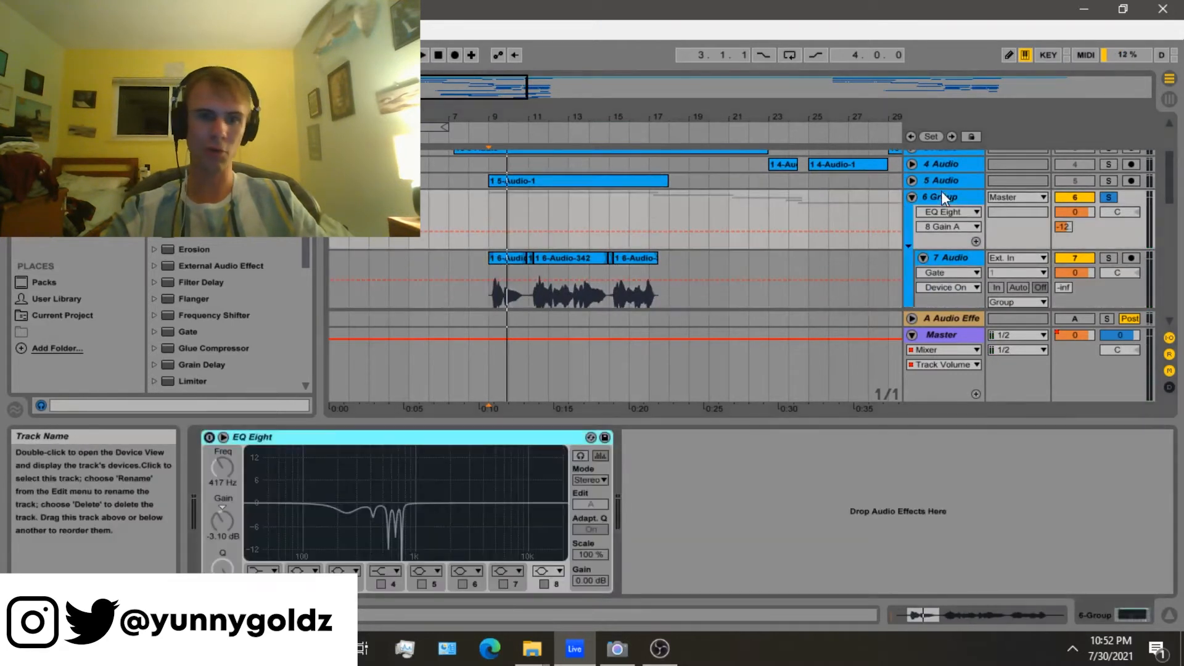
pyautogui.click(209, 438)
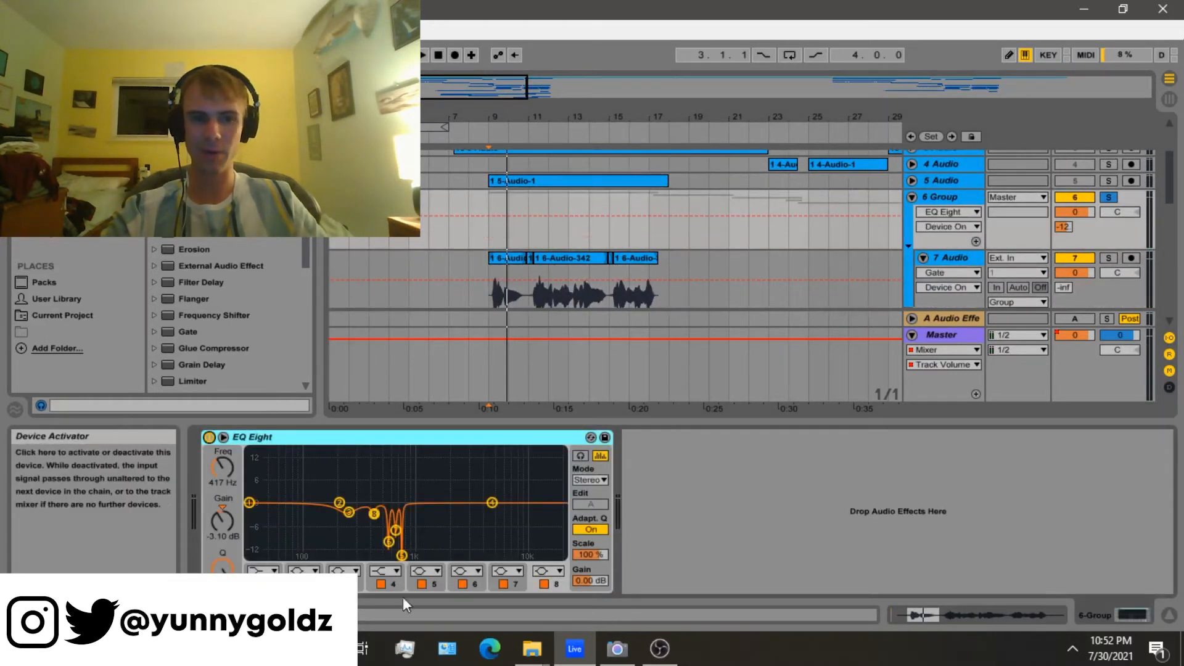
pyautogui.moveTo(476, 545); pyautogui.dragTo(248, 543)
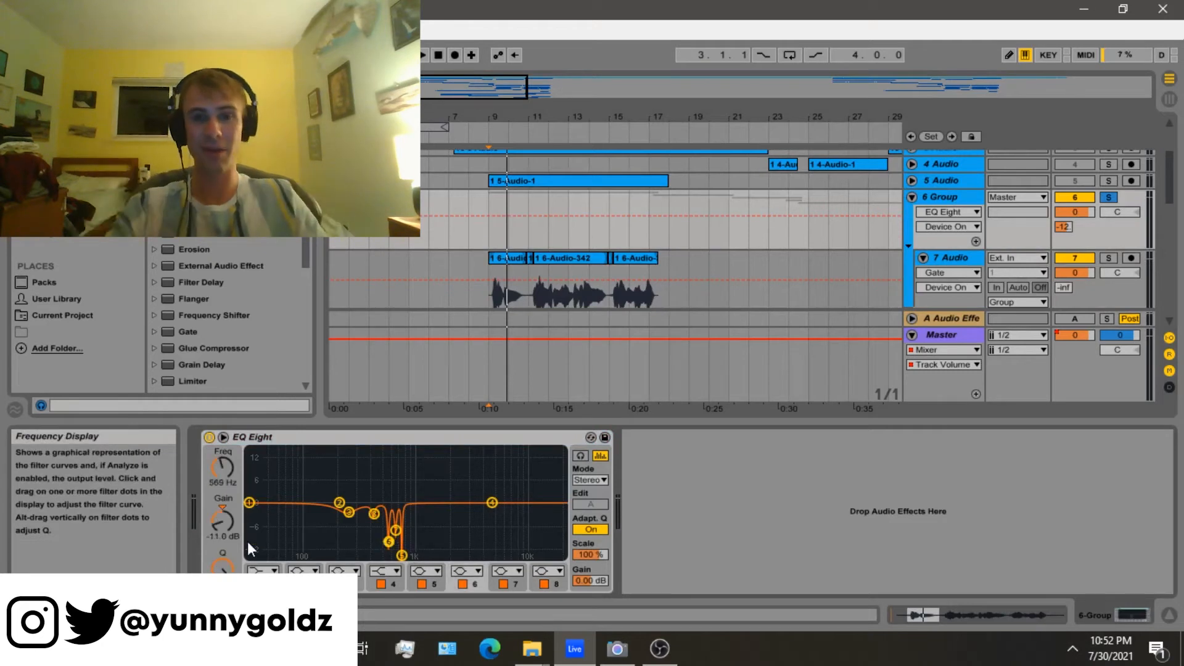
# Fold 6 Group, play from bar 10, and unsolo the group to hear the full mix
pyautogui.click(912, 198)
pyautogui.click(509, 198)
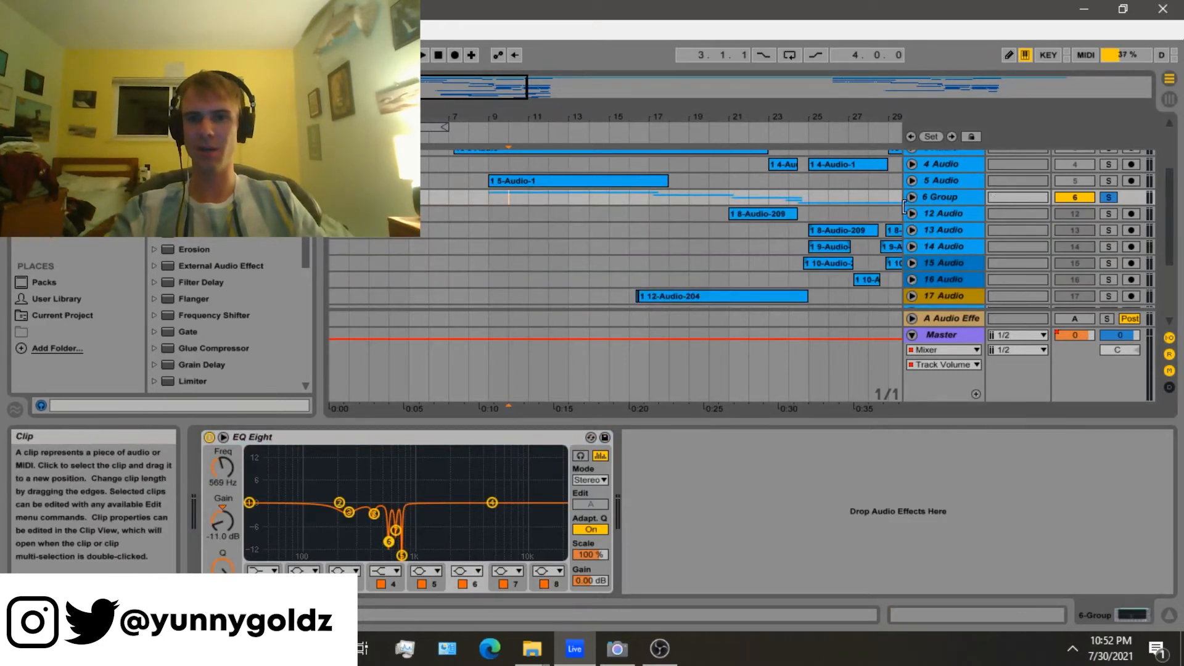
pyautogui.press('space')
pyautogui.click(1112, 197)
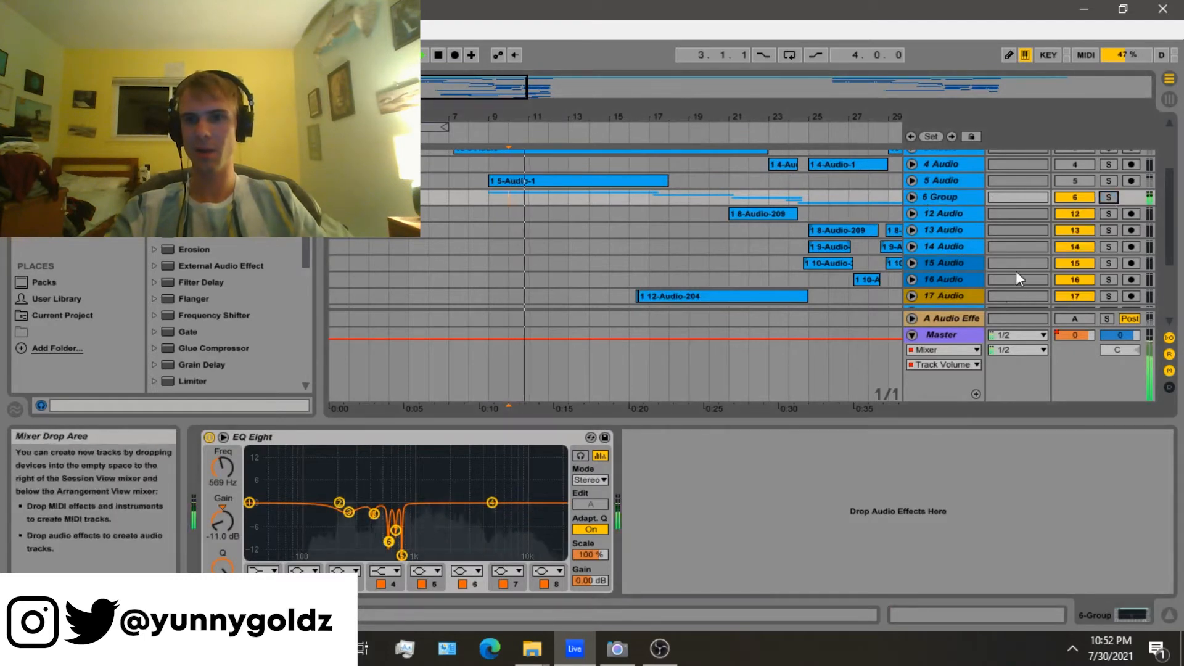
pyautogui.scroll(1, 1015, 273)
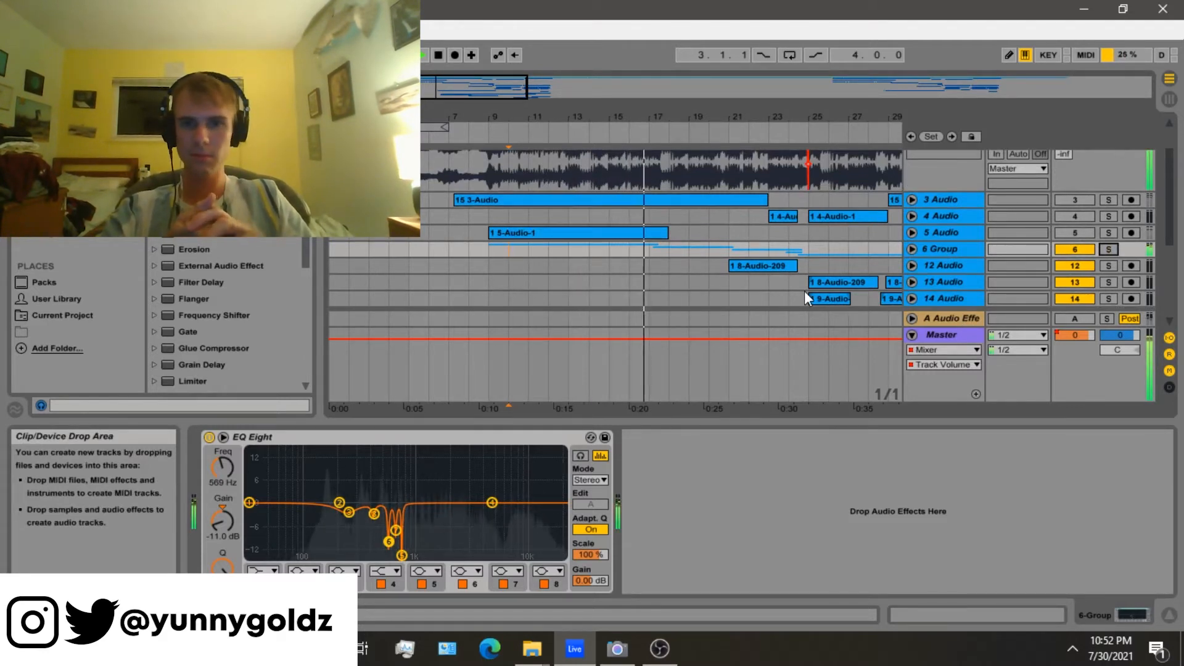
pyautogui.scroll(-5, 839, 216)
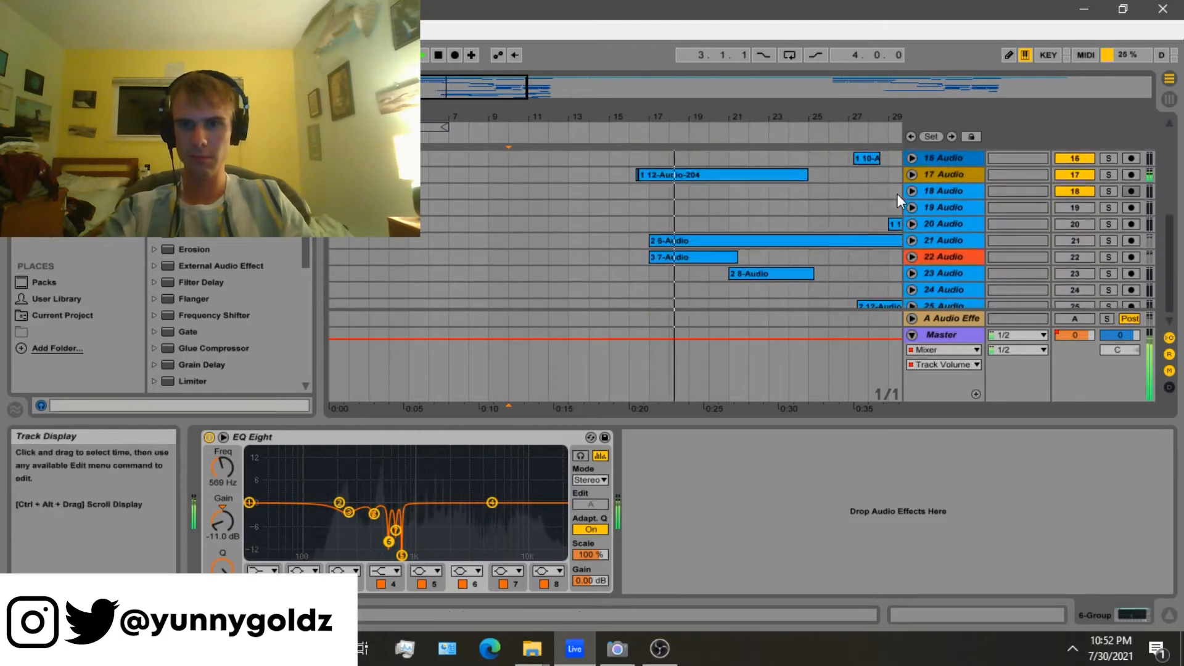
# Unfold 17 Audio and remove the start of its 12-Audio-204 clip up to bar 17
pyautogui.click(912, 175)
pyautogui.moveTo(971, 198); pyautogui.dragTo(952, 257)
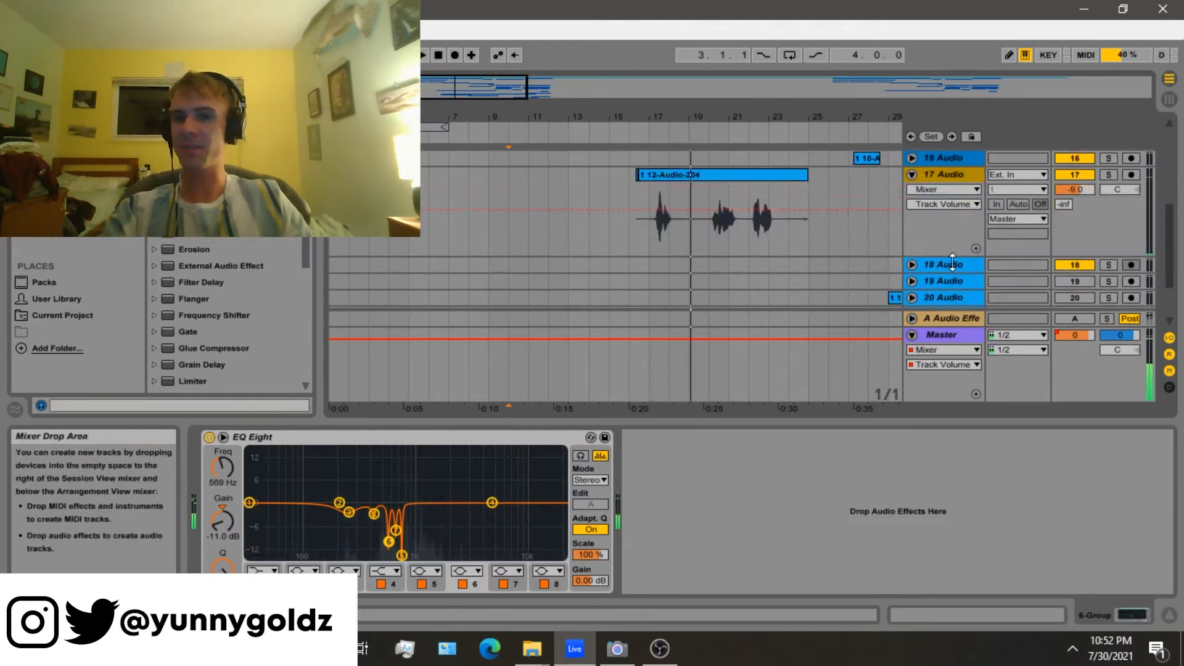
pyautogui.moveTo(647, 228); pyautogui.dragTo(591, 231)
pyautogui.press('space')
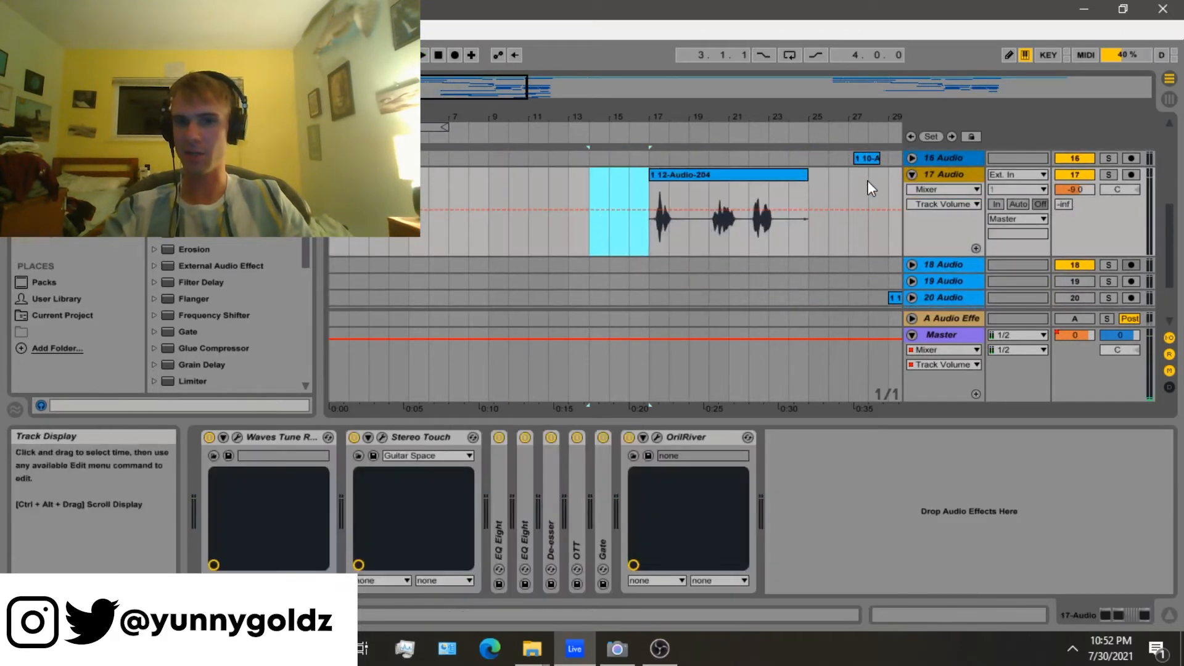
# Play the full mix from bar 18, and fold 17 Audio and 6 Group into compact lanes
pyautogui.scroll(2, 1071, 213)
pyautogui.click(687, 193)
pyautogui.press('space')
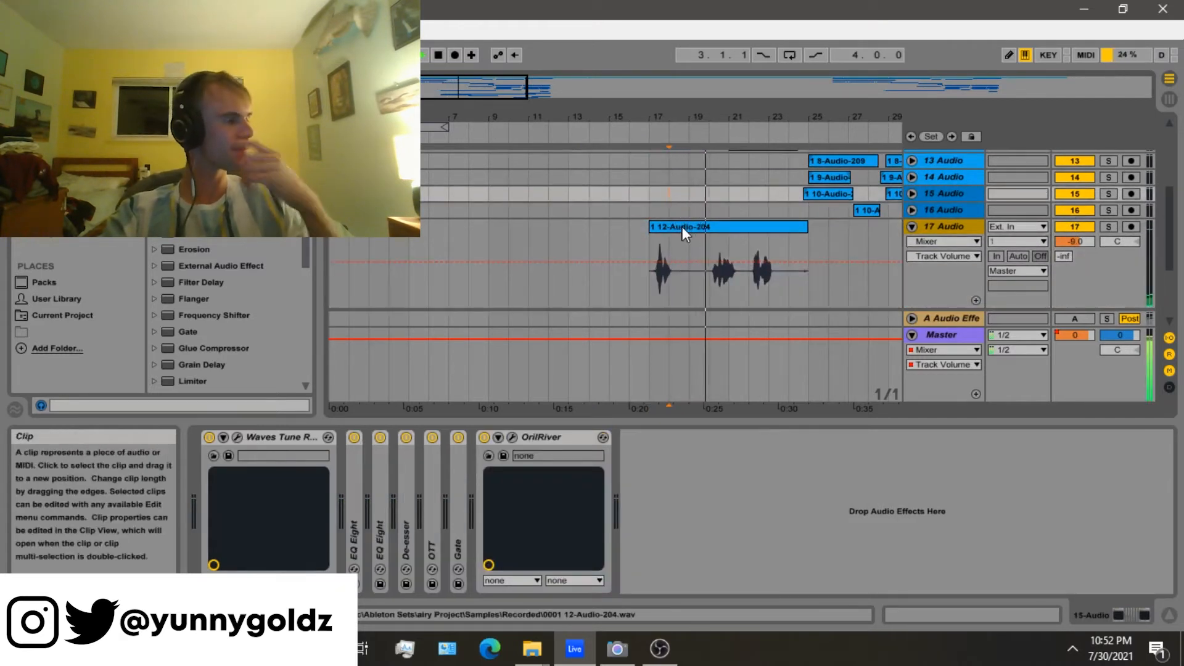
pyautogui.click(912, 226)
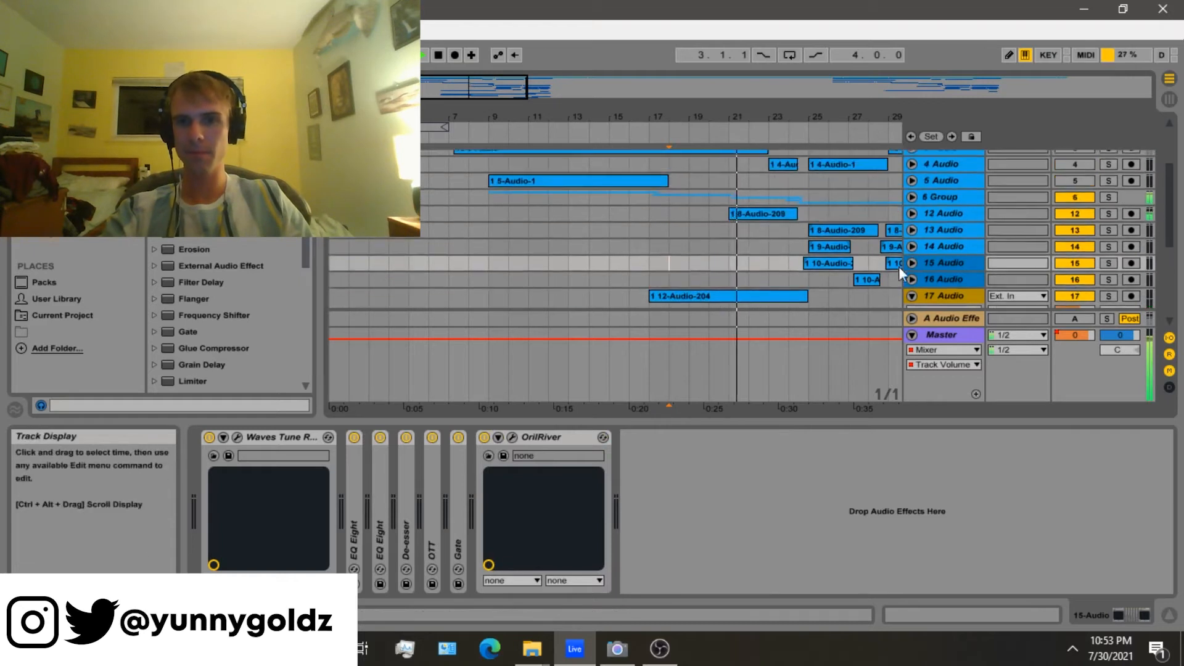
pyautogui.click(913, 295)
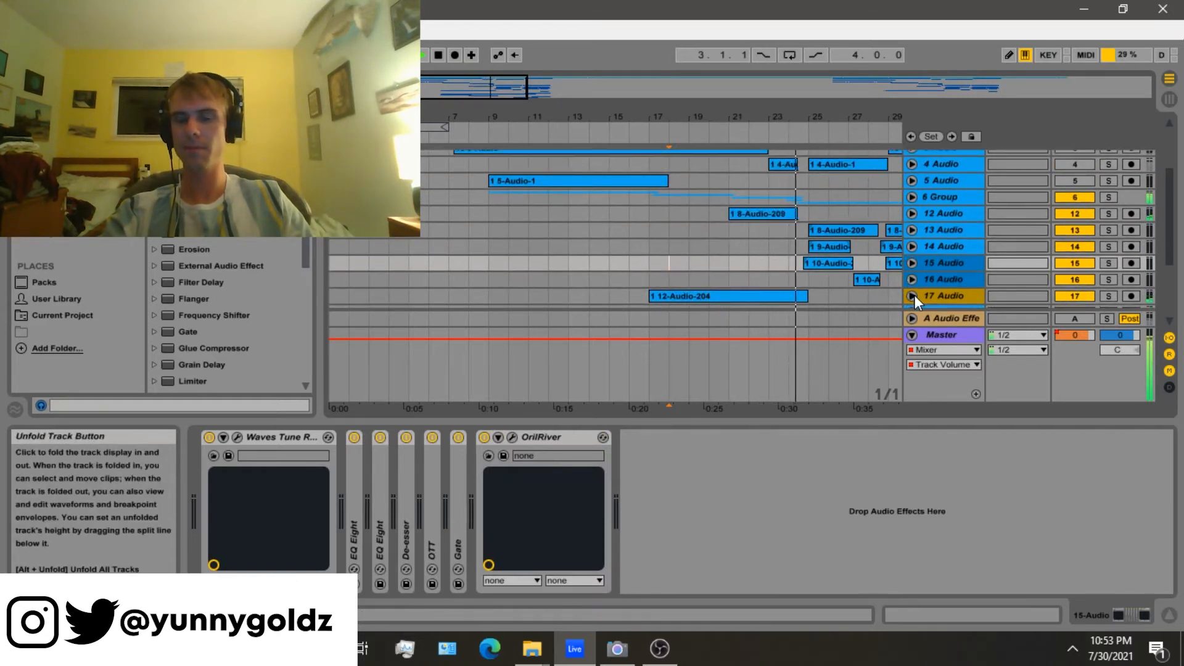
pyautogui.click(911, 196)
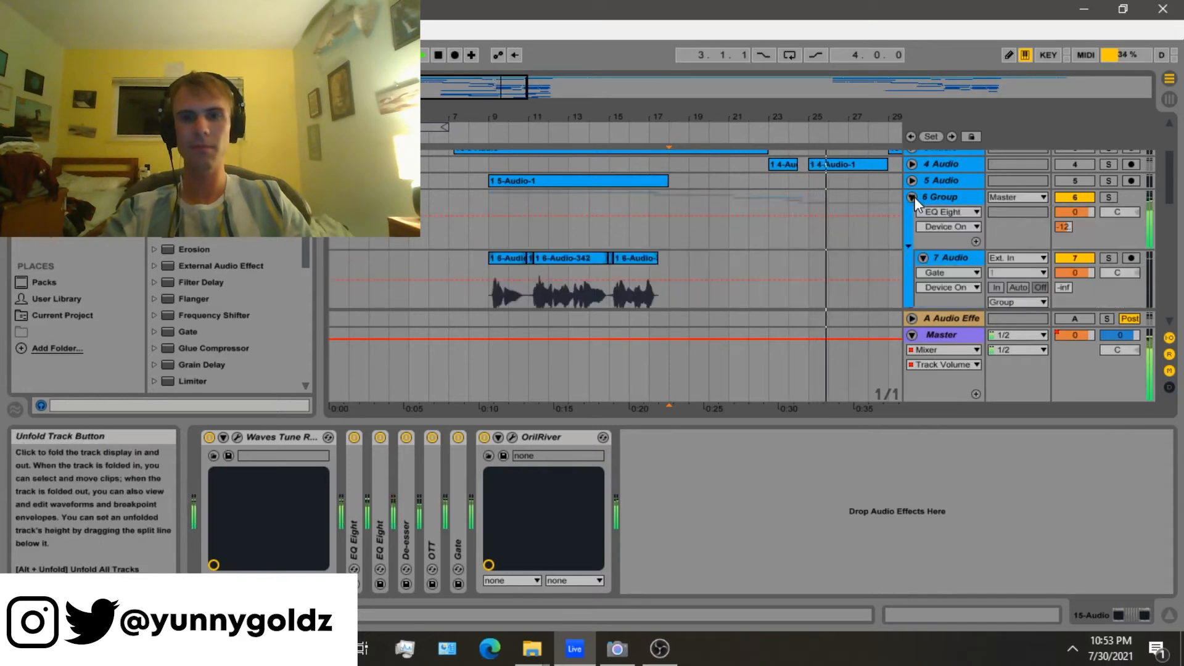
pyautogui.click(912, 197)
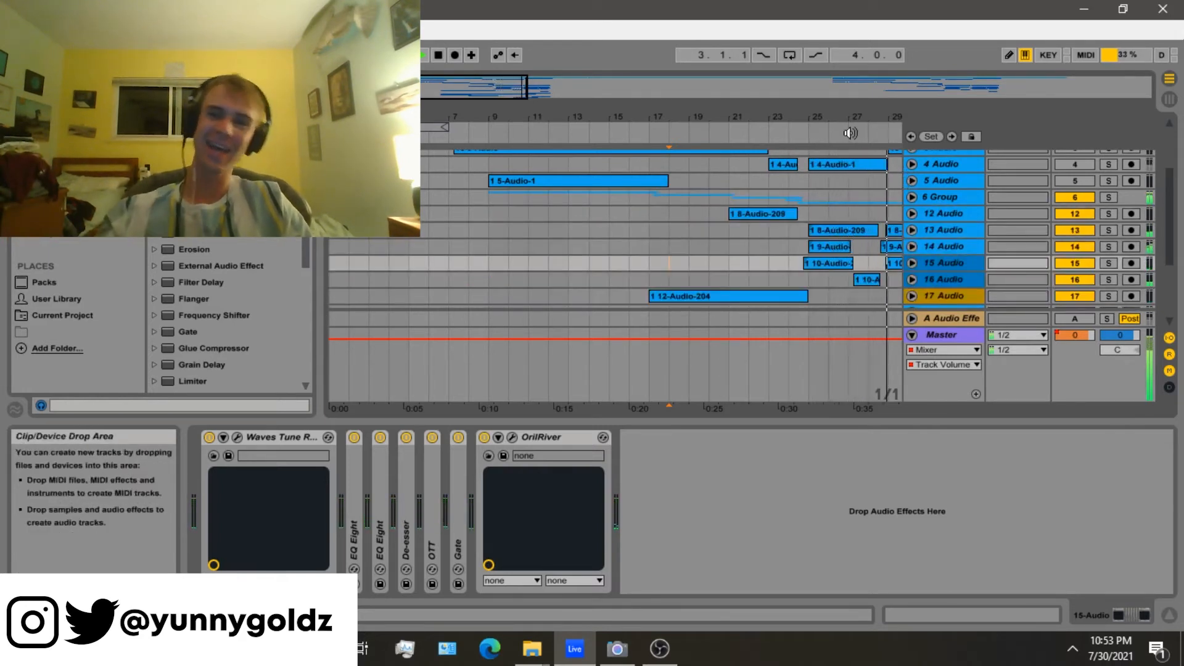
# Continue playback from bar 24 on 6 Group and unfold the group to show its vocal tracks
pyautogui.moveTo(869, 118); pyautogui.dragTo(756, 116)
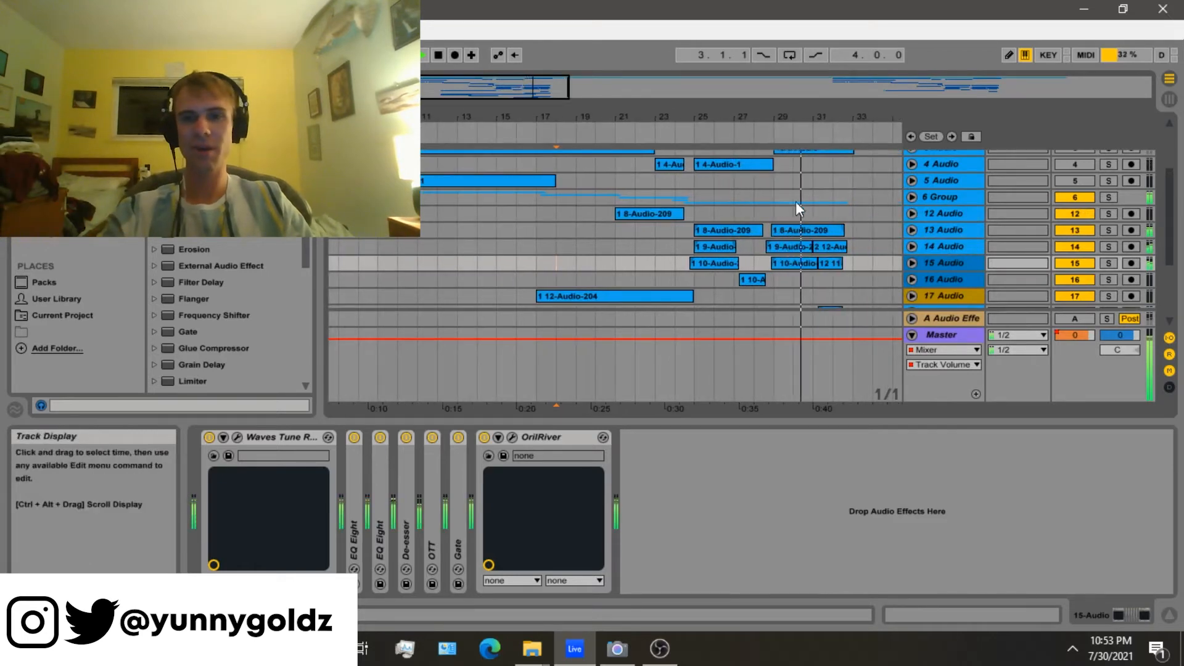
pyautogui.click(711, 197)
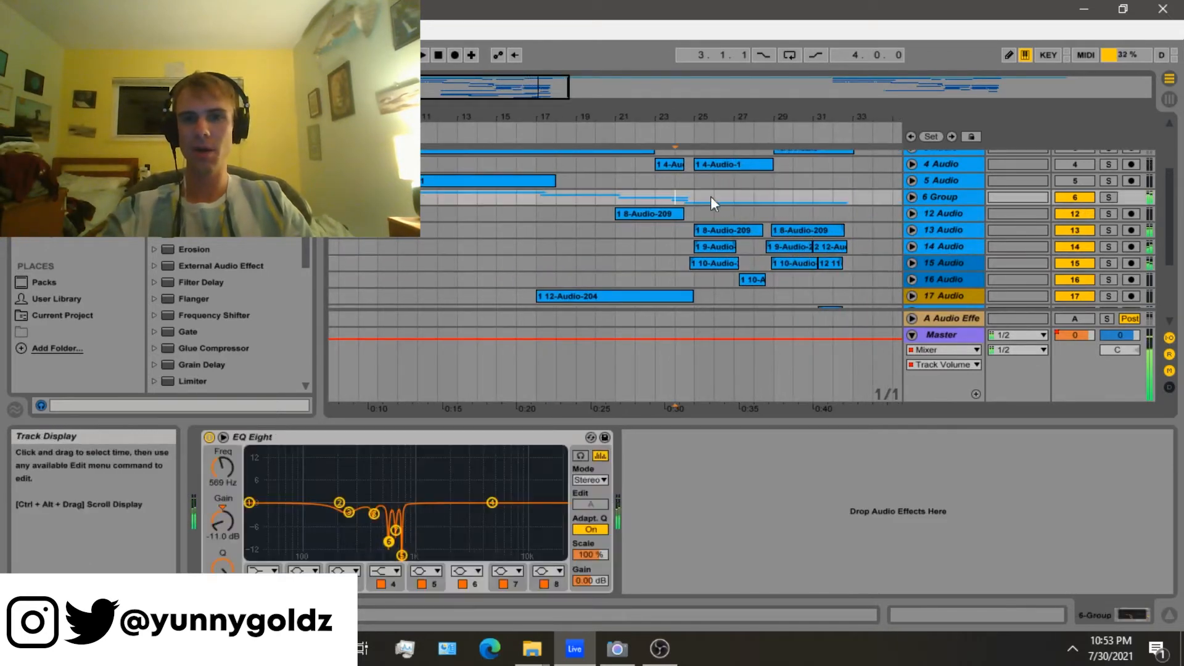
pyautogui.click(916, 202)
pyautogui.scroll(5, 911, 205)
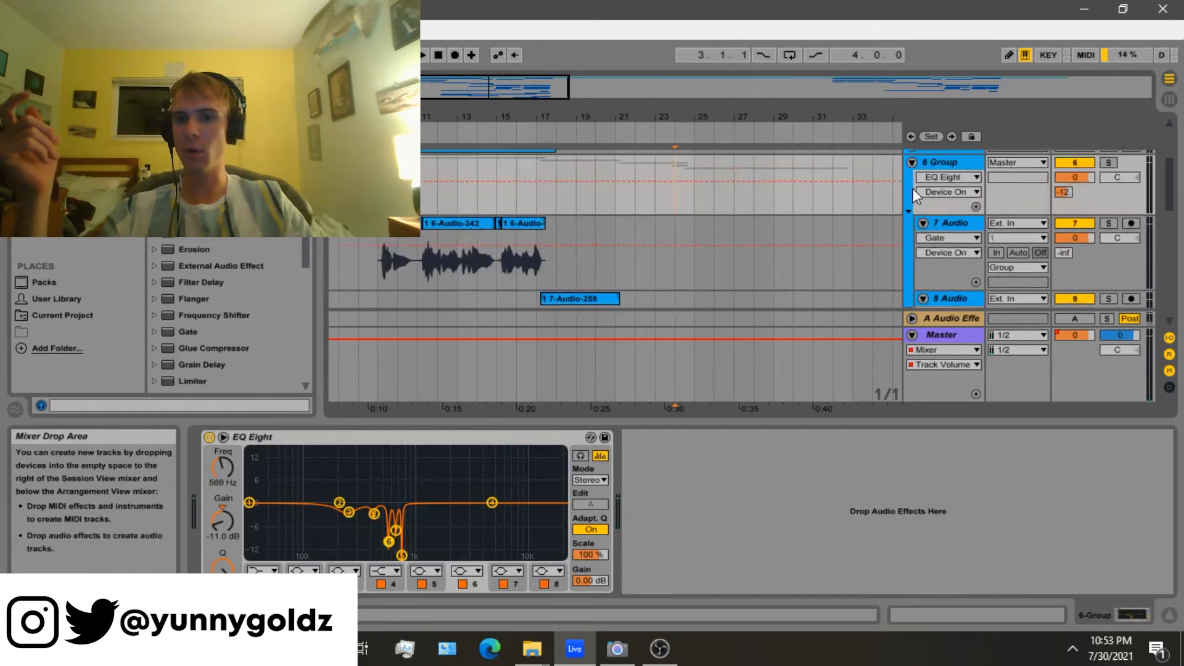
# Fold 6 Group and audition 2 Audio soloed from bar 25
pyautogui.click(908, 210)
pyautogui.scroll(2, 812, 217)
pyautogui.click(695, 198)
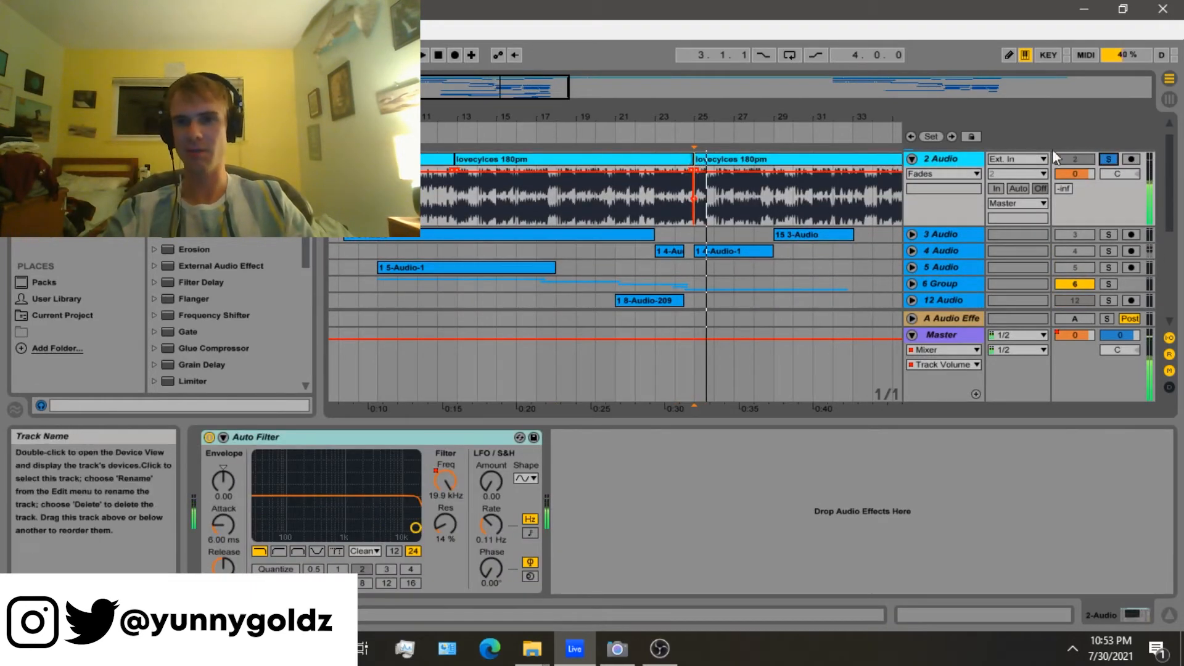
pyautogui.scroll(-3, 683, 209)
# Play the full mix from bar 22 and again from bar 17
pyautogui.click(626, 216)
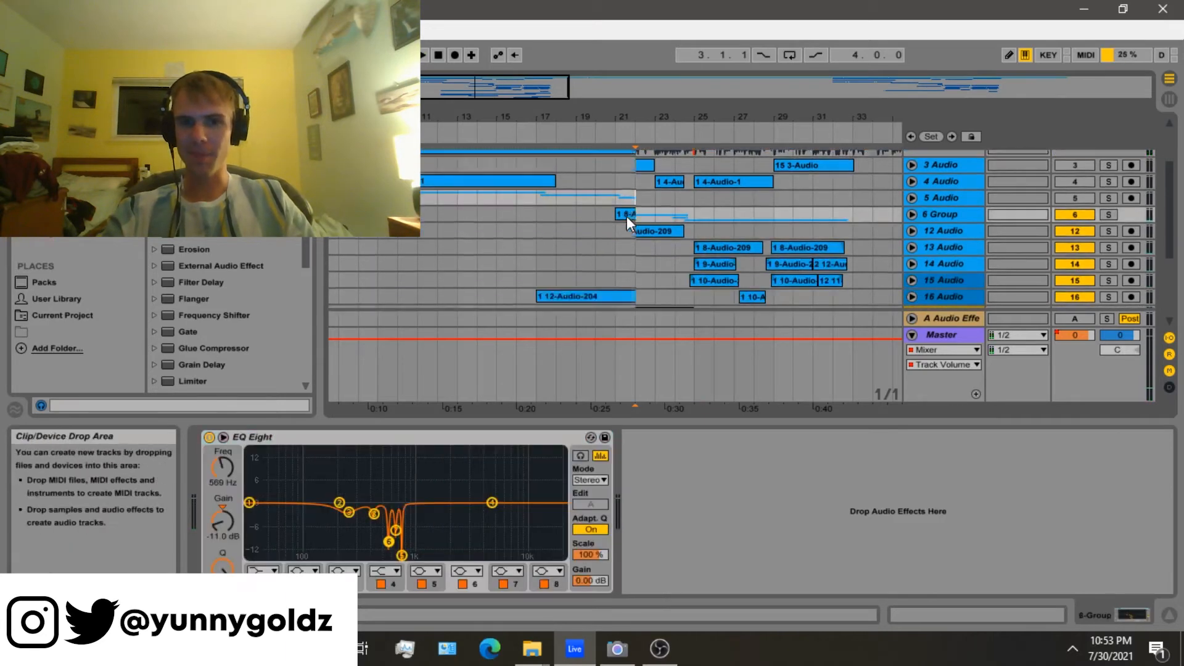
pyautogui.scroll(-3, 626, 216)
pyautogui.click(536, 210)
pyautogui.scroll(3, 849, 245)
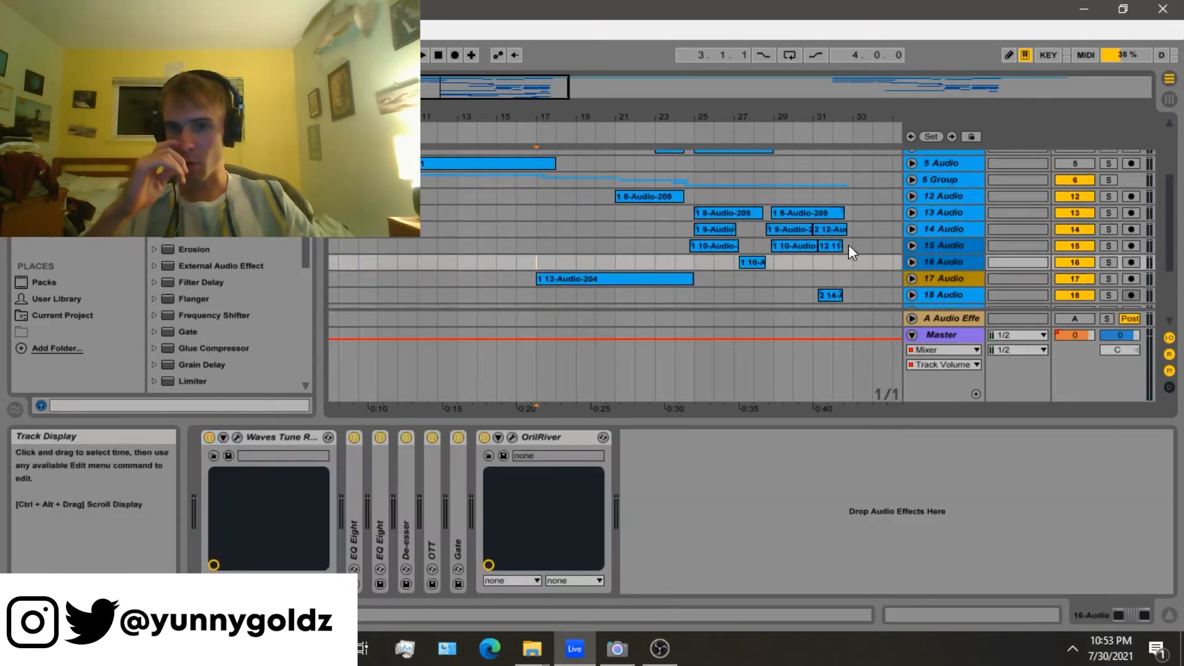
# Unfold 13 Audio and 14 Audio to inspect their clip starts at bar 25, and fold 13 Audio again
pyautogui.click(911, 210)
pyautogui.click(911, 271)
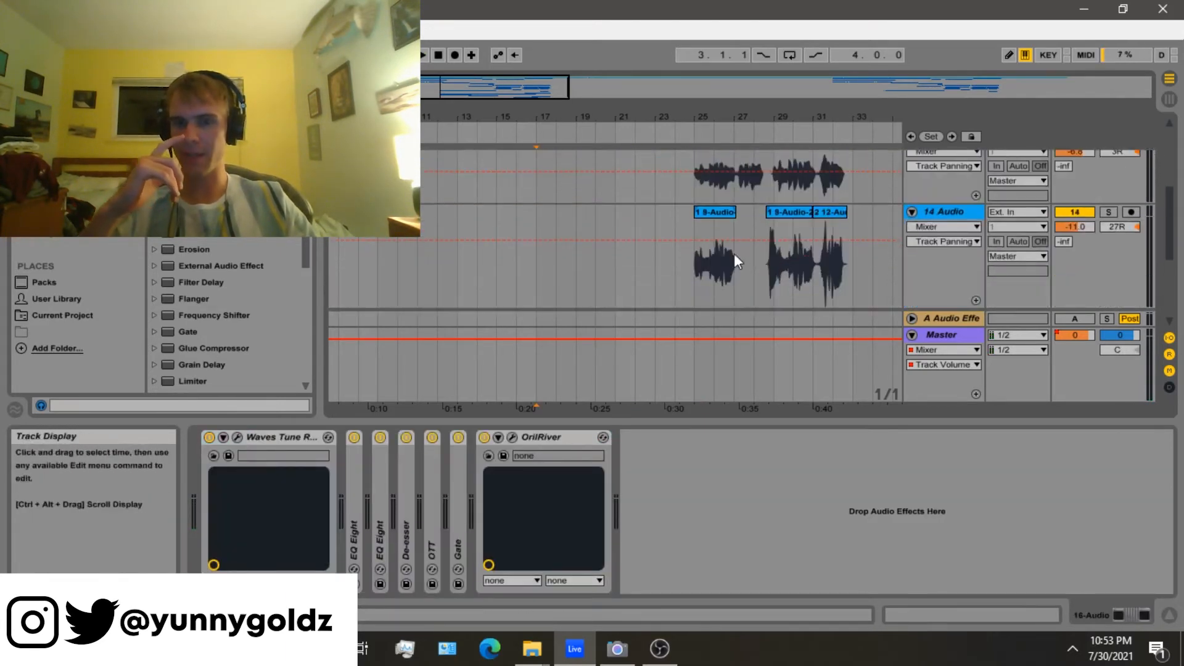
pyautogui.click(701, 245)
pyautogui.keyDown('ctrl'); pyautogui.scroll(3, 698, 254); pyautogui.keyUp('ctrl')
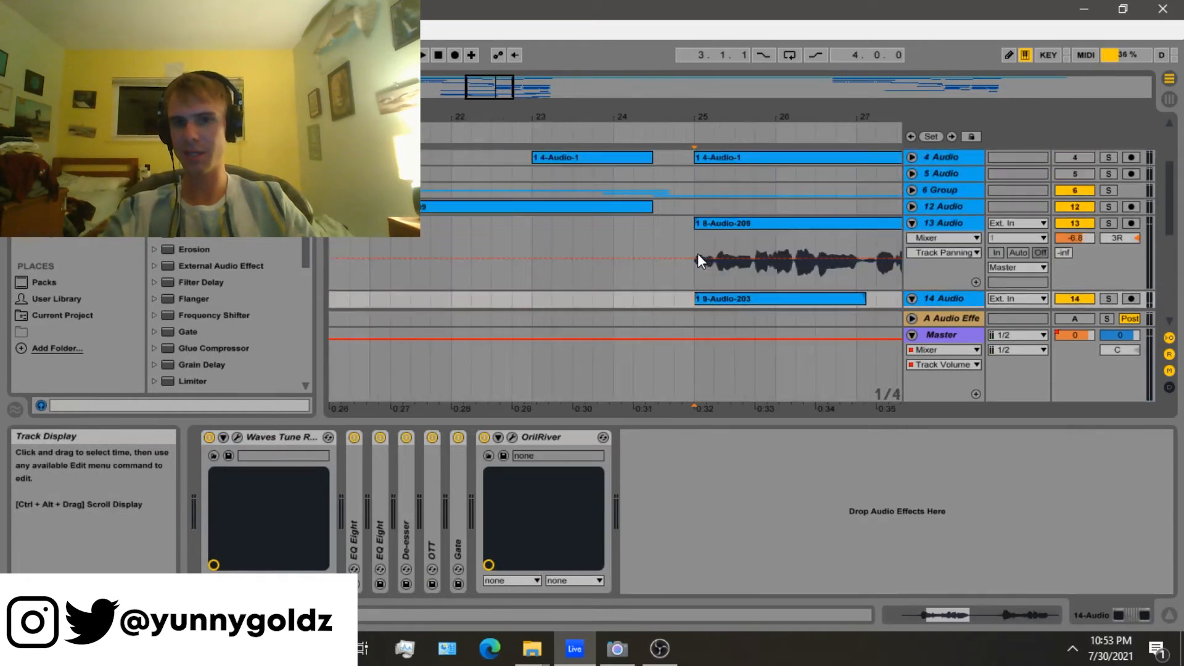
pyautogui.click(913, 223)
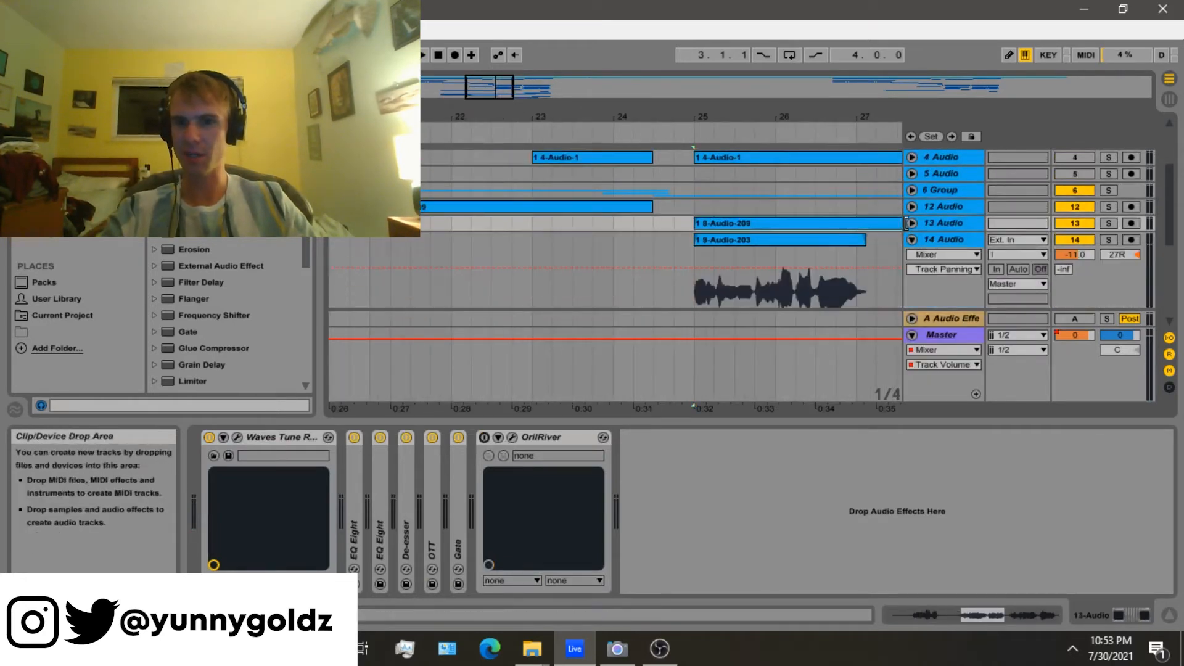
# Play from bar 20, unfold 6 Group, and show the sample details of the 9-Audio clip on 9 Audio
pyautogui.click(555, 193)
pyautogui.press('-')
pyautogui.press('-')
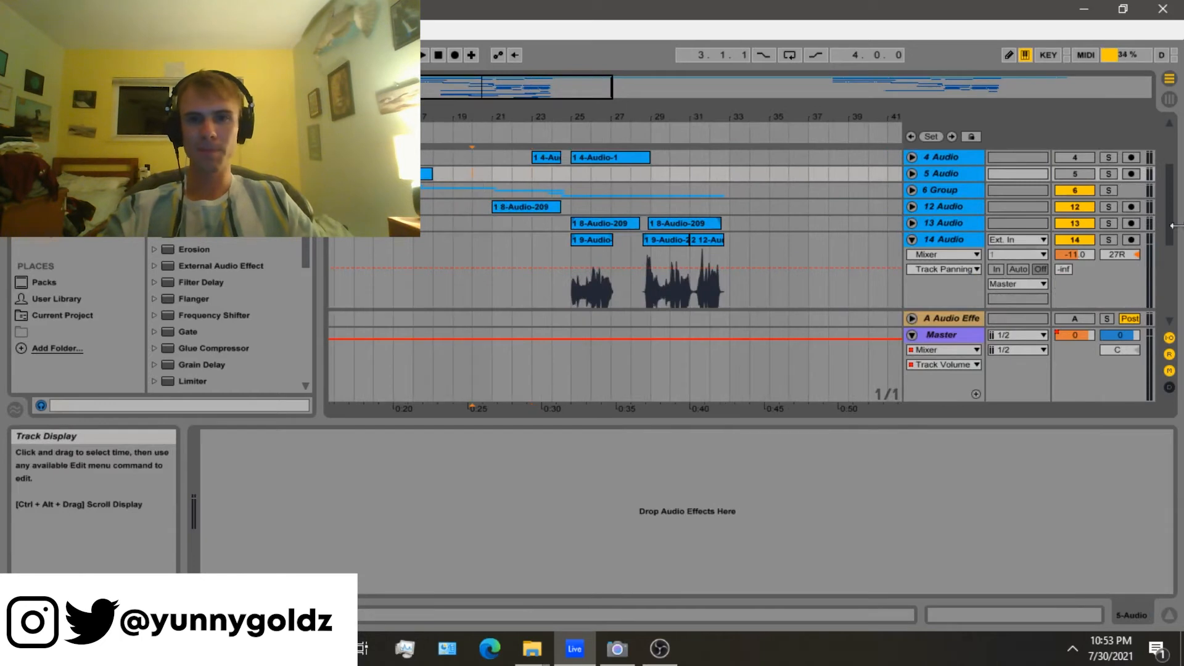
pyautogui.click(913, 190)
pyautogui.scroll(-3, 911, 194)
pyautogui.click(520, 247)
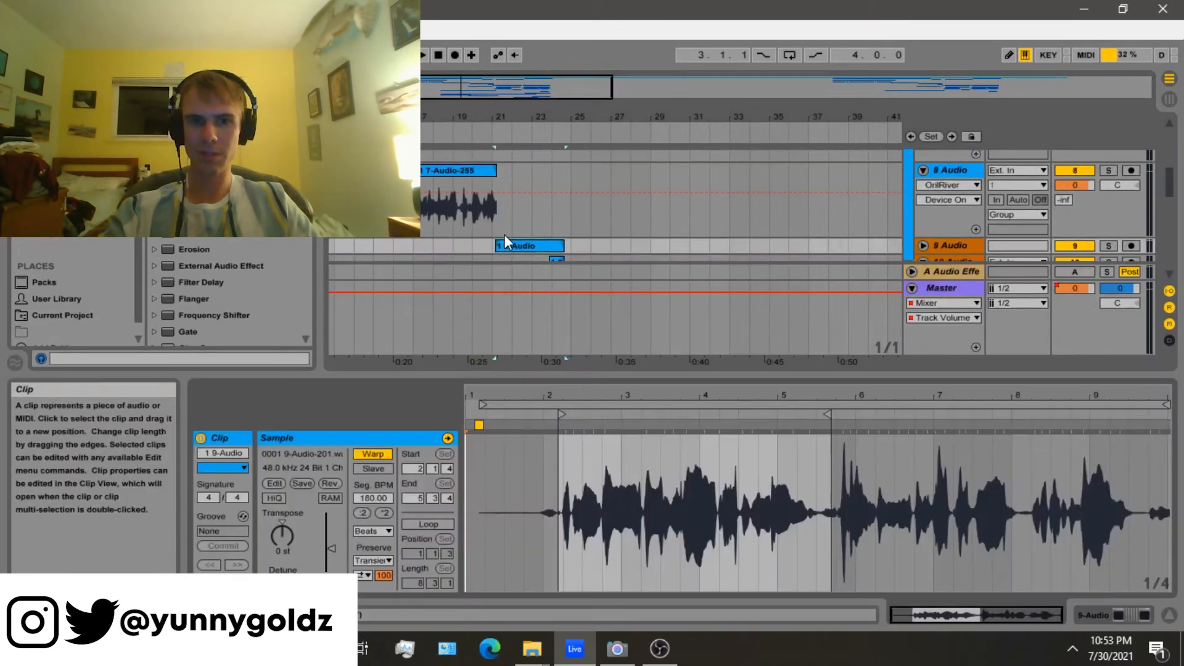
# Play from just before bar 23, and select and examine the short clip on 10 Audio
pyautogui.click(546, 204)
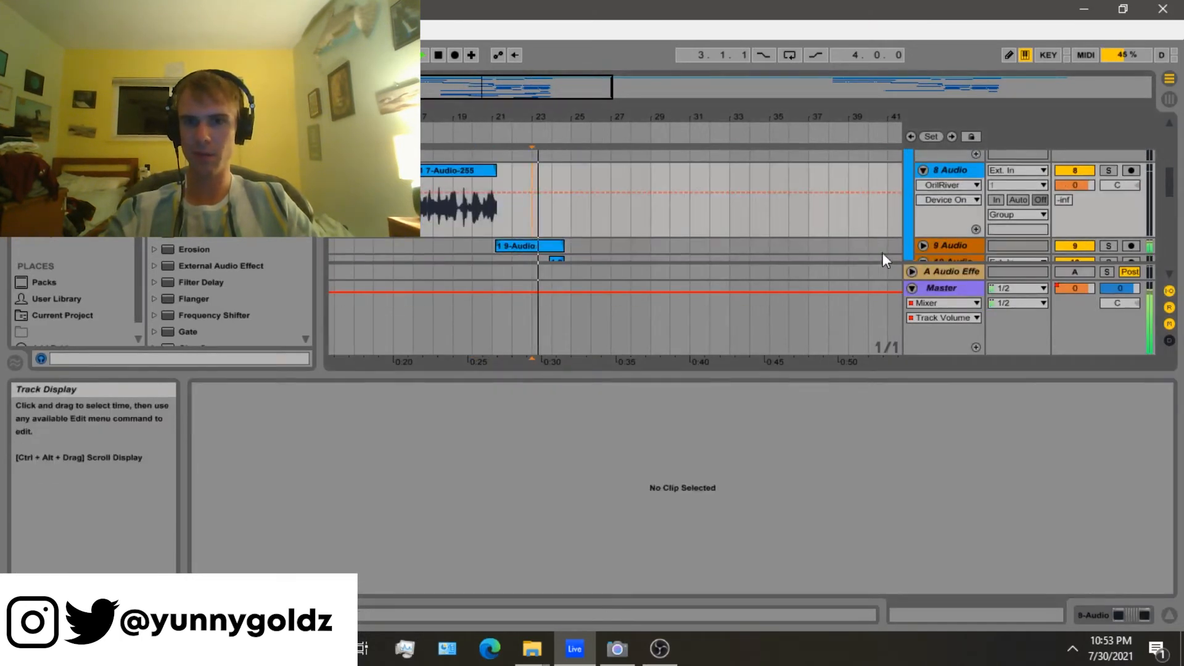
pyautogui.scroll(-2, 791, 209)
pyautogui.press('space')
pyautogui.click(551, 206)
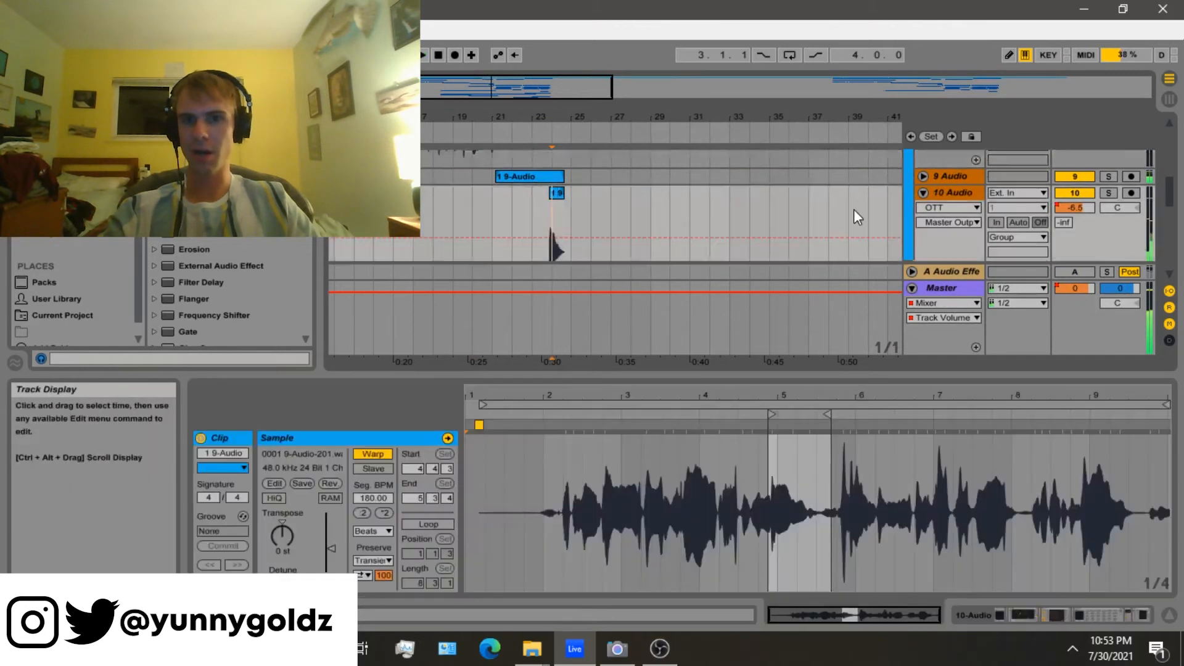
pyautogui.scroll(-2, 901, 197)
pyautogui.scroll(2, 945, 186)
pyautogui.scroll(-2, 516, 200)
pyautogui.scroll(2, 896, 187)
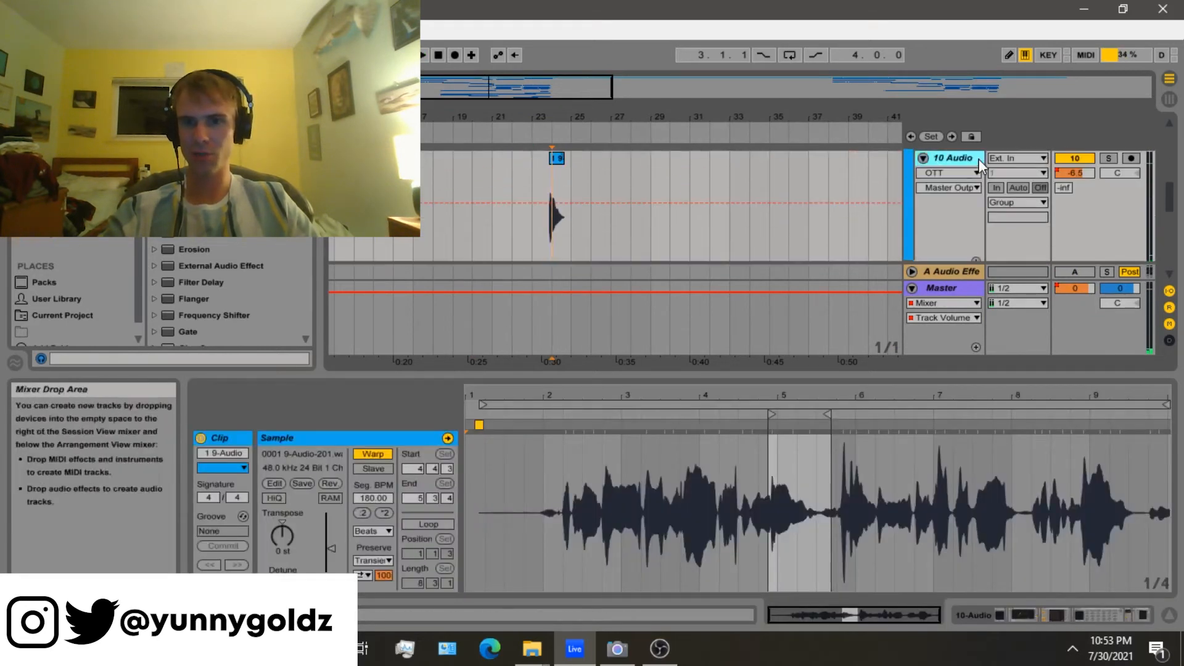
pyautogui.scroll(1, 902, 241)
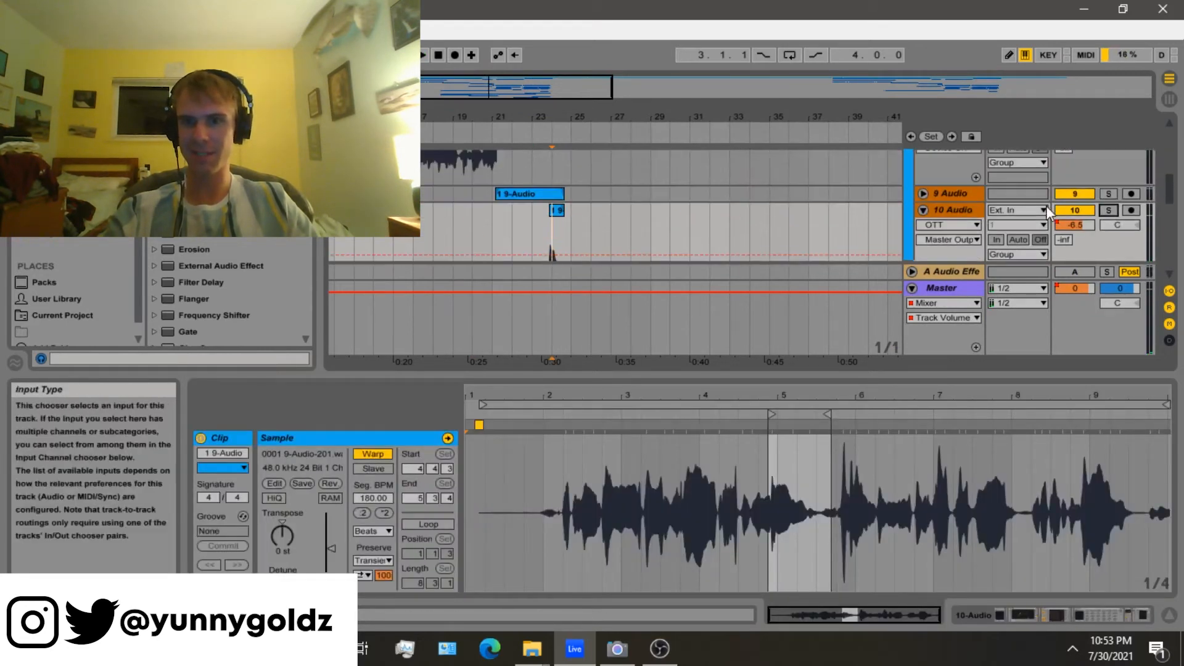
# Unfold 9 Audio and play it from just before bar 23 with 10 Audio unsoloed and muted
pyautogui.click(1111, 211)
pyautogui.click(922, 194)
pyautogui.click(539, 220)
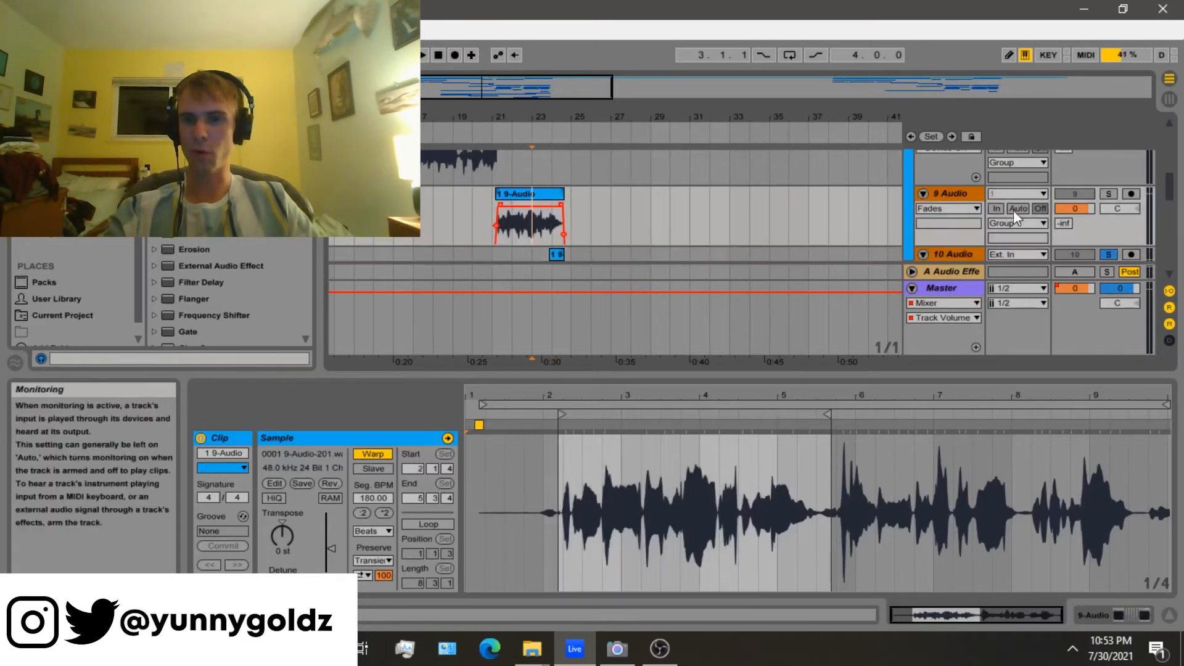
pyautogui.click(1105, 253)
pyautogui.press('space')
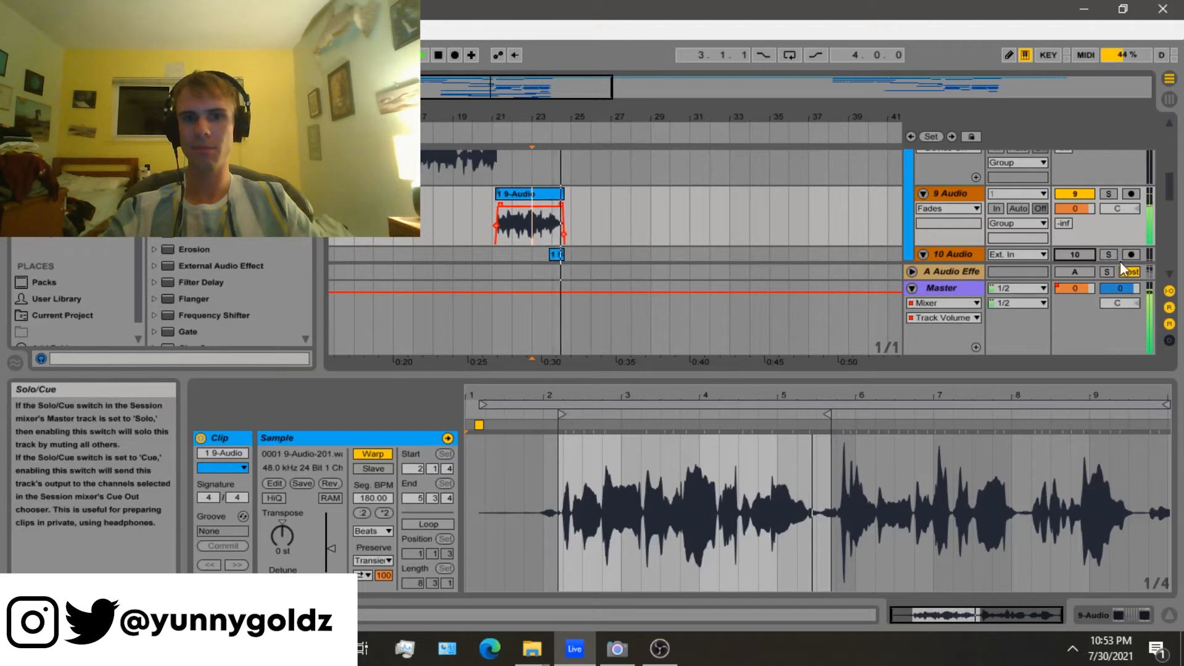
# Replay the mix from just before bars 24 and 23, and reactivate 10 Audio
pyautogui.click(543, 235)
pyautogui.press('space')
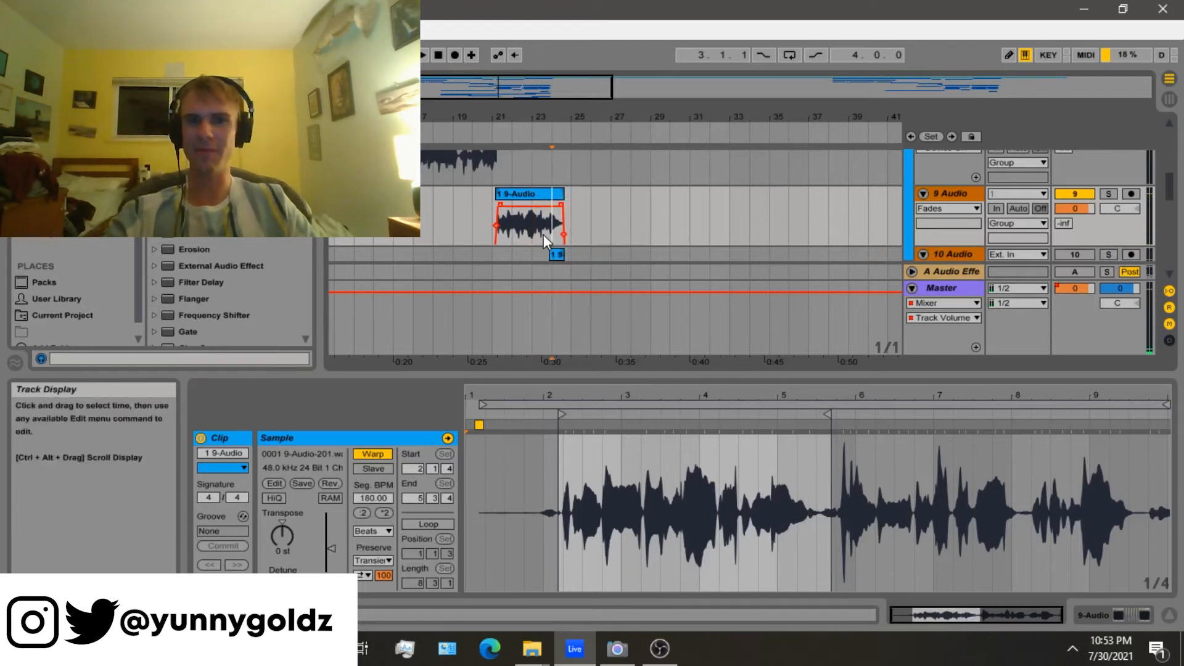
pyautogui.press('space')
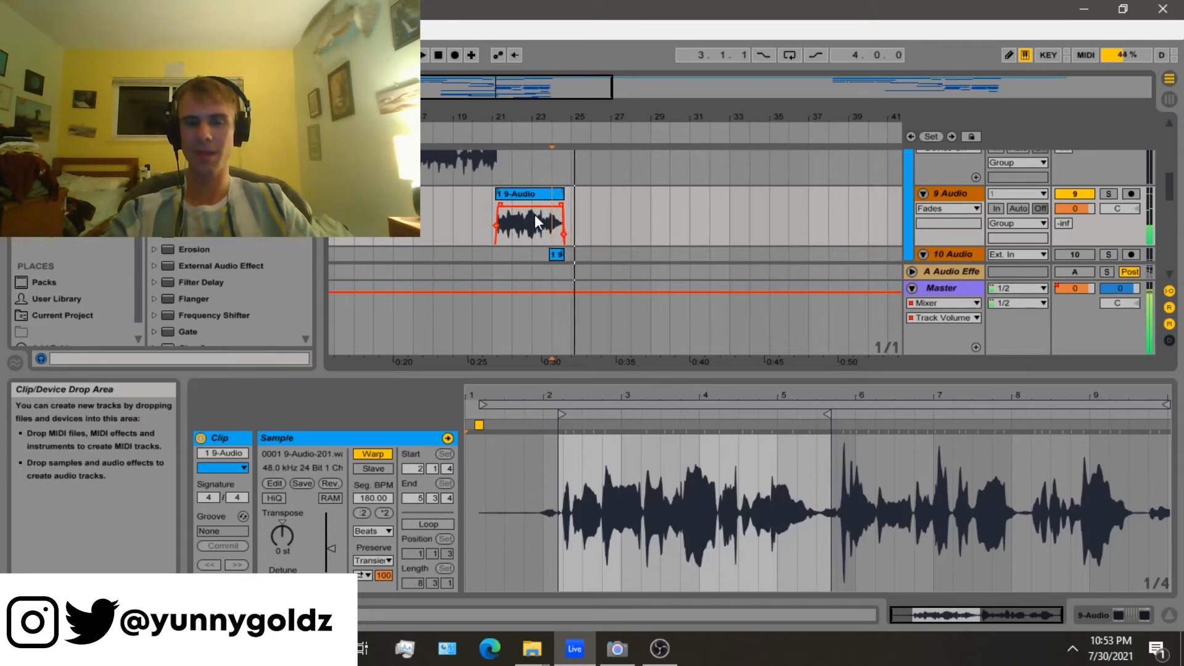
pyautogui.click(534, 217)
pyautogui.press('space')
pyautogui.click(1090, 250)
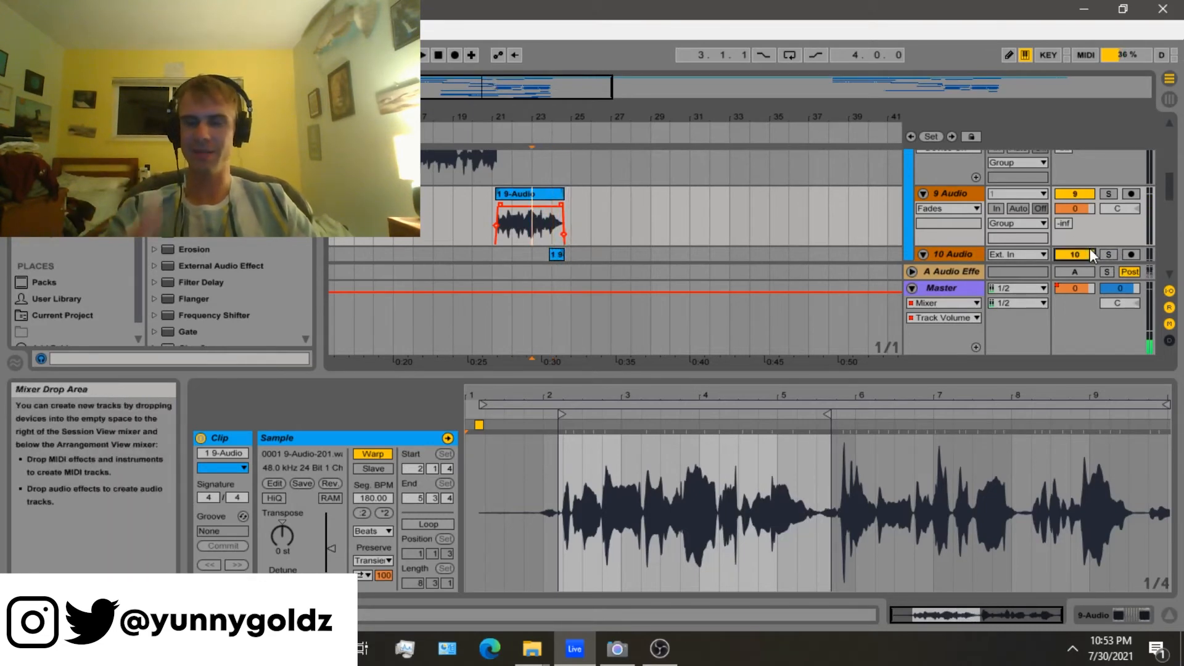
pyautogui.scroll(-2, 952, 238)
pyautogui.doubleClick(949, 207)
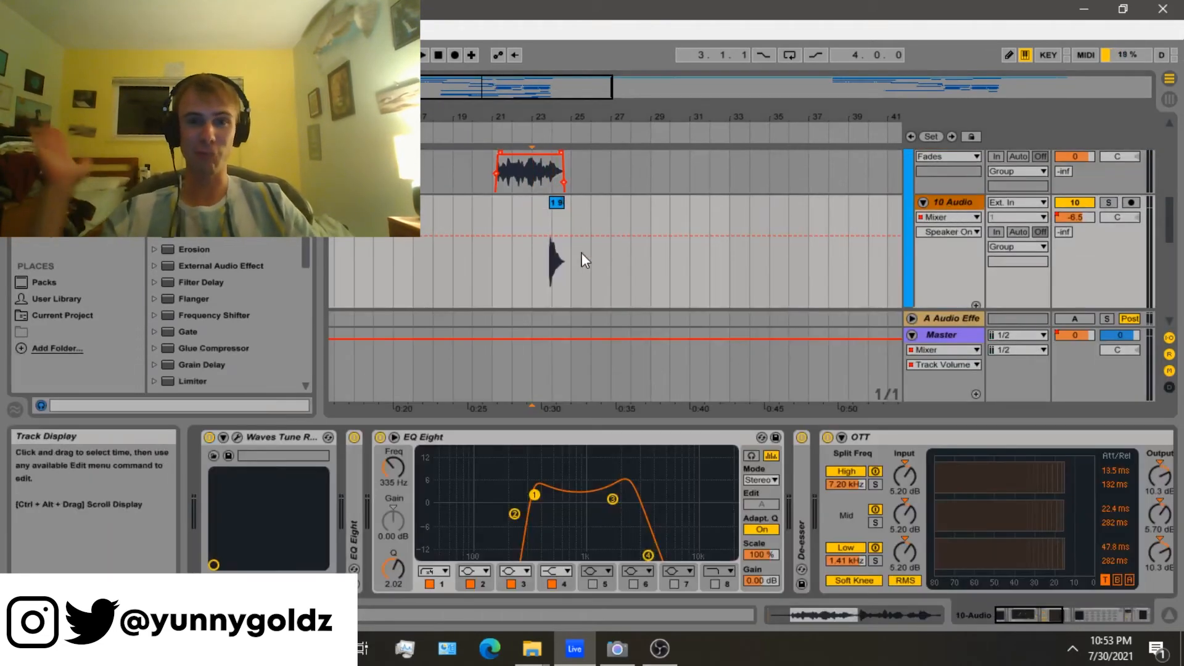
pyautogui.click(538, 261)
pyautogui.press('+')
pyautogui.press('+')
pyautogui.press('+')
pyautogui.press('+')
pyautogui.scroll(2, 635, 209)
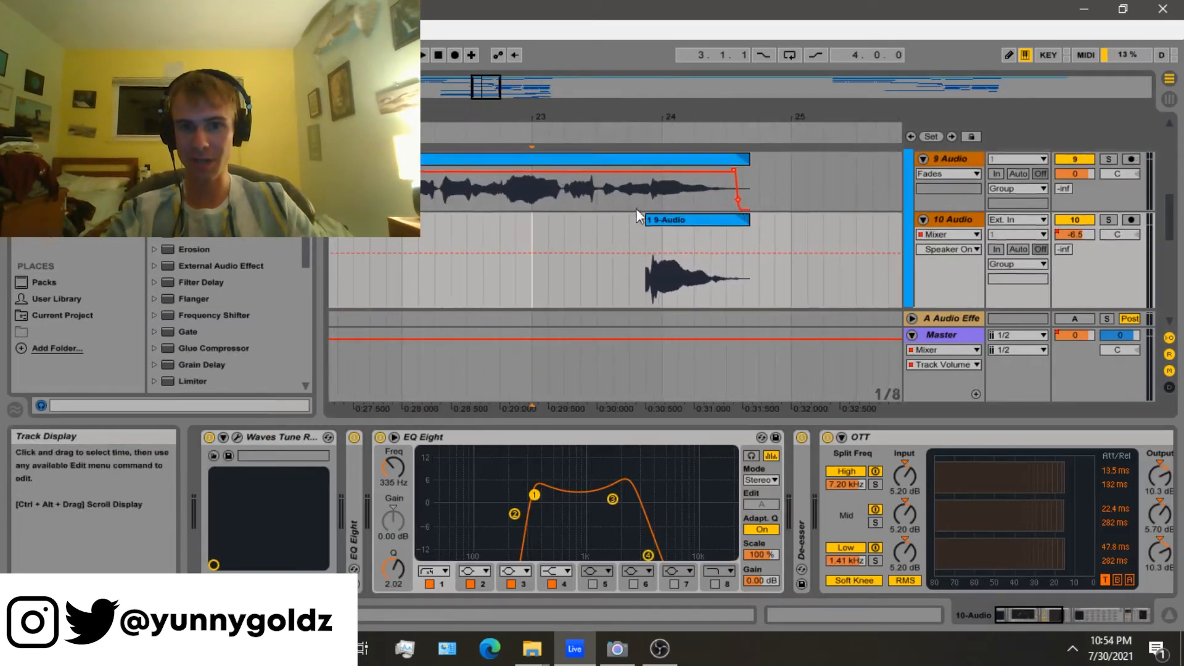
# Solo 10 Audio, play it from just before bar 24, and show its OrilRiver reverb settings
pyautogui.click(680, 216)
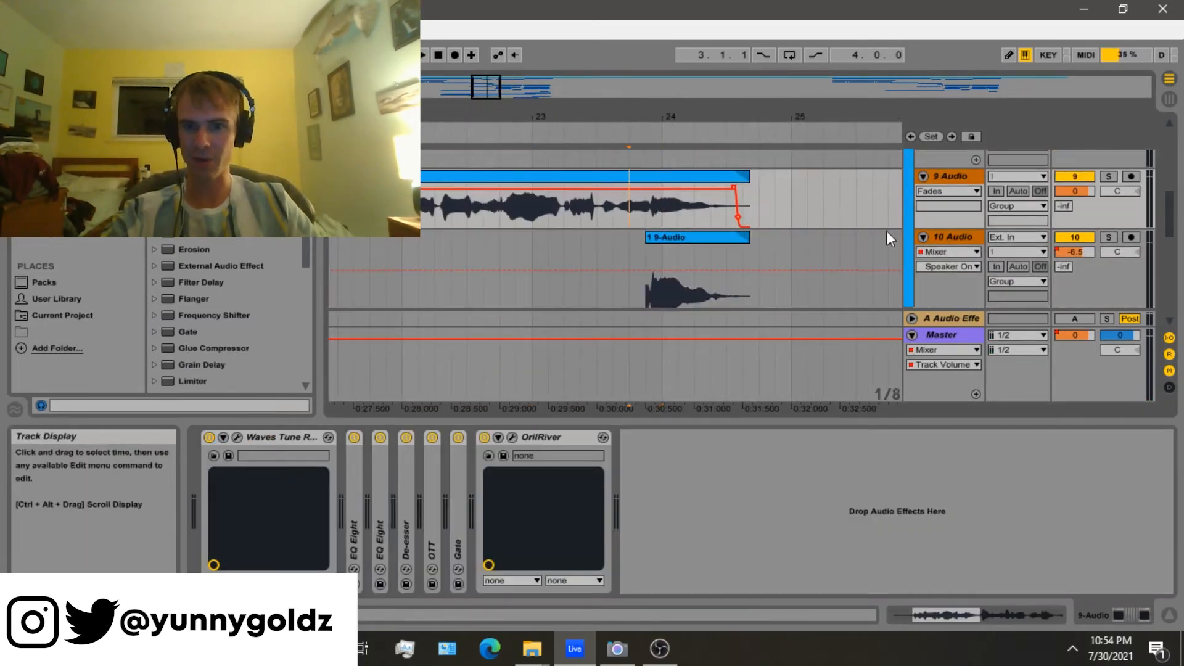
pyautogui.click(941, 236)
pyautogui.click(1108, 237)
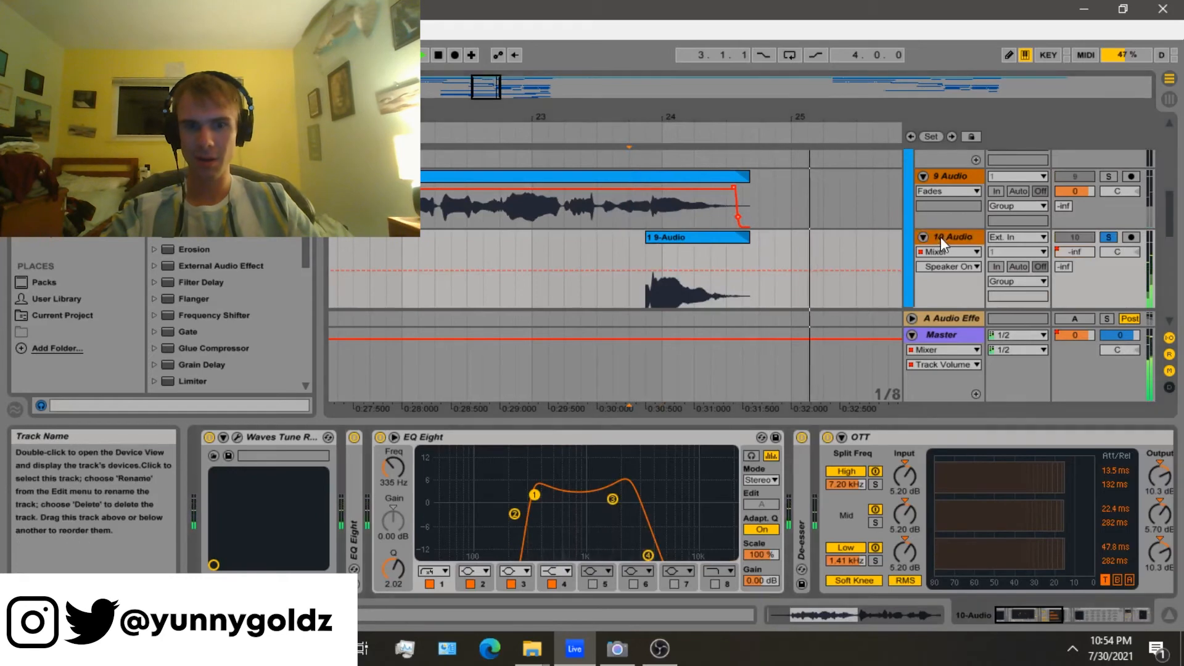
pyautogui.click(1082, 614)
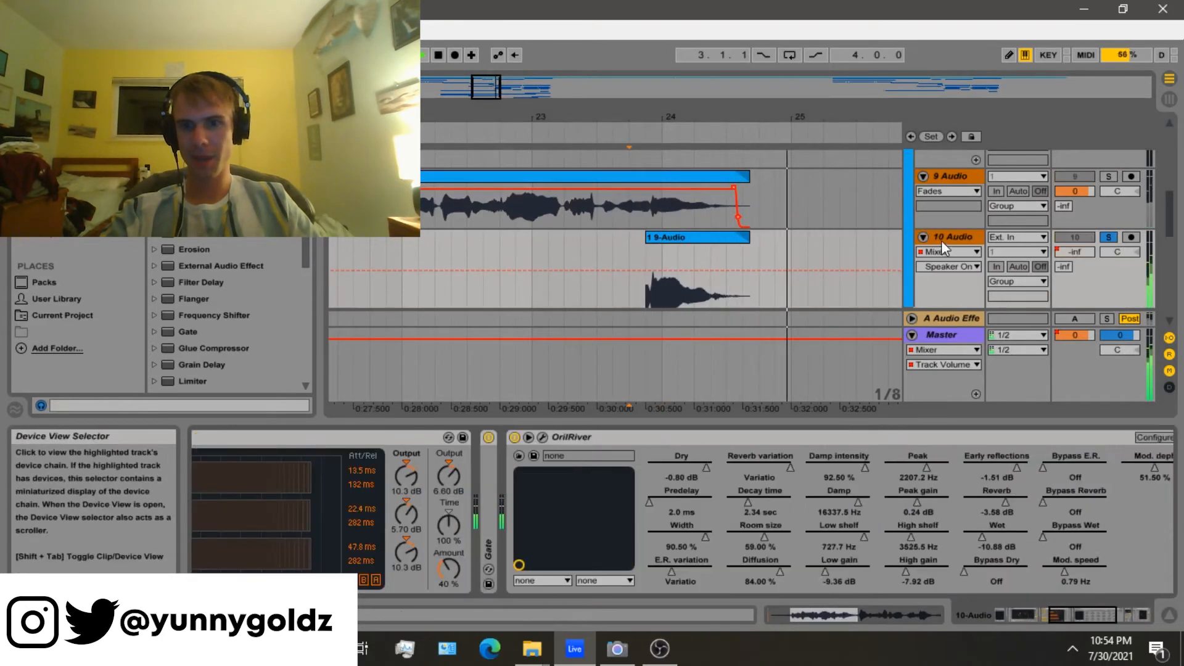
# Show the Mixer's track volume automation on 10 Audio and select the range from before bar 24 to bar 25
pyautogui.click(941, 252)
pyautogui.click(946, 287)
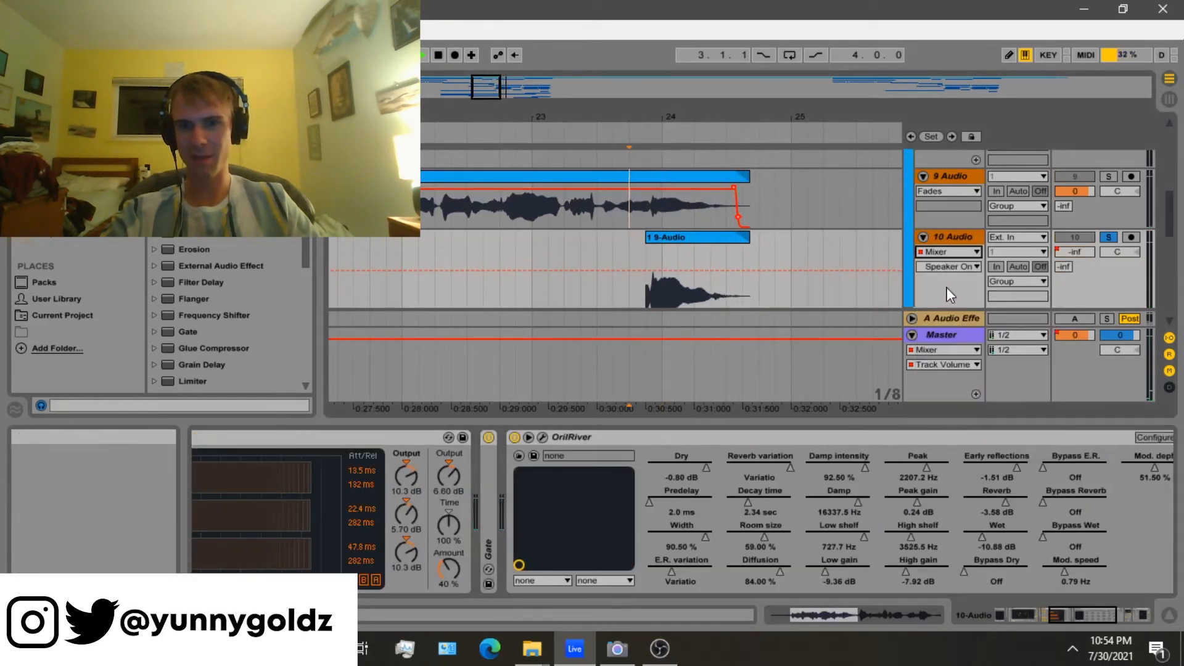
pyautogui.click(945, 267)
pyautogui.click(948, 309)
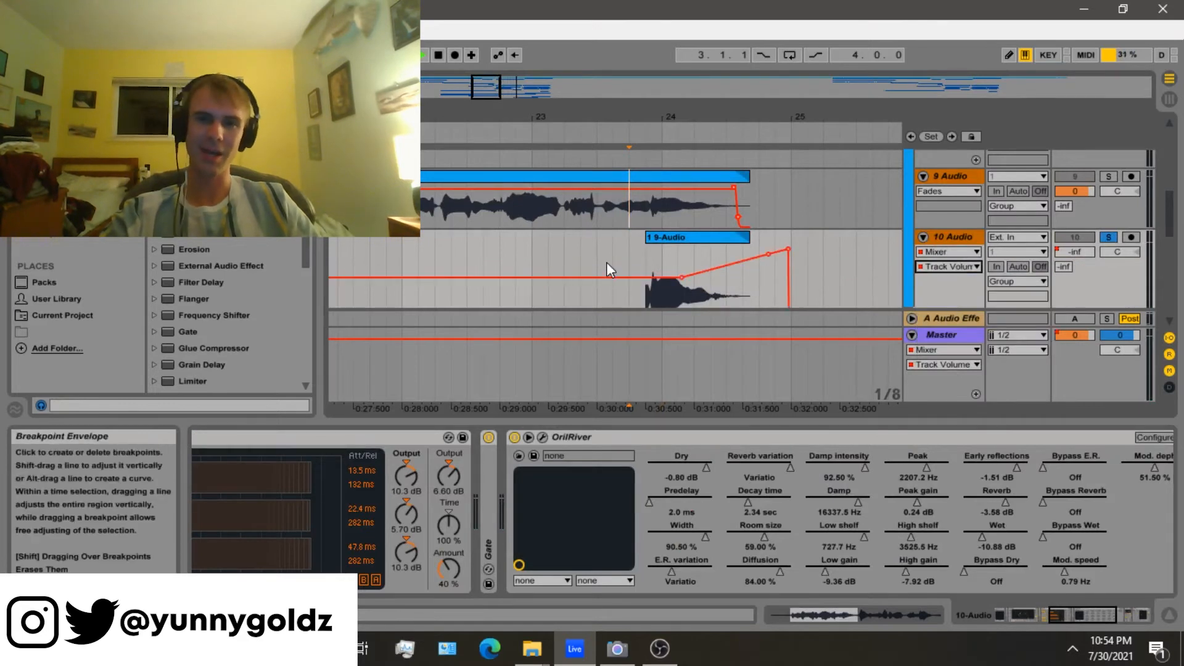
pyautogui.moveTo(606, 261); pyautogui.dragTo(778, 246)
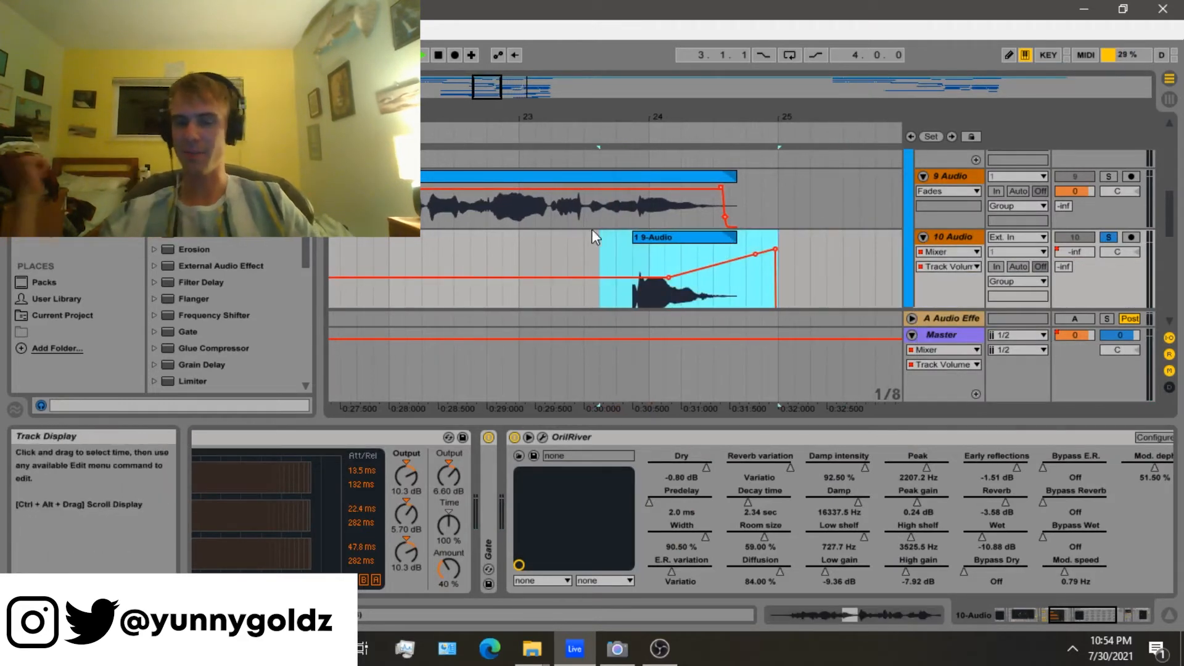
# Unsolo 10 Audio and play the full mix from just before bar 24
pyautogui.click(1112, 235)
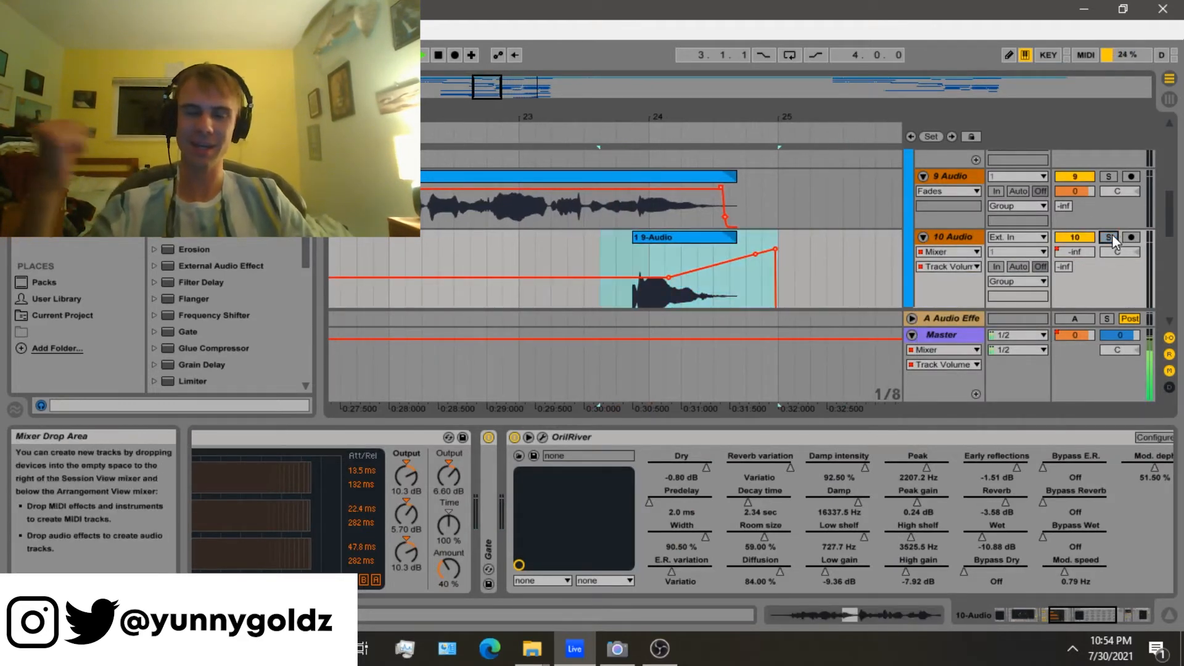
pyautogui.click(601, 250)
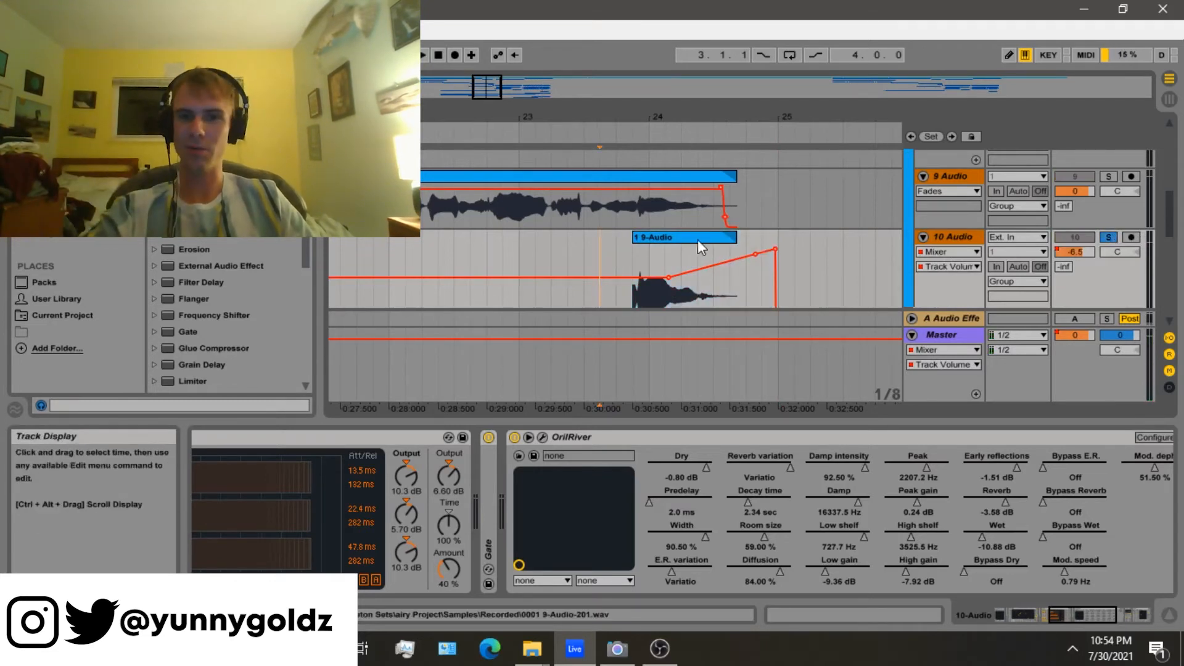
pyautogui.click(1112, 233)
pyautogui.press('space')
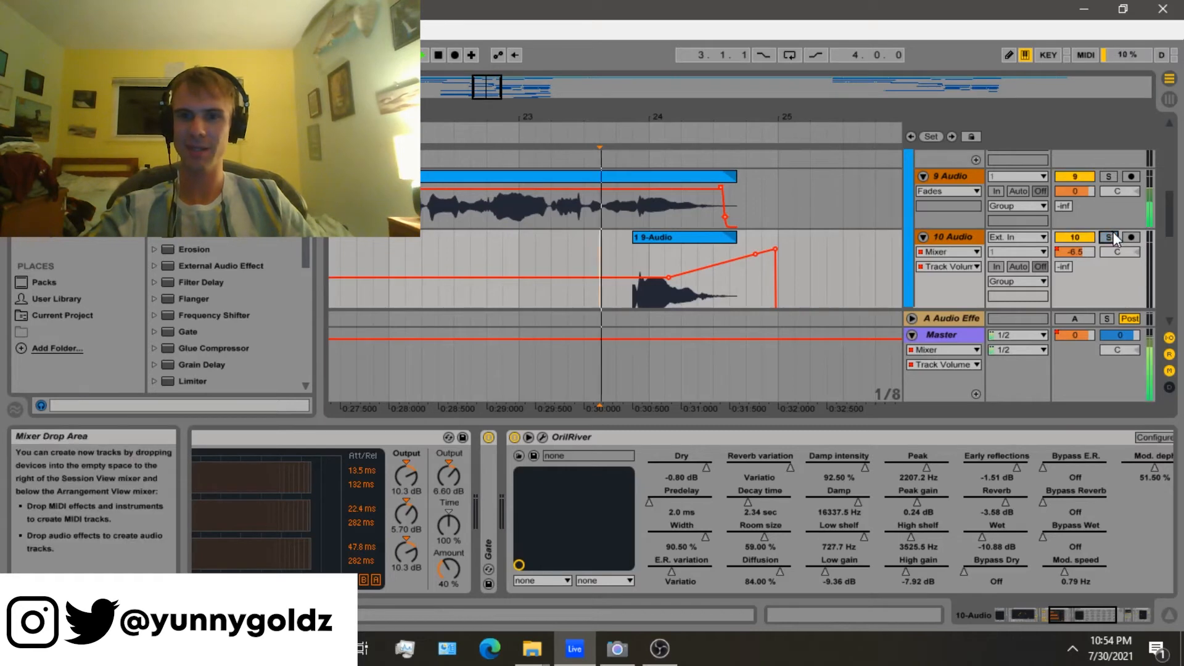
pyautogui.press('space')
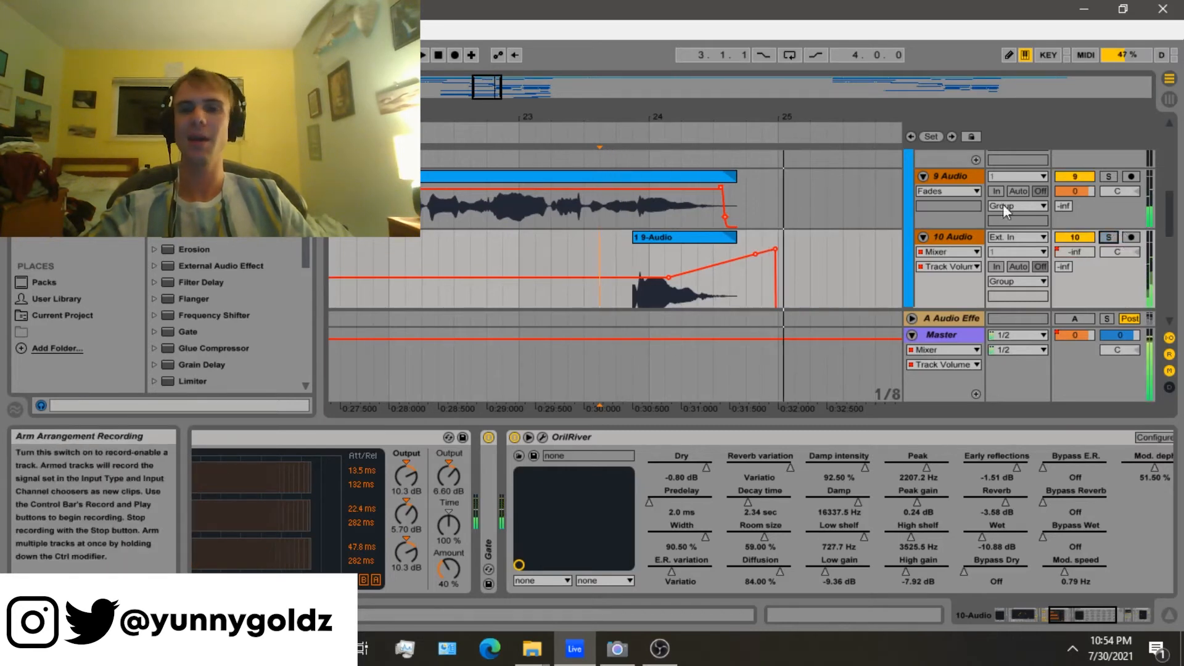
pyautogui.moveTo(1093, 618); pyautogui.dragTo(949, 587)
pyautogui.click(956, 253)
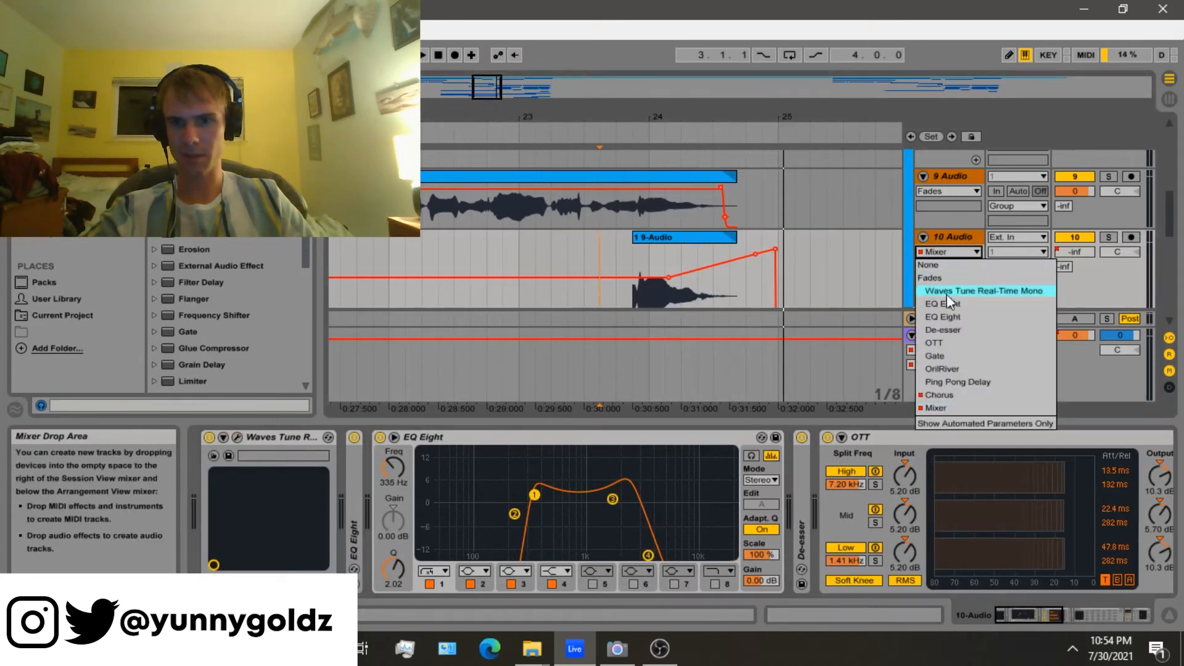
pyautogui.click(931, 401)
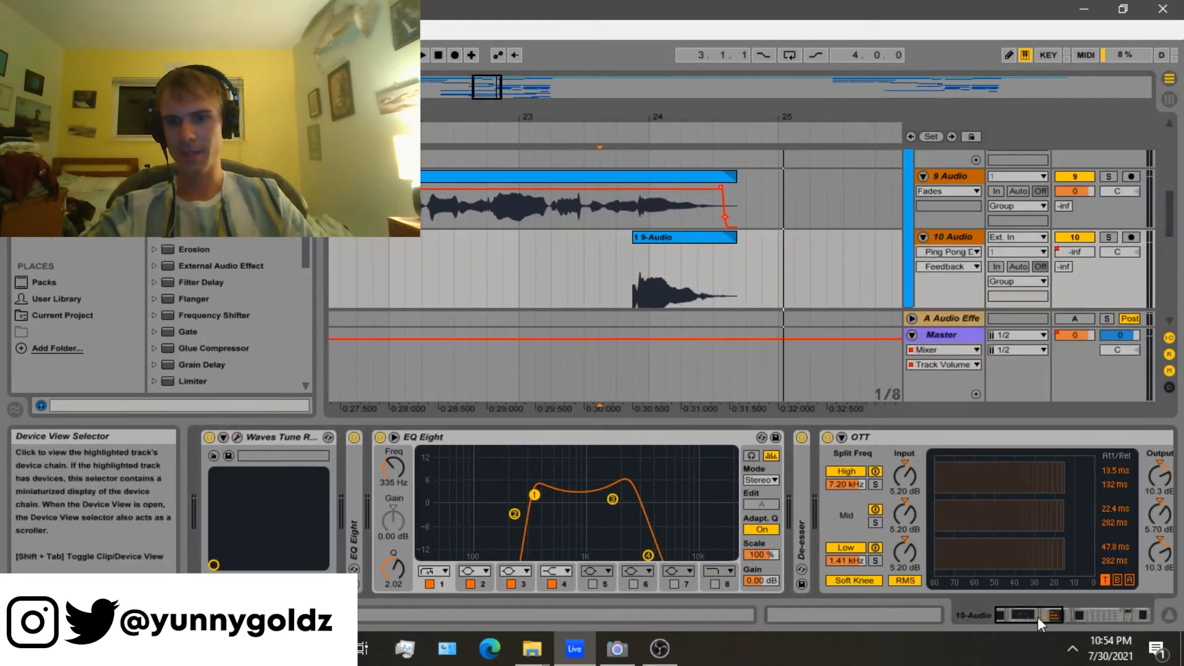
# Select the effects on 10 Audio through the Chorus and delete them
pyautogui.moveTo(1037, 617); pyautogui.dragTo(1143, 532)
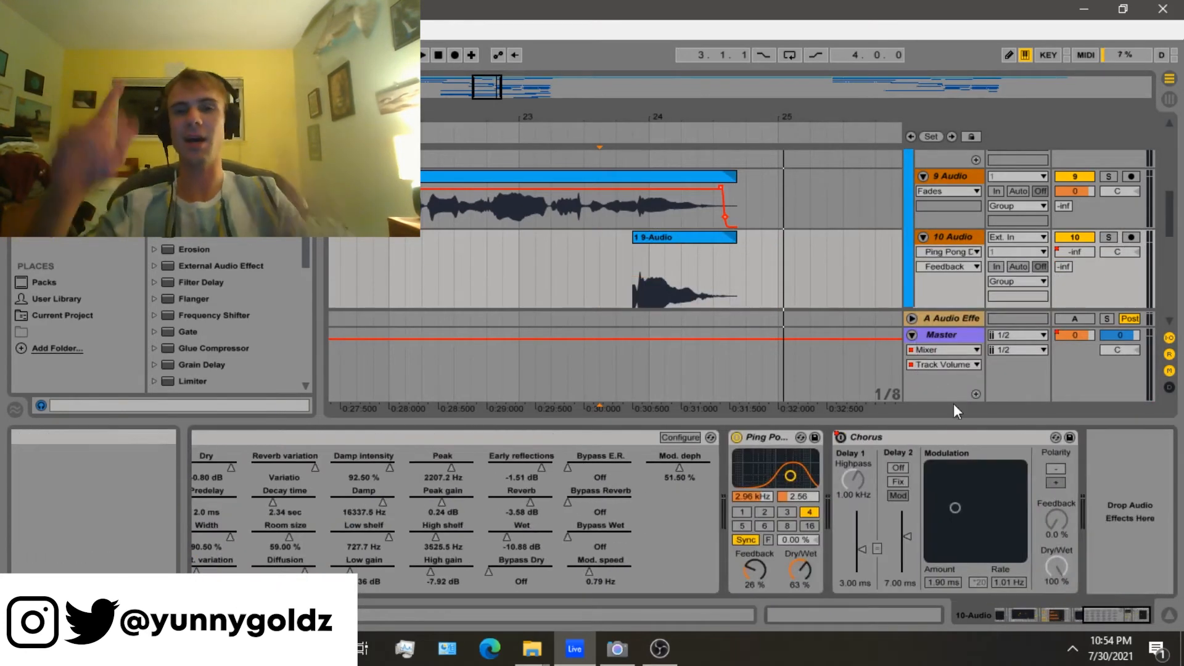
pyautogui.keyDown('shift'); pyautogui.click(906, 443); pyautogui.keyUp('shift')
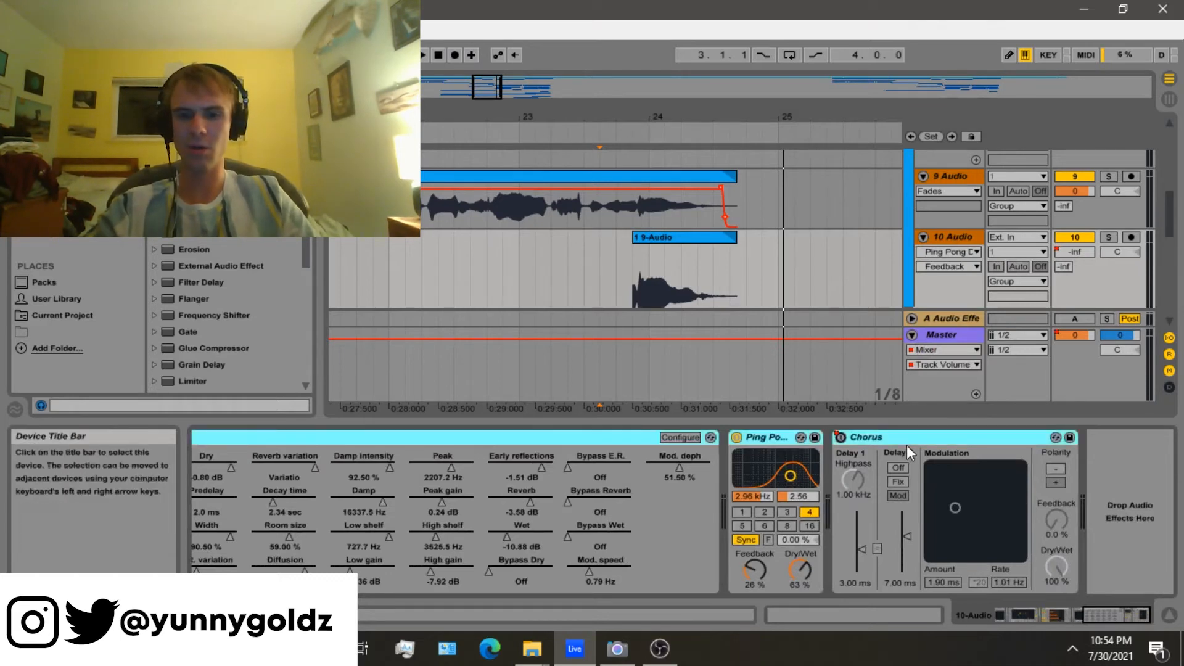
pyautogui.press('Delete')
# Examine the clips on 9 Audio and 10 Audio between bars 21 and 25
pyautogui.click(573, 269)
pyautogui.press('-')
pyautogui.press('-')
pyautogui.press('-')
pyautogui.press('-')
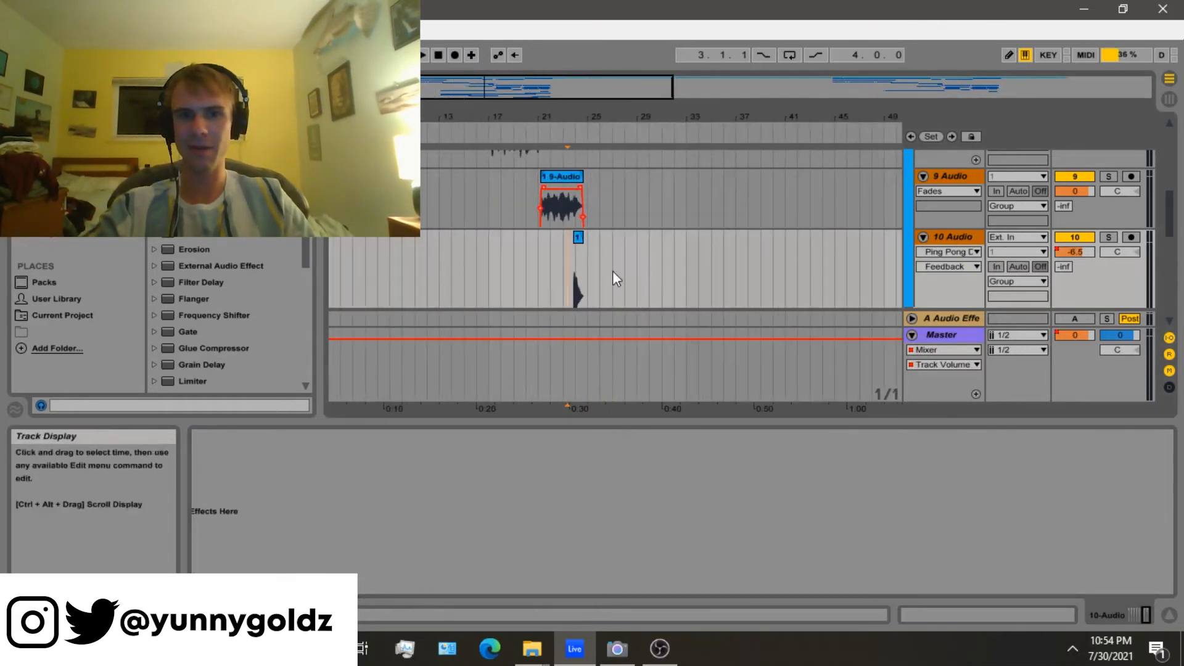
pyautogui.click(553, 247)
pyautogui.press('+')
pyautogui.press('+')
pyautogui.press('+')
pyautogui.press('+')
pyautogui.click(507, 251)
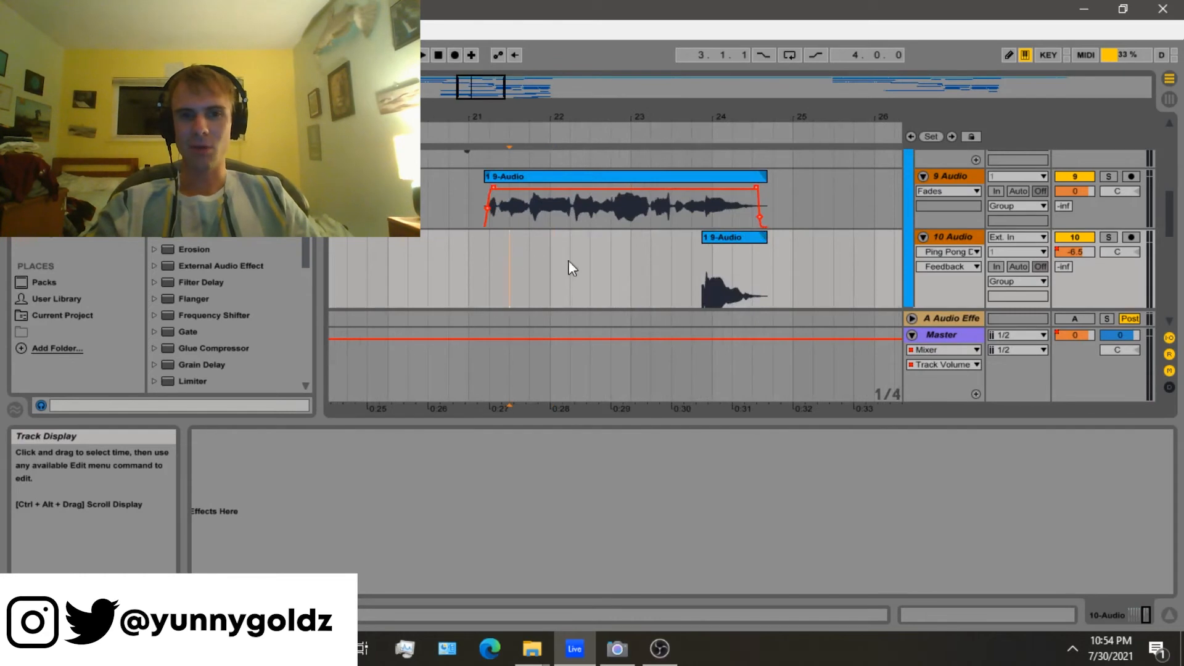
# Examine the clip starts and fades on 11 Audio before bar 25 and show that track's device chain
pyautogui.press('-')
pyautogui.press('-')
pyautogui.scroll(-3, 558, 254)
pyautogui.scroll(-3, 956, 217)
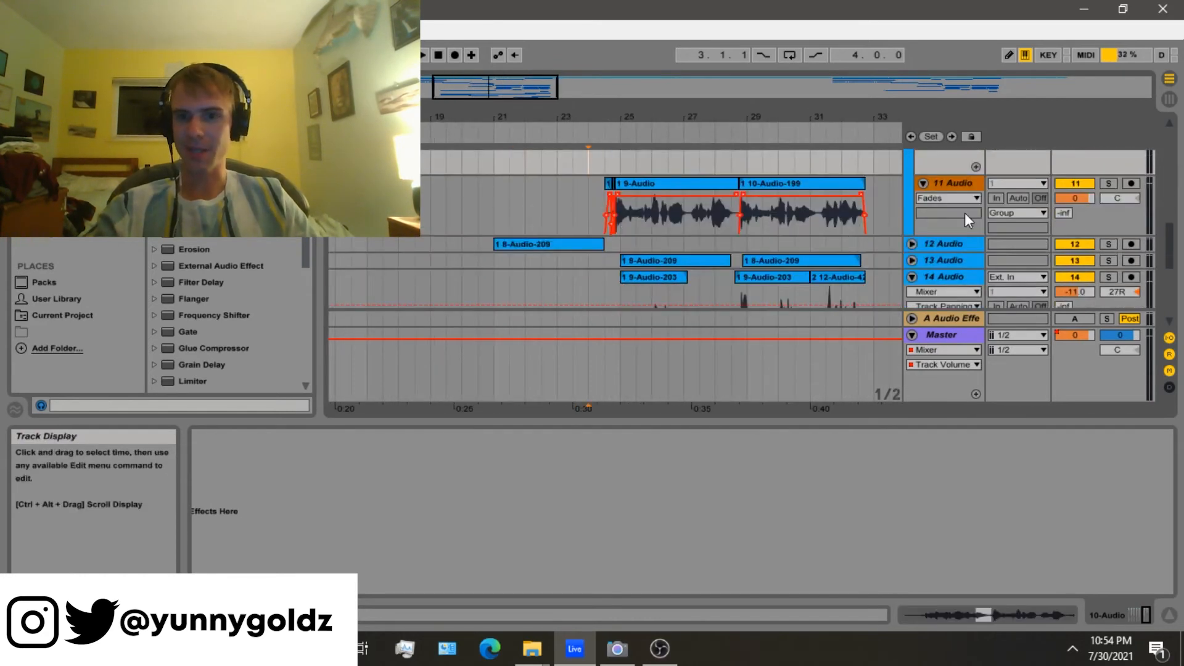
pyautogui.scroll(-1, 554, 246)
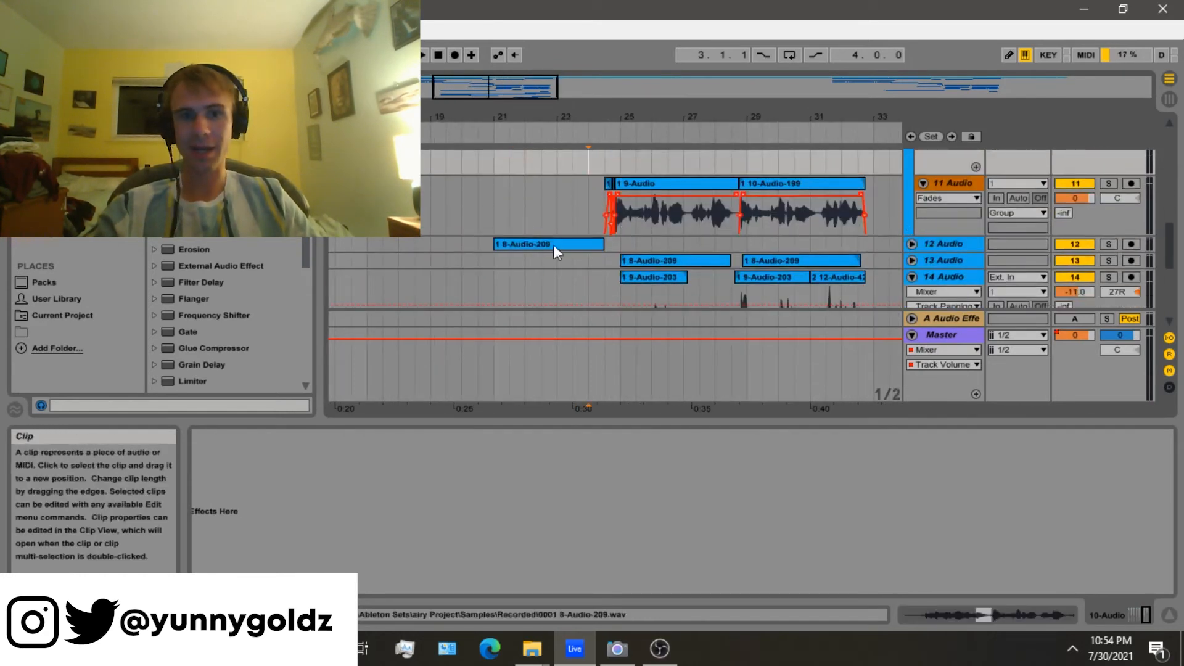
pyautogui.click(613, 235)
pyautogui.press('+')
pyautogui.press('+')
pyautogui.press('+')
pyautogui.press('+')
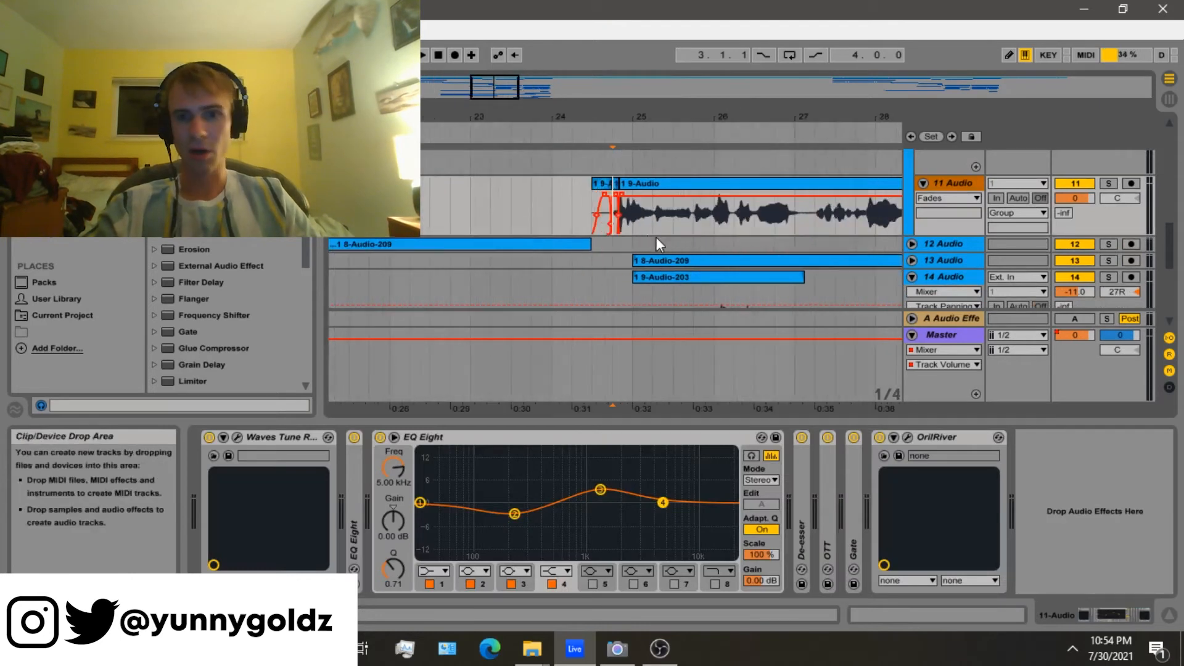
# Unfold 13 Audio, then solo 11 Audio and play it from just before bar 25 through bar 30
pyautogui.scroll(-1, 740, 239)
pyautogui.click(911, 226)
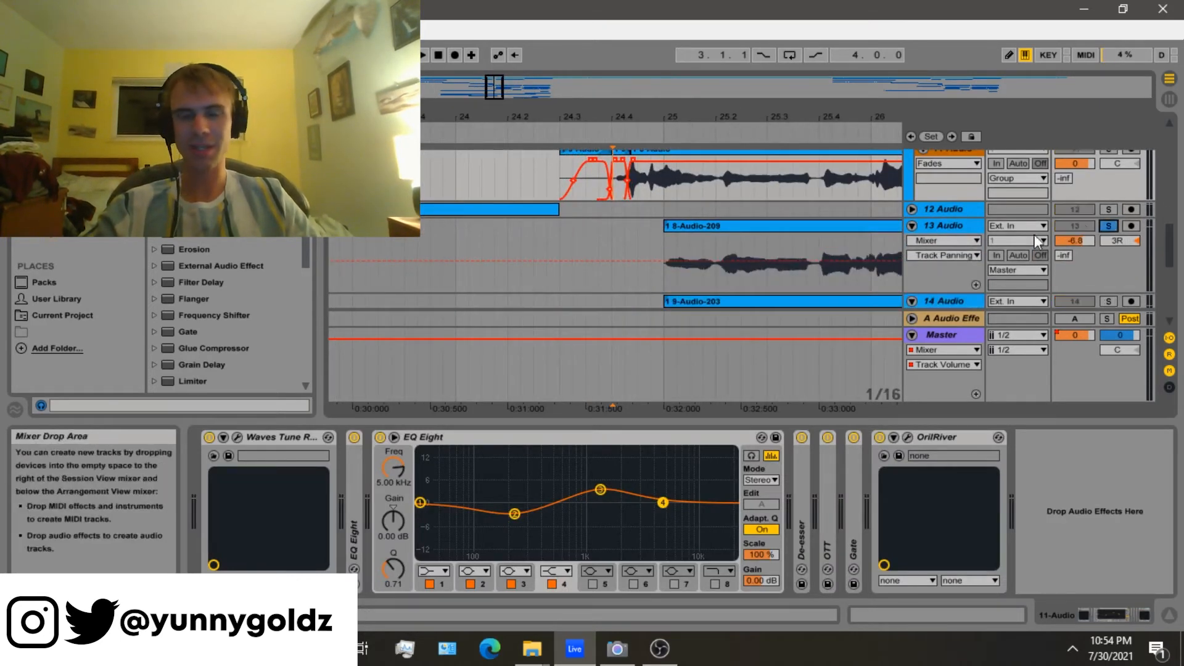
pyautogui.scroll(1, 1048, 216)
pyautogui.click(1108, 201)
pyautogui.click(631, 180)
pyautogui.press('space')
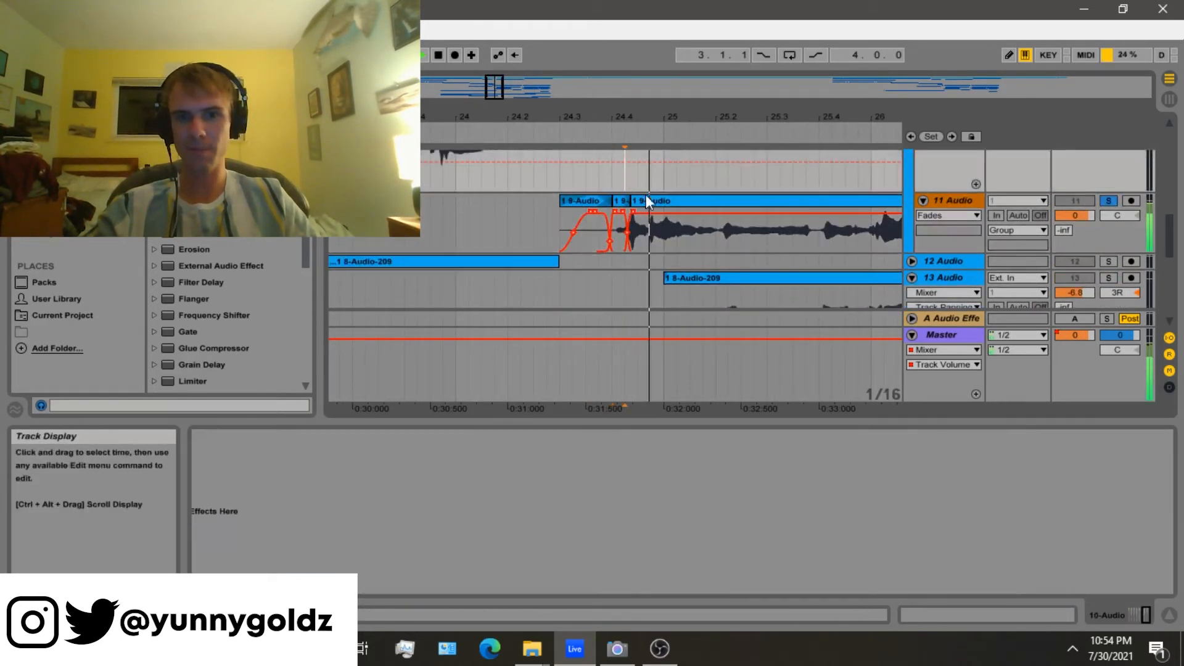
pyautogui.press('-')
pyautogui.press('-')
pyautogui.press('-')
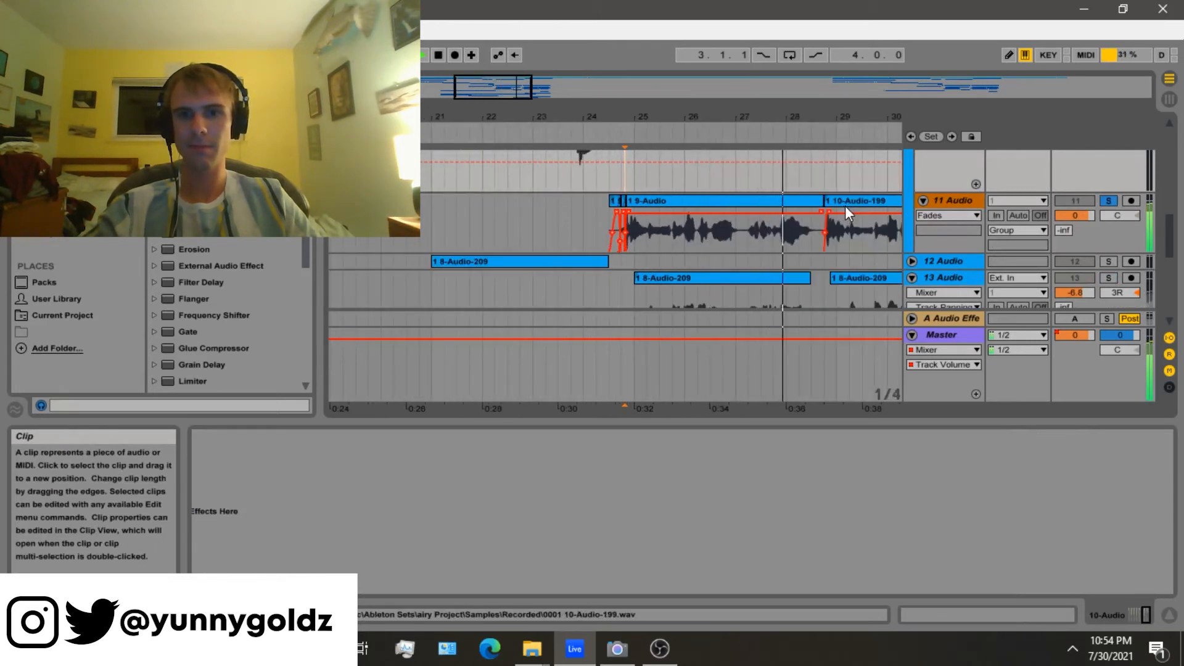
pyautogui.moveTo(824, 109); pyautogui.dragTo(753, 120)
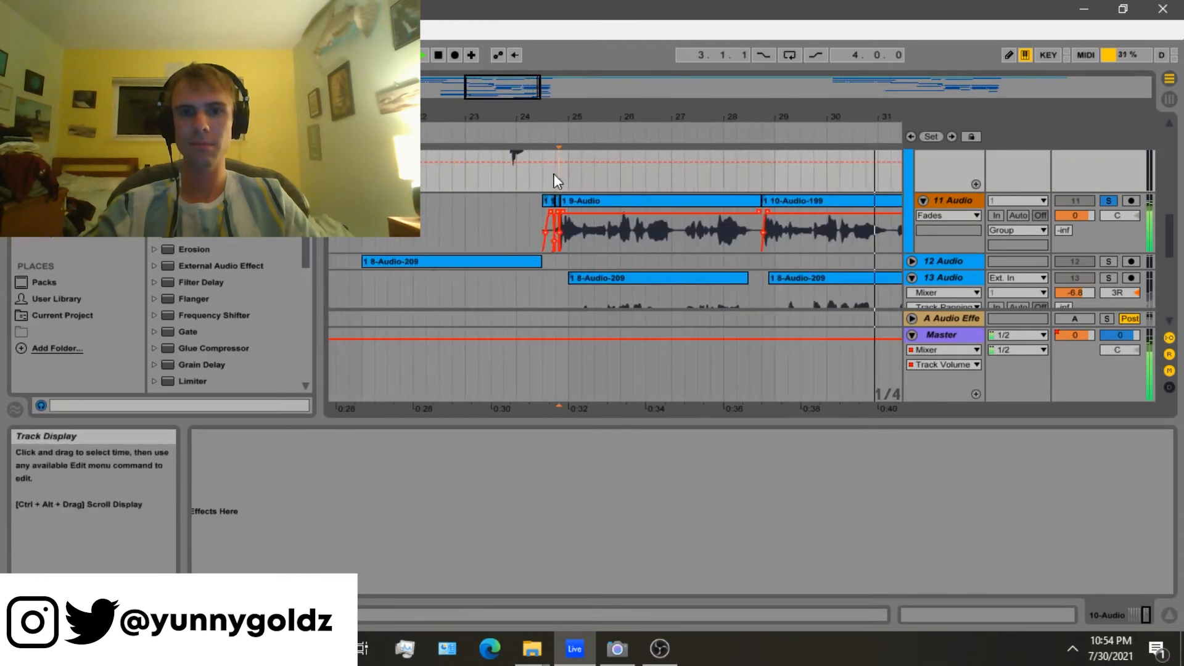
# Solo 13 Audio together with 11 Audio and play both layers from bar 25
pyautogui.press('space')
pyautogui.scroll(-2, 1028, 287)
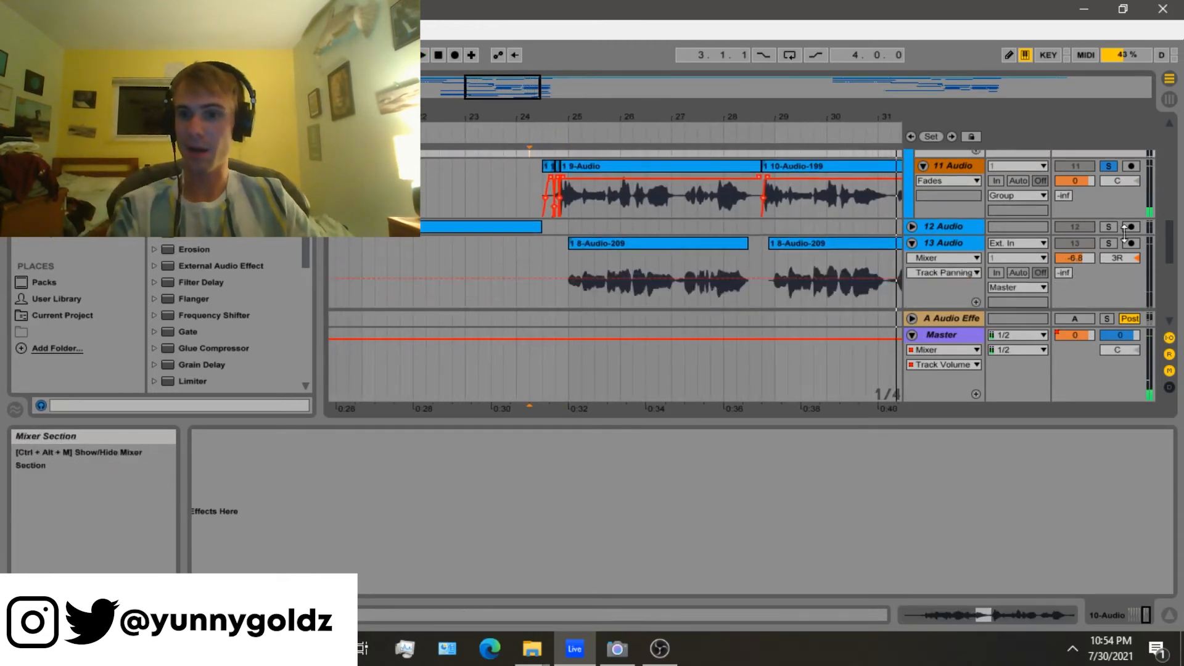
pyautogui.click(1106, 241)
pyautogui.click(1113, 165)
pyautogui.click(1113, 243)
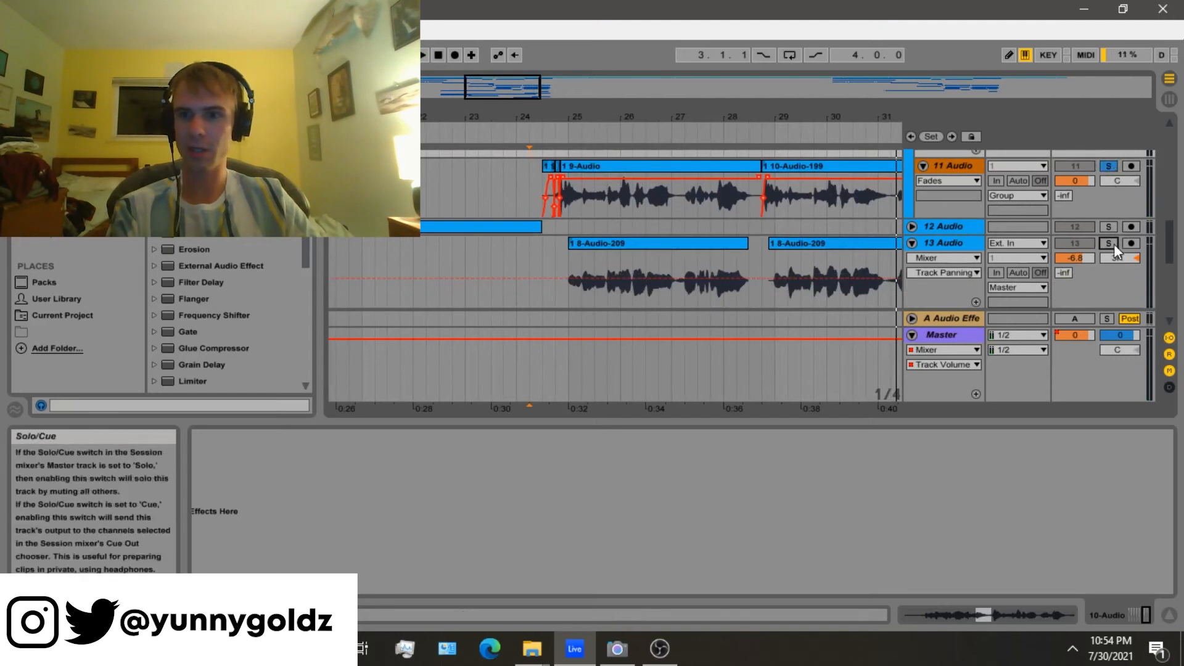
pyautogui.click(572, 274)
pyautogui.press('space')
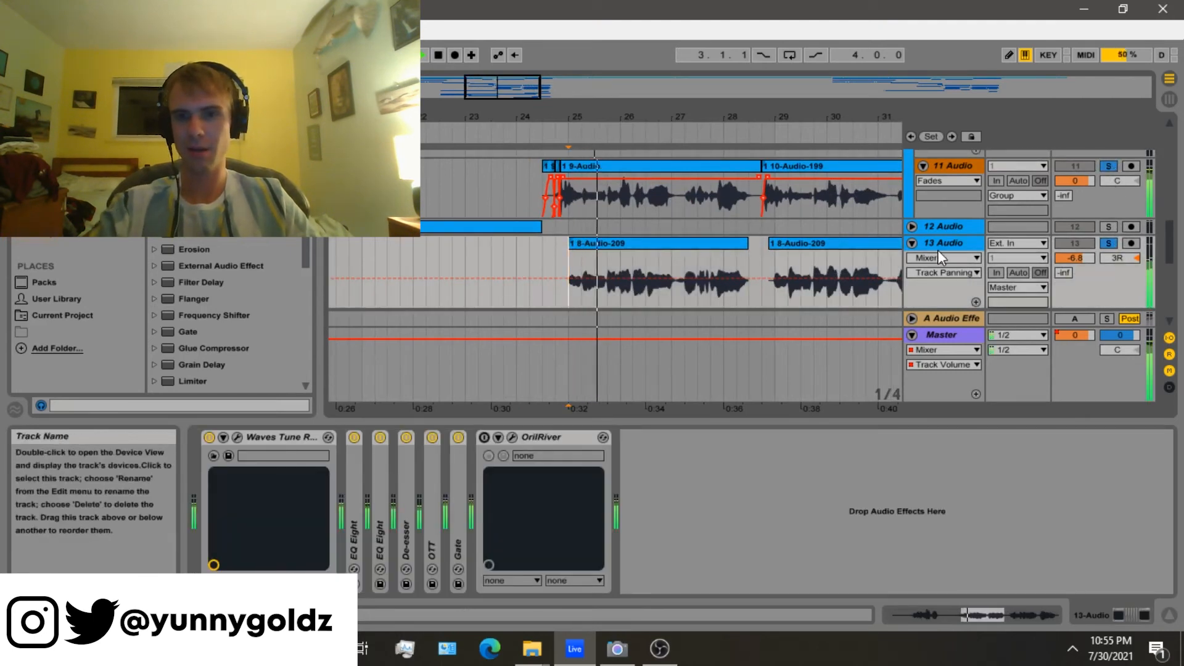
pyautogui.scroll(-3, 937, 250)
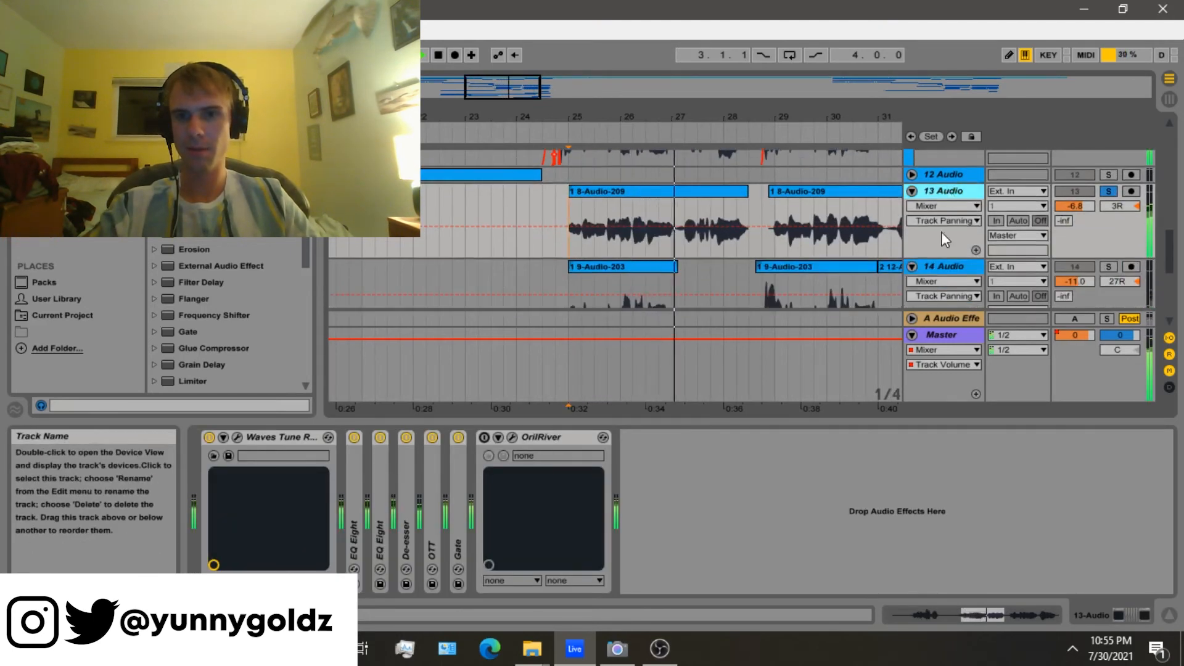
pyautogui.scroll(-1, 1105, 261)
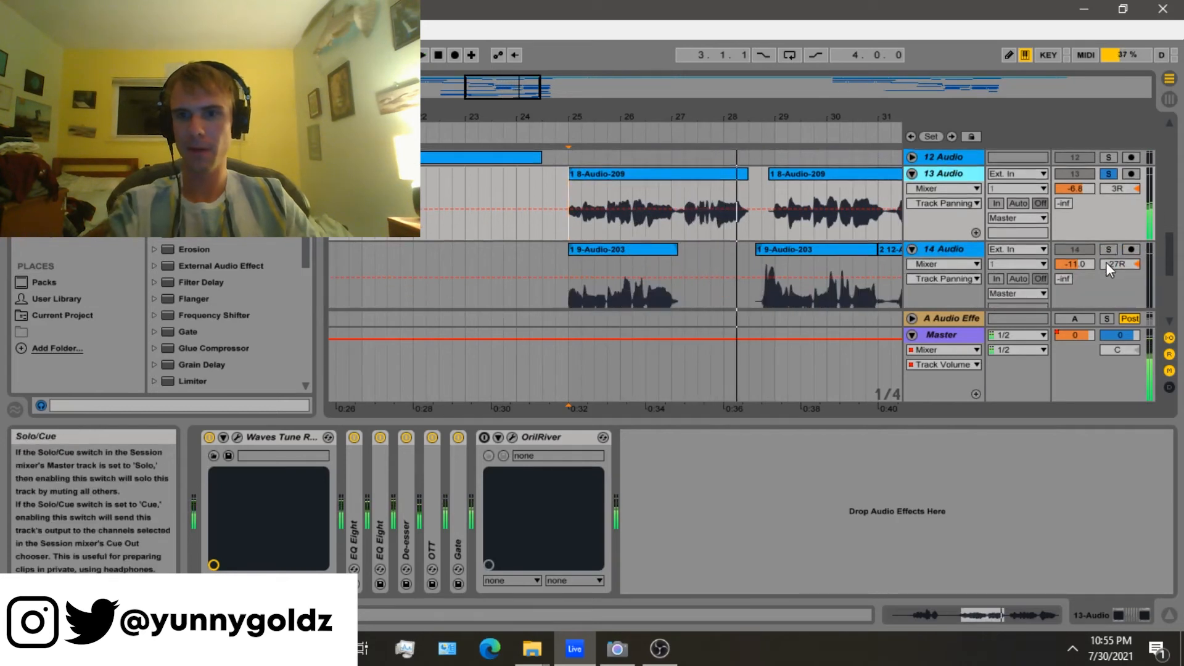
# Solo 14 Audio and audition it from bar 25, then unfold 15 Audio and switch the solo to it
pyautogui.click(1109, 249)
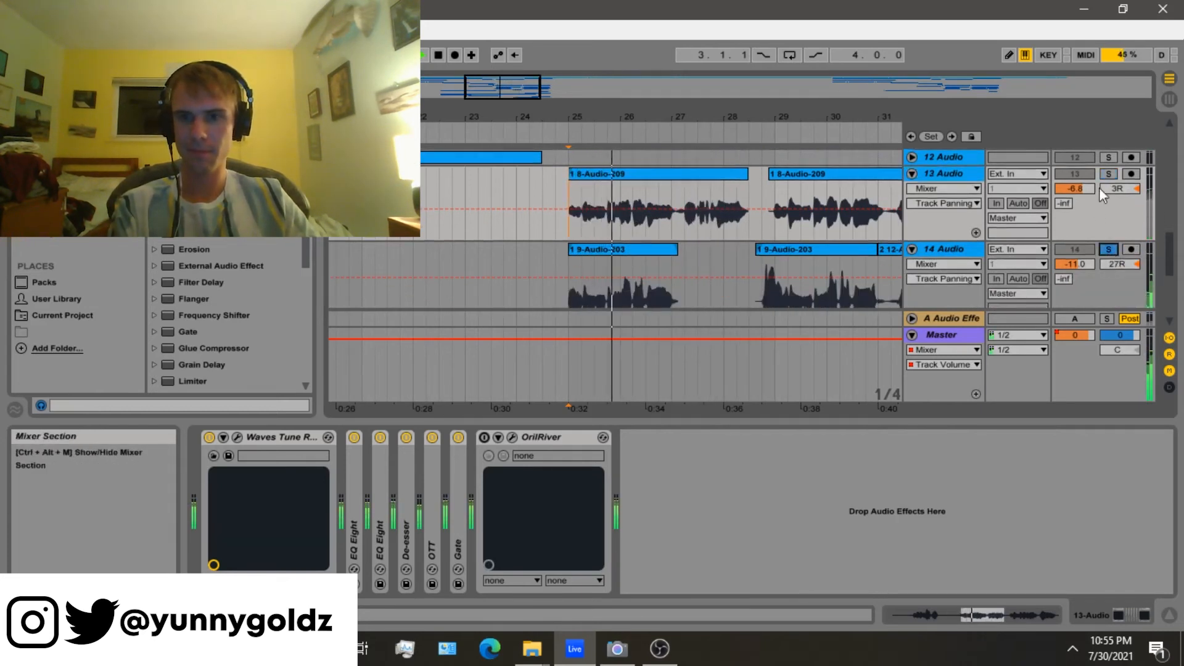
pyautogui.scroll(-5, 1101, 172)
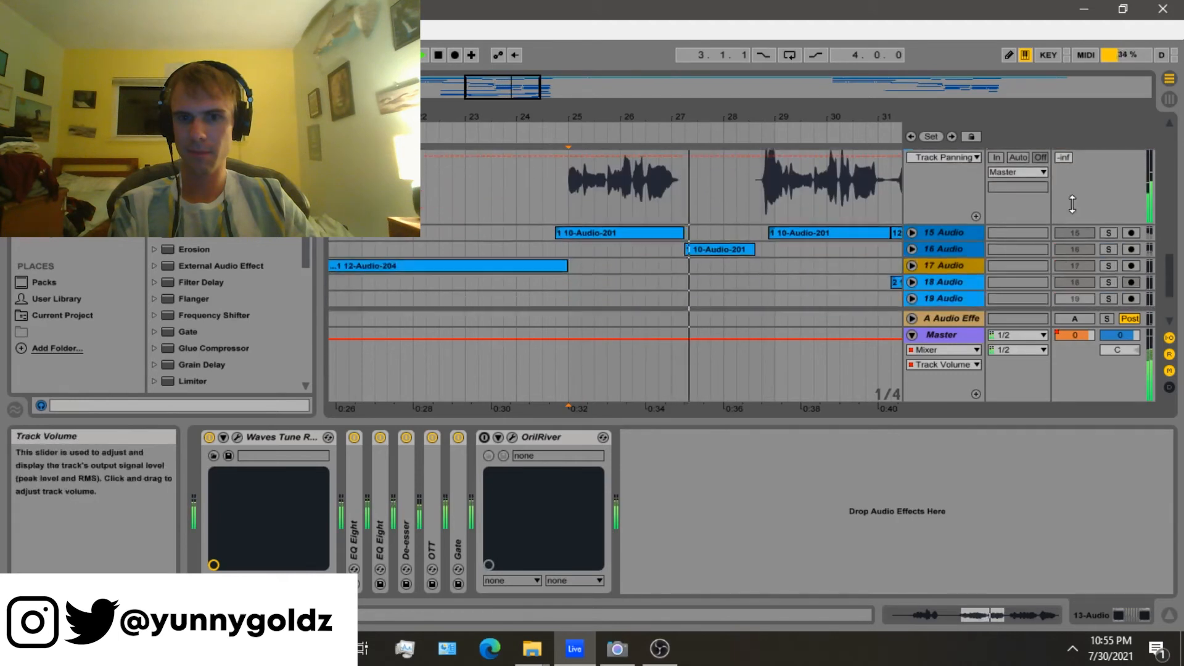
pyautogui.click(927, 233)
pyautogui.click(1108, 234)
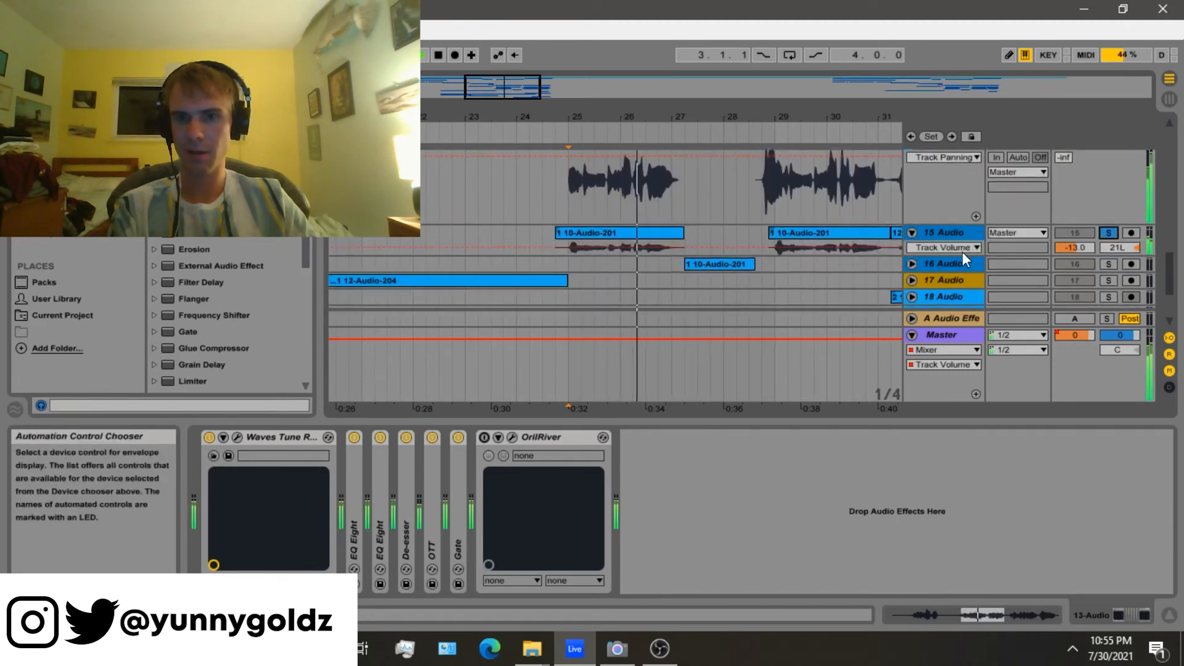
# Enlarge the 15 Audio lane and play its soloed layer from just before bar 29 through bar 32
pyautogui.moveTo(963, 255); pyautogui.dragTo(967, 285)
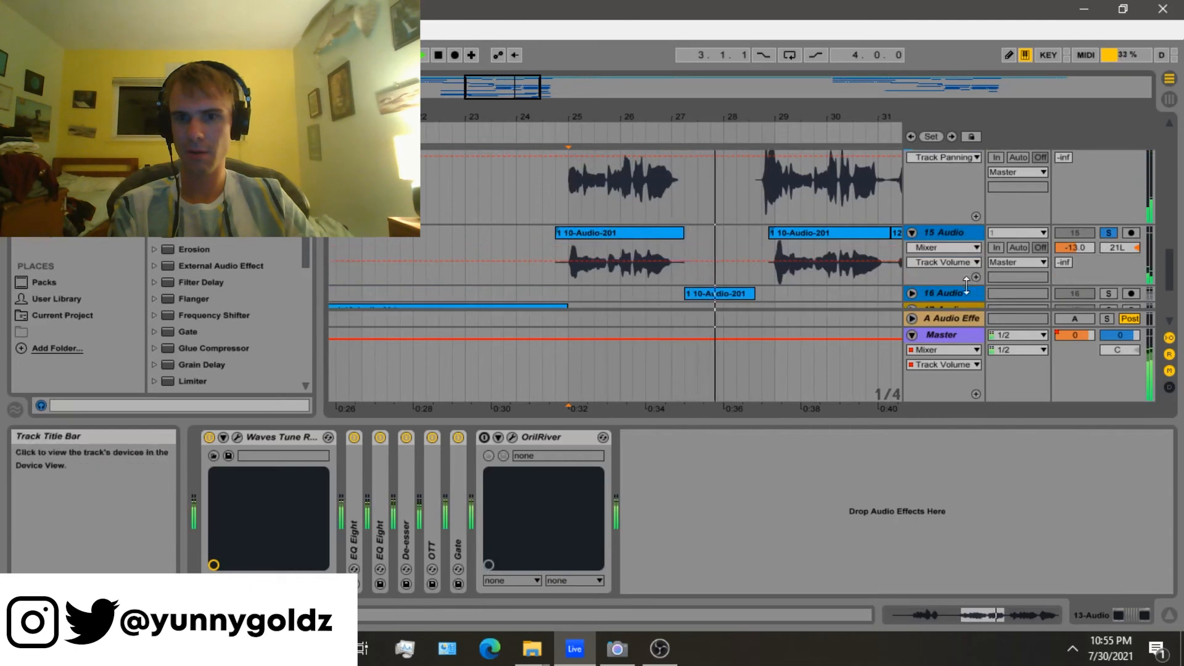
pyautogui.moveTo(966, 285); pyautogui.dragTo(967, 311)
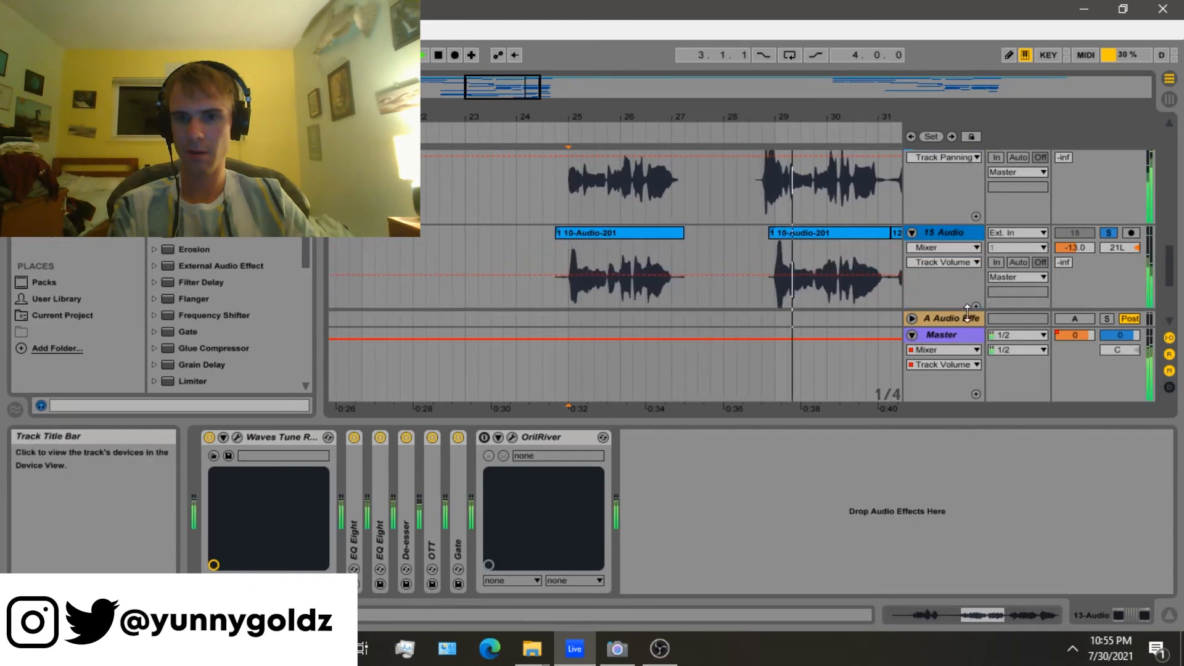
pyautogui.click(763, 259)
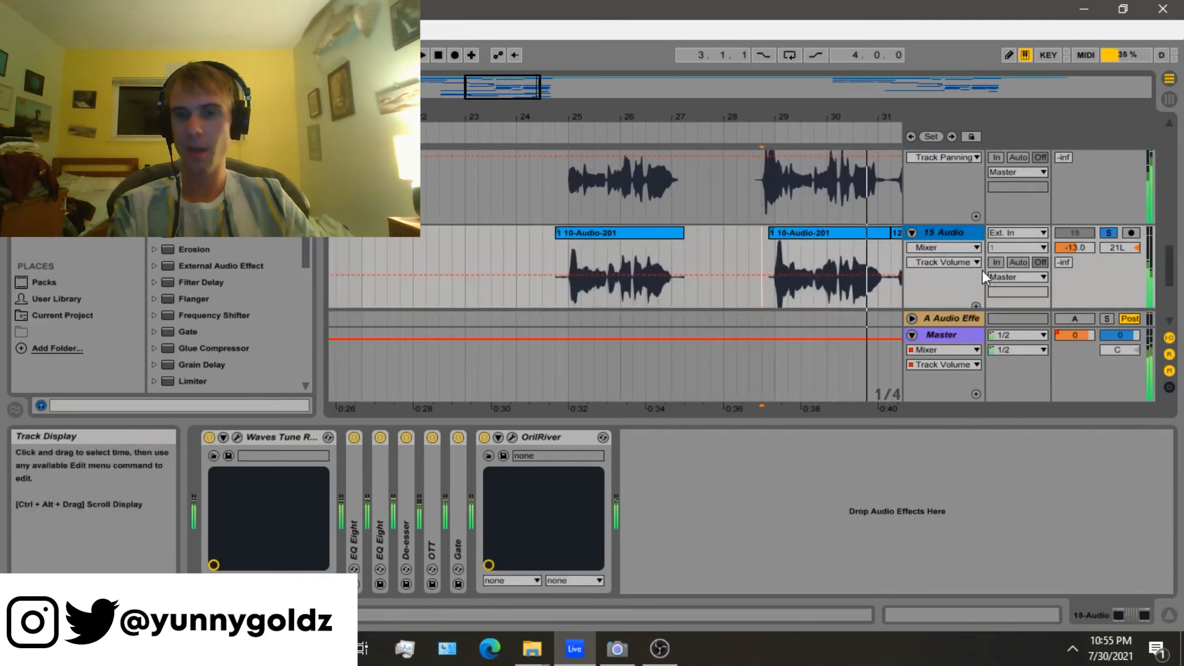
pyautogui.press('space')
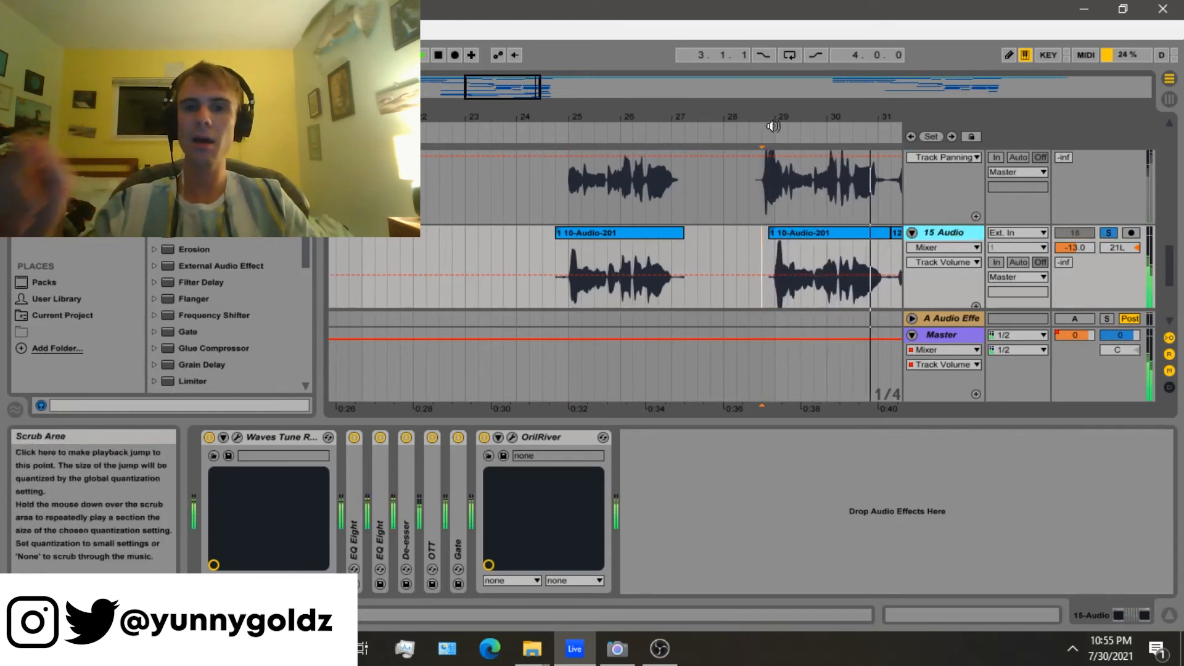
pyautogui.moveTo(782, 117); pyautogui.dragTo(625, 118)
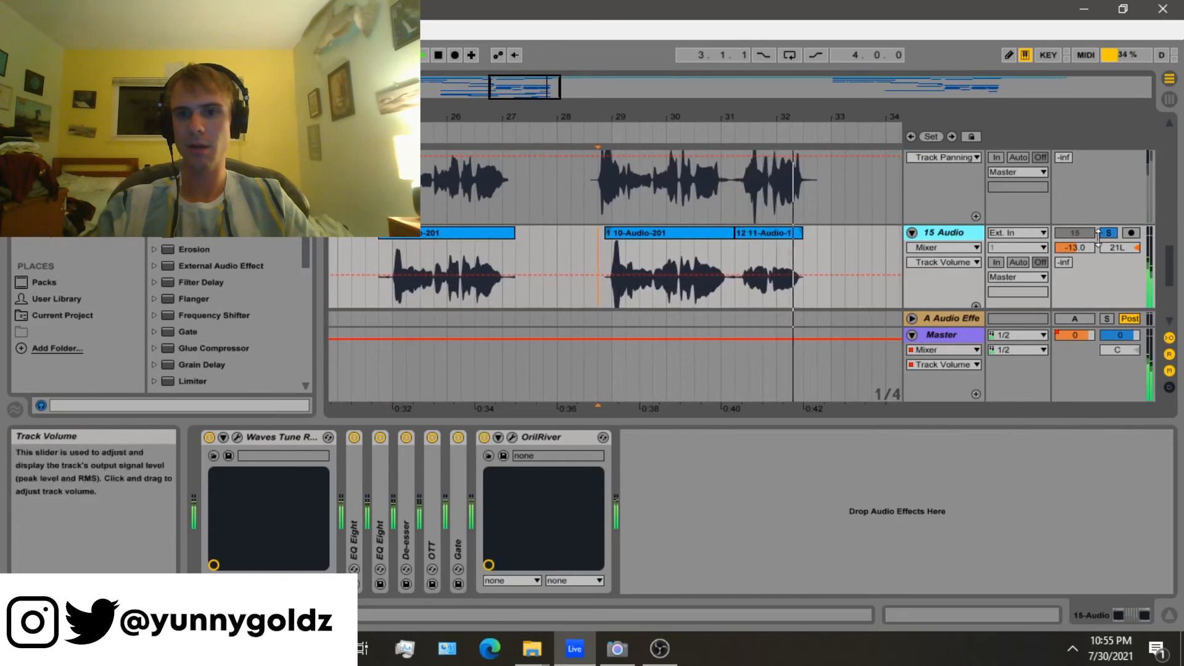
# Unsolo 15 Audio, play the full mix from just before bar 29, and fold 15, 14 and 13 Audio
pyautogui.press('Left')
pyautogui.press('Up')
pyautogui.scroll(1, 896, 216)
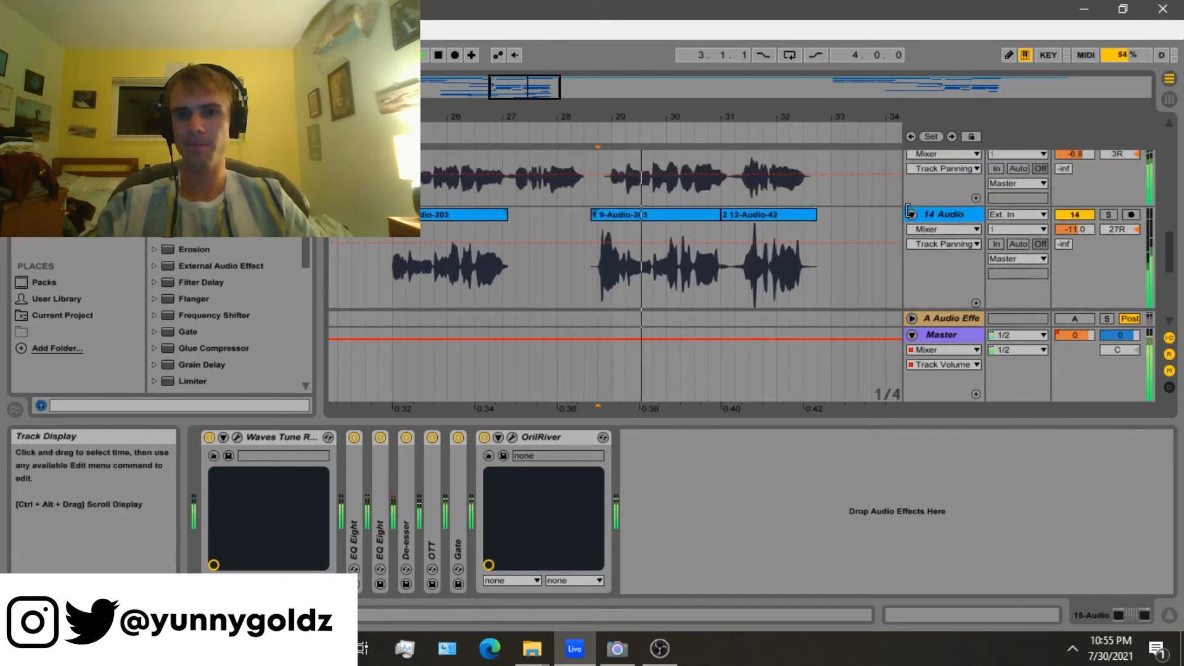
pyautogui.click(911, 214)
pyautogui.click(909, 229)
pyautogui.scroll(3, 909, 229)
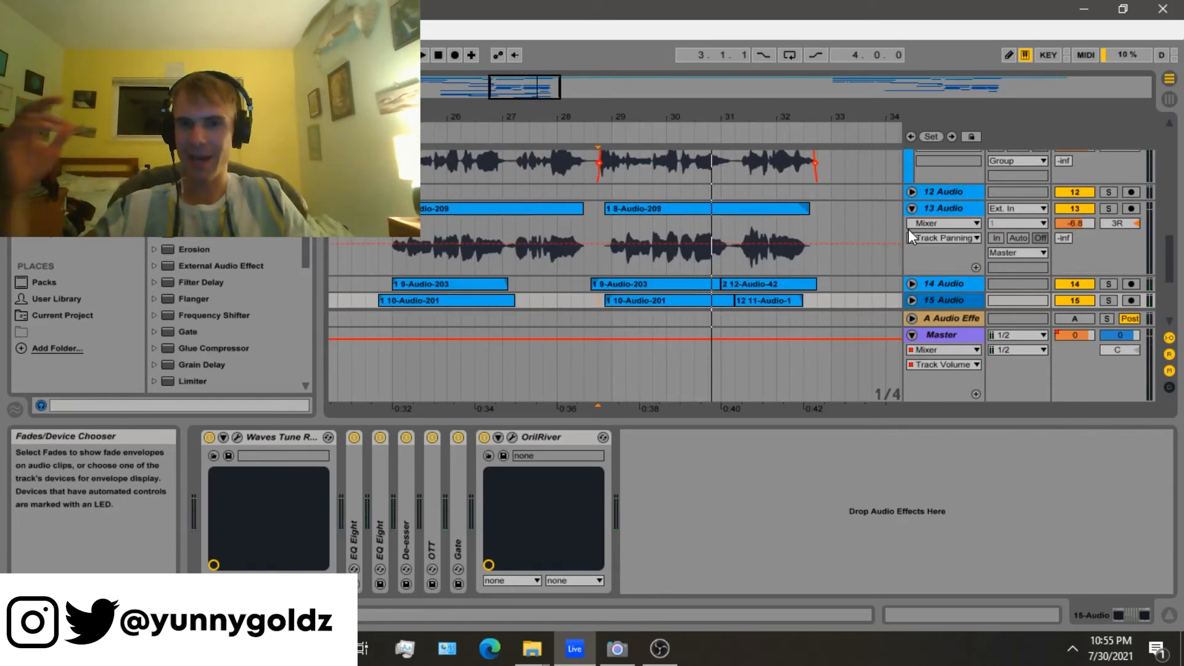
pyautogui.click(912, 209)
# Play the full mix from just before the 16 Audio clip near bar 27
pyautogui.click(617, 192)
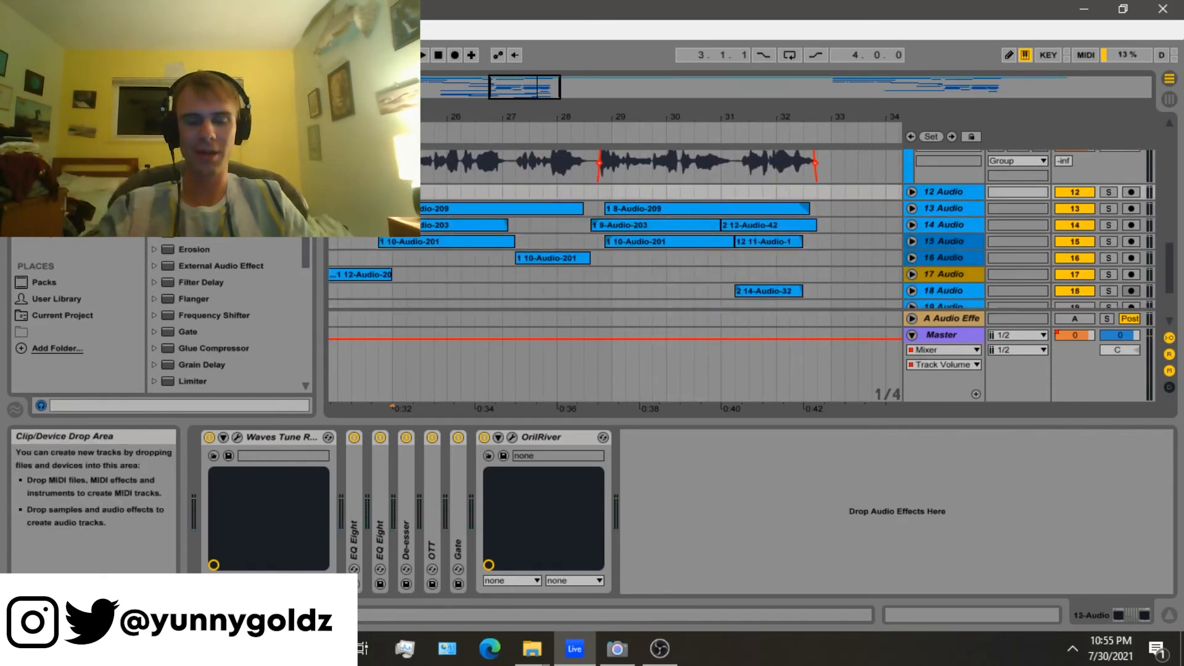
pyautogui.press('-')
pyautogui.press('-')
pyautogui.press('Down')
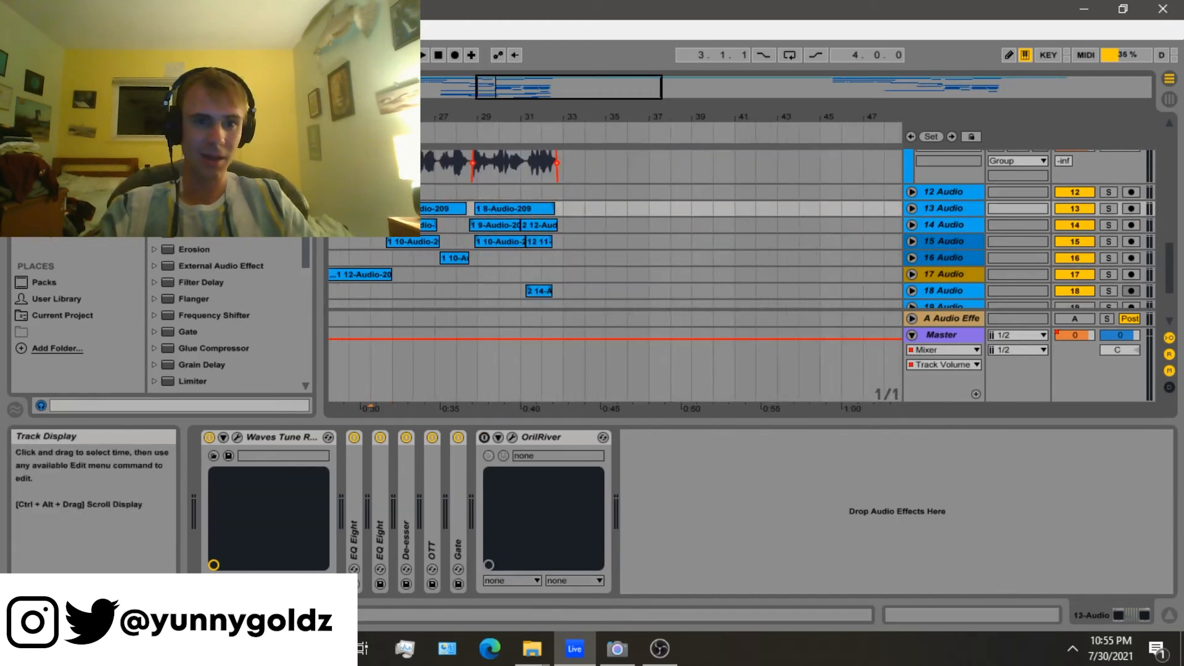
pyautogui.click(466, 264)
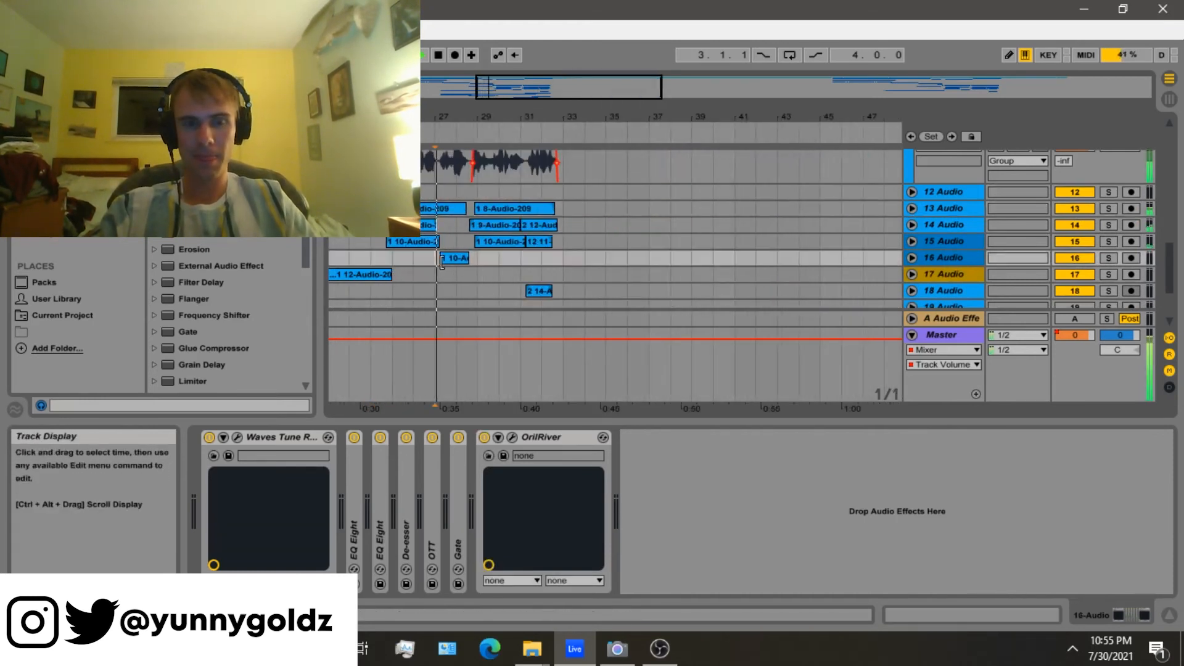
pyautogui.press('space')
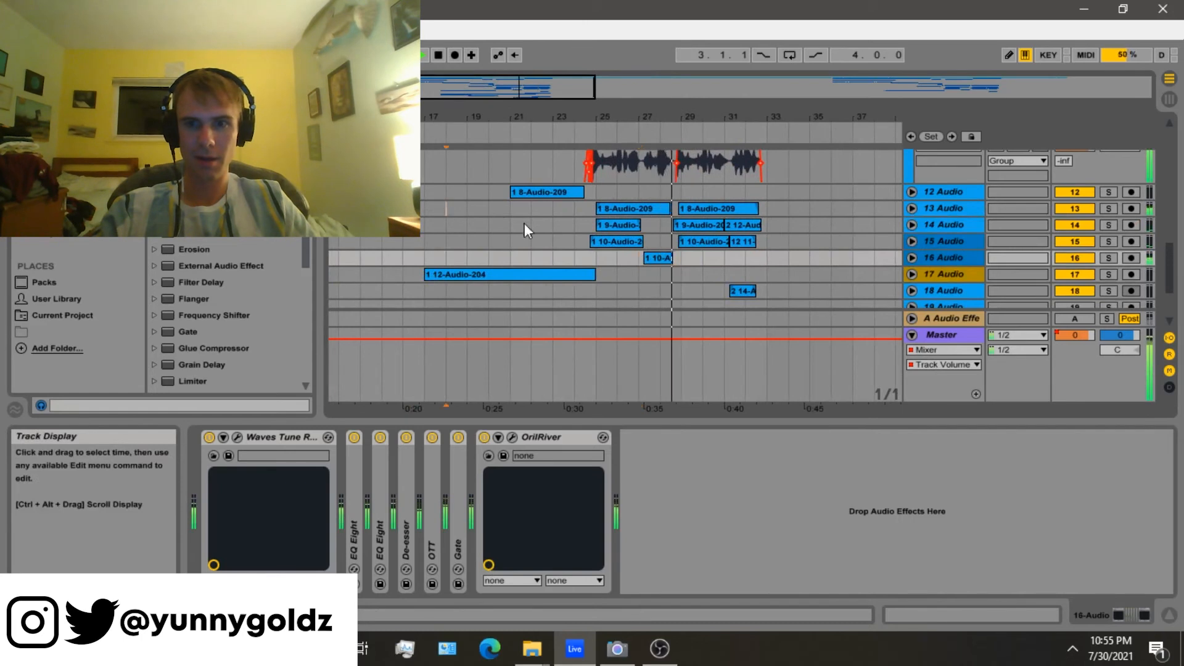
# Unfold 18 Audio, show its device chain, play its short clip near bar 31 in the mix, and fold it
pyautogui.click(911, 290)
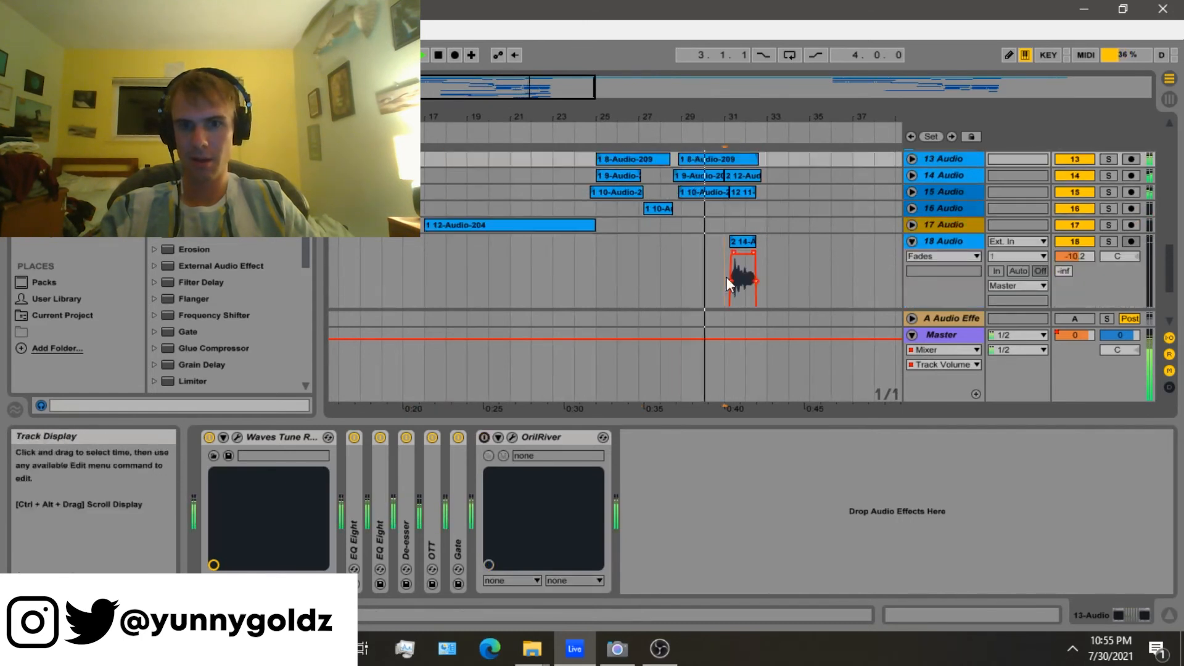
pyautogui.click(727, 277)
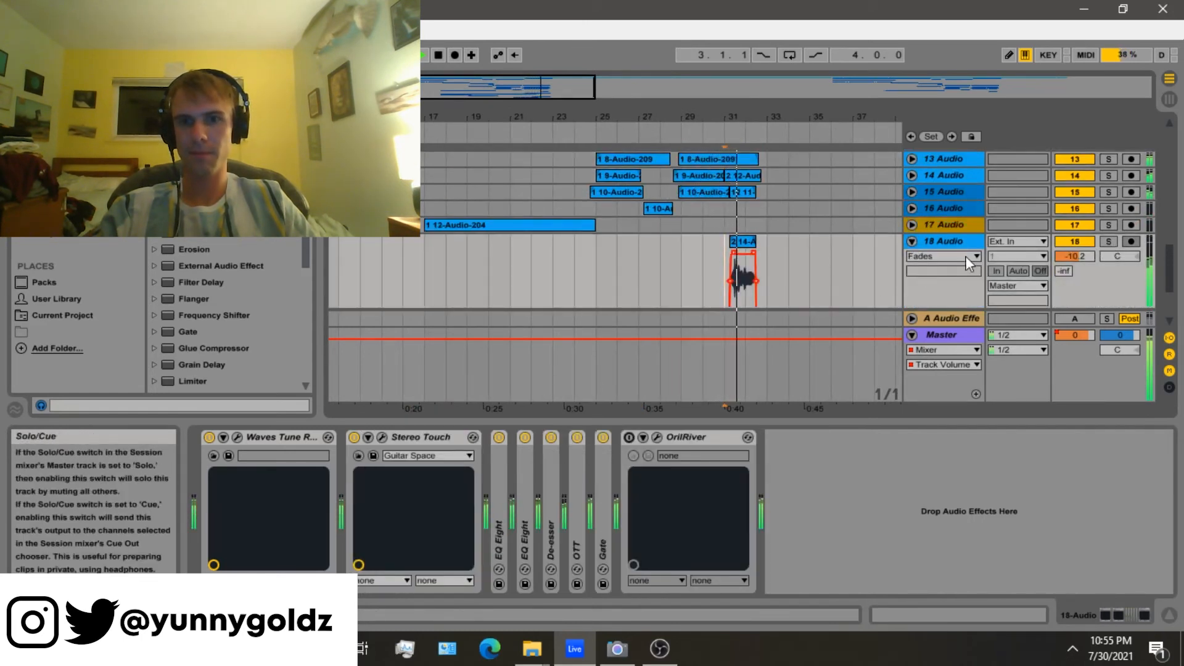
pyautogui.click(911, 244)
# Unfold 17 Audio, solo it and play its clip from the start at bar 17
pyautogui.click(431, 196)
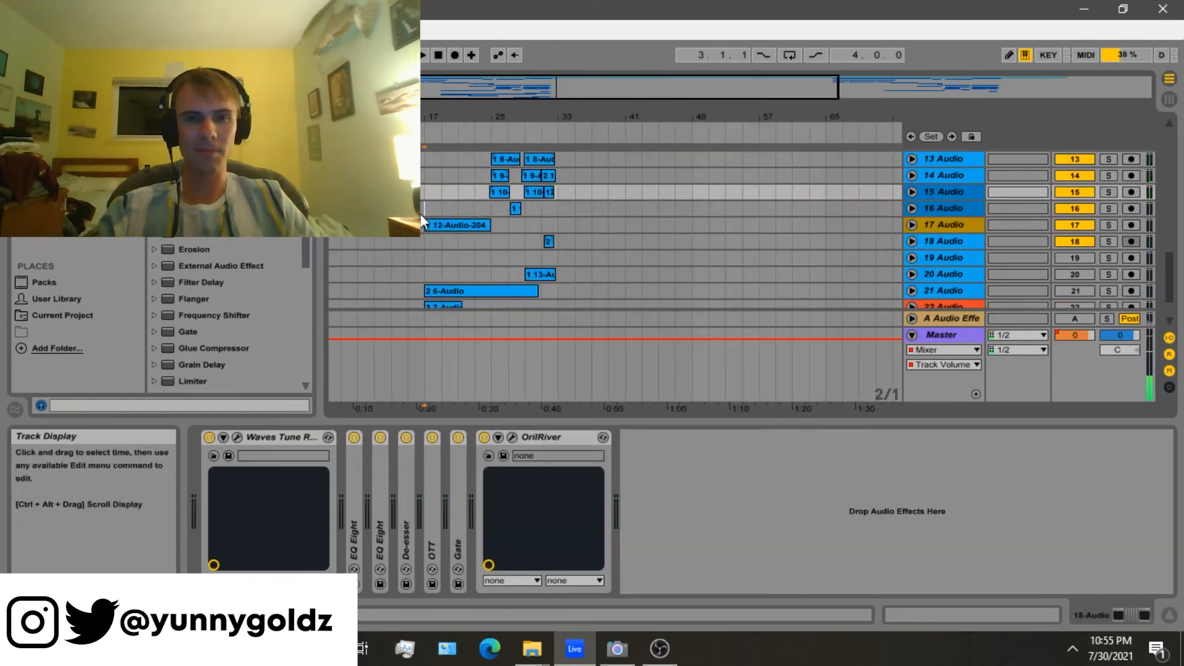
pyautogui.click(420, 214)
pyautogui.press('+')
pyautogui.click(442, 212)
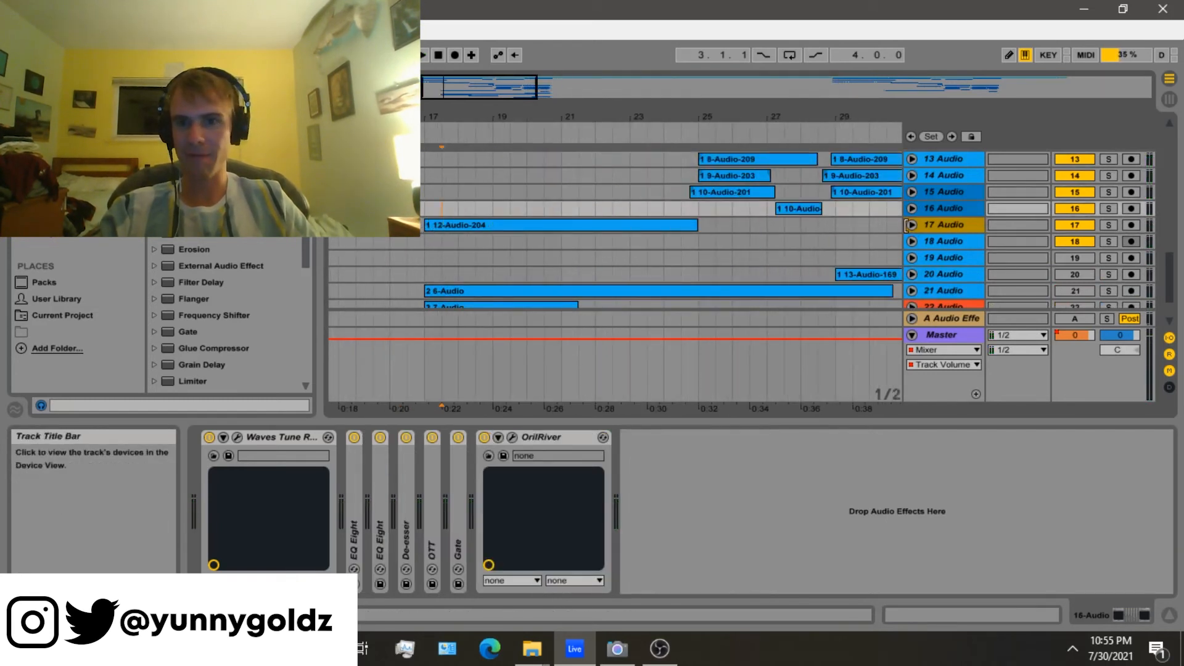
pyautogui.click(911, 224)
pyautogui.click(435, 276)
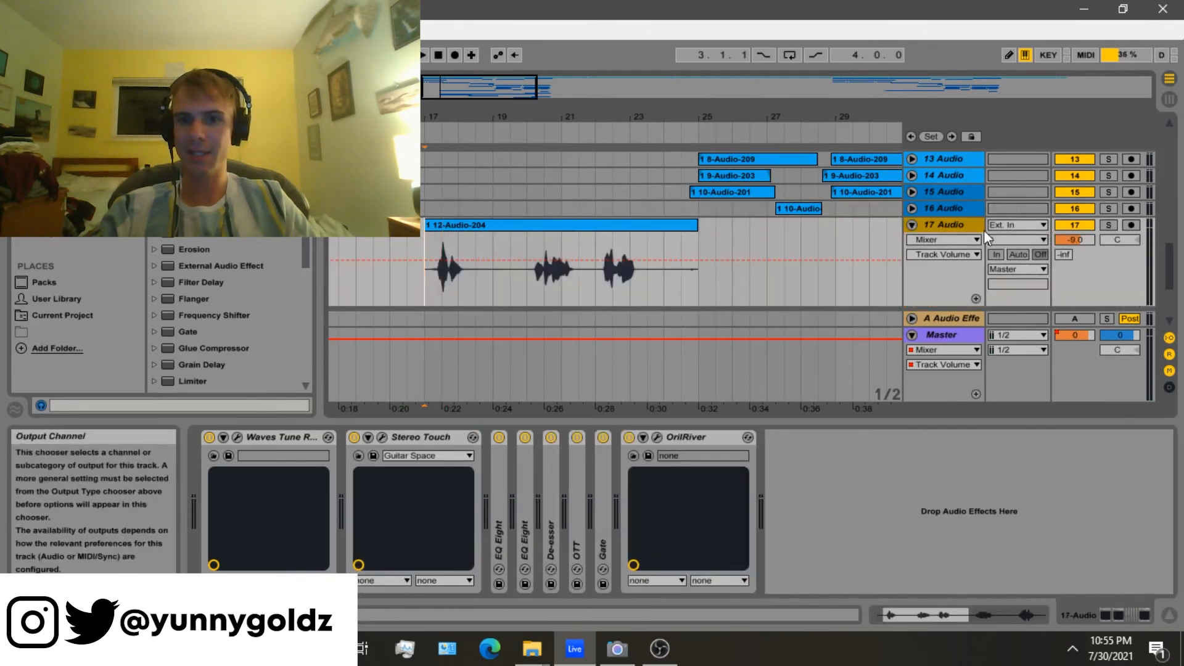
pyautogui.click(1103, 226)
pyautogui.press('space')
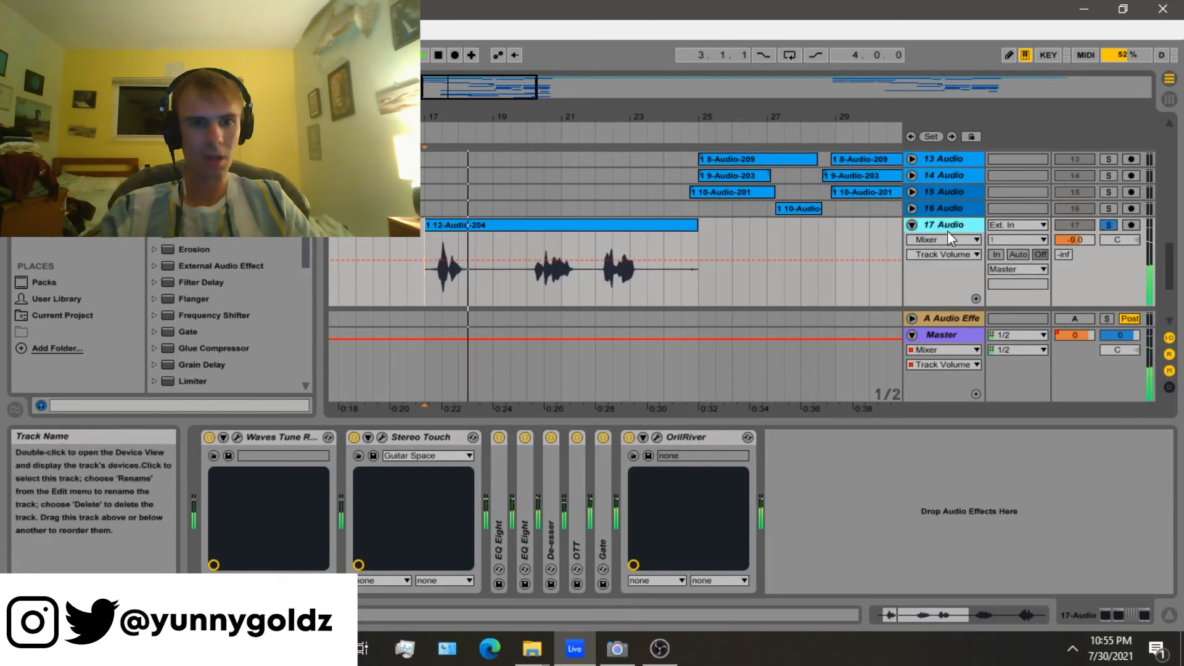
# Replay the opening of 17 Audio soloed, then unsolo it and play the same passage in the full mix
pyautogui.press('space')
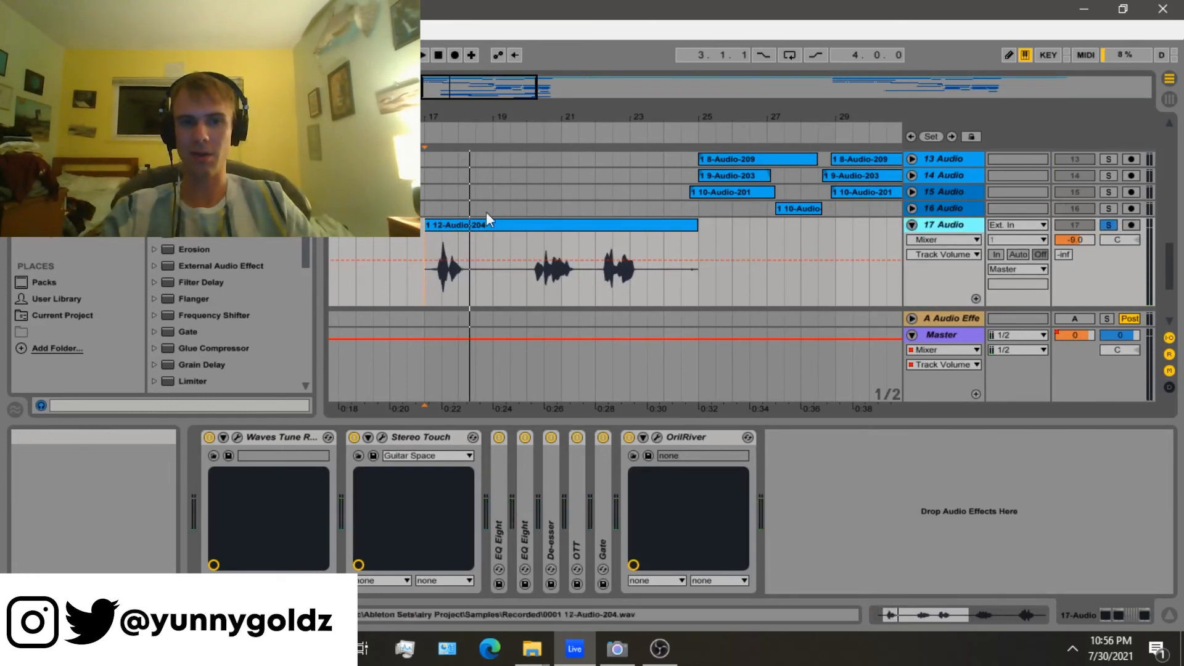
pyautogui.press('space')
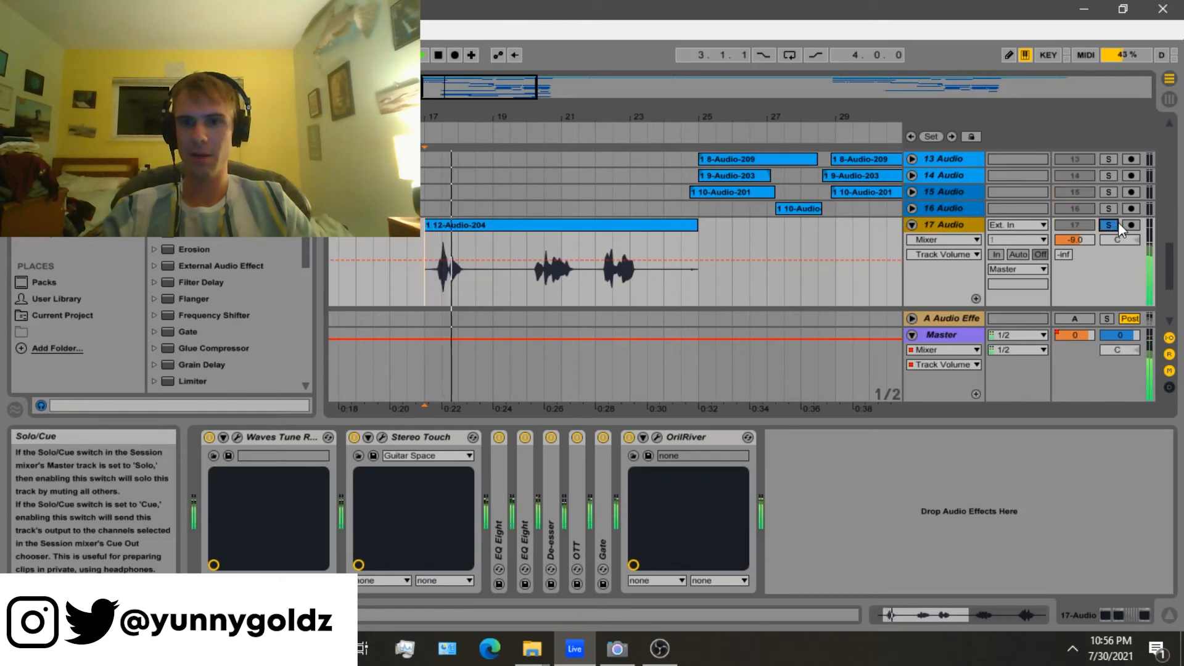
pyautogui.click(1118, 224)
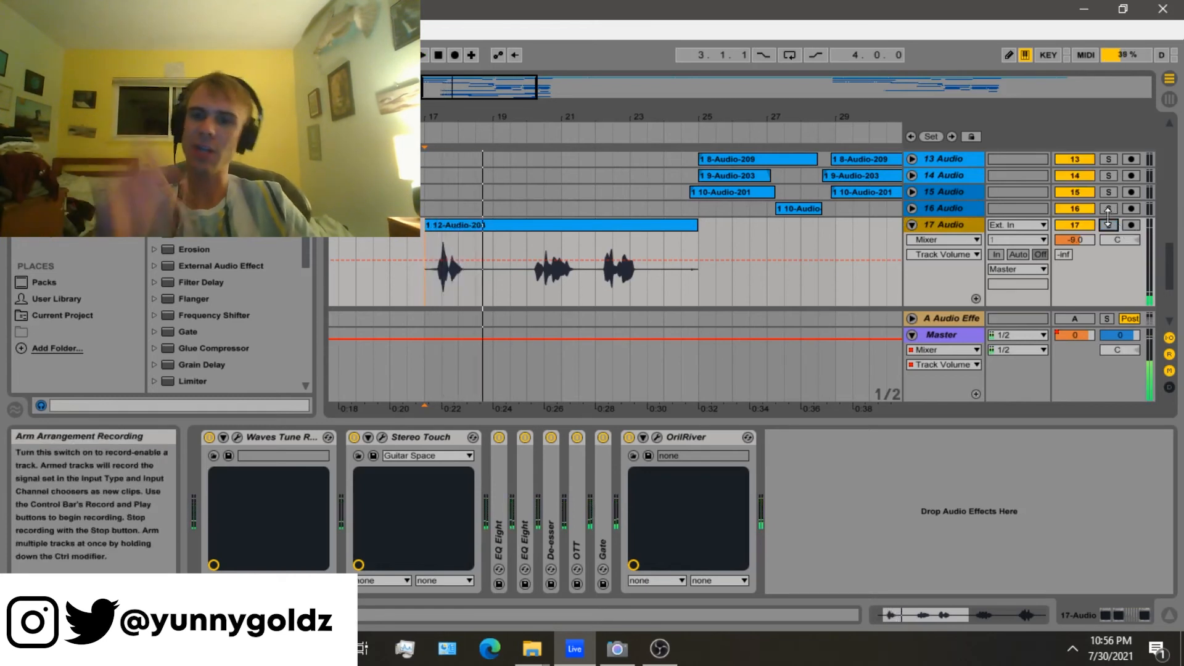
pyautogui.press('space')
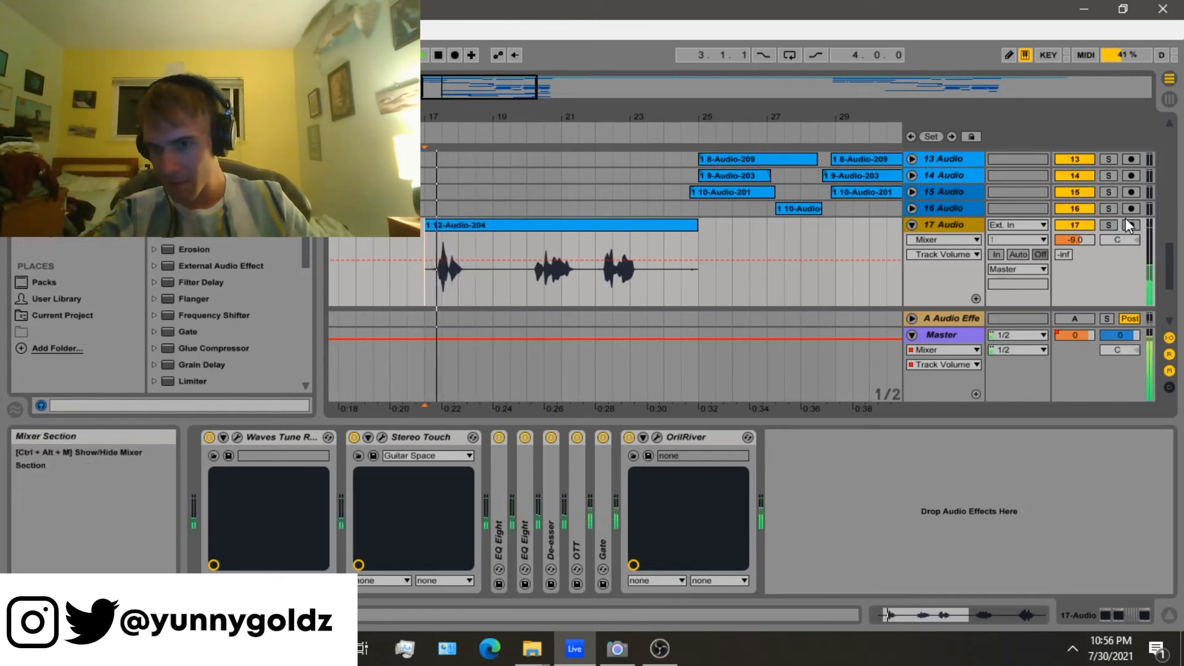
pyautogui.scroll(-3, 743, 263)
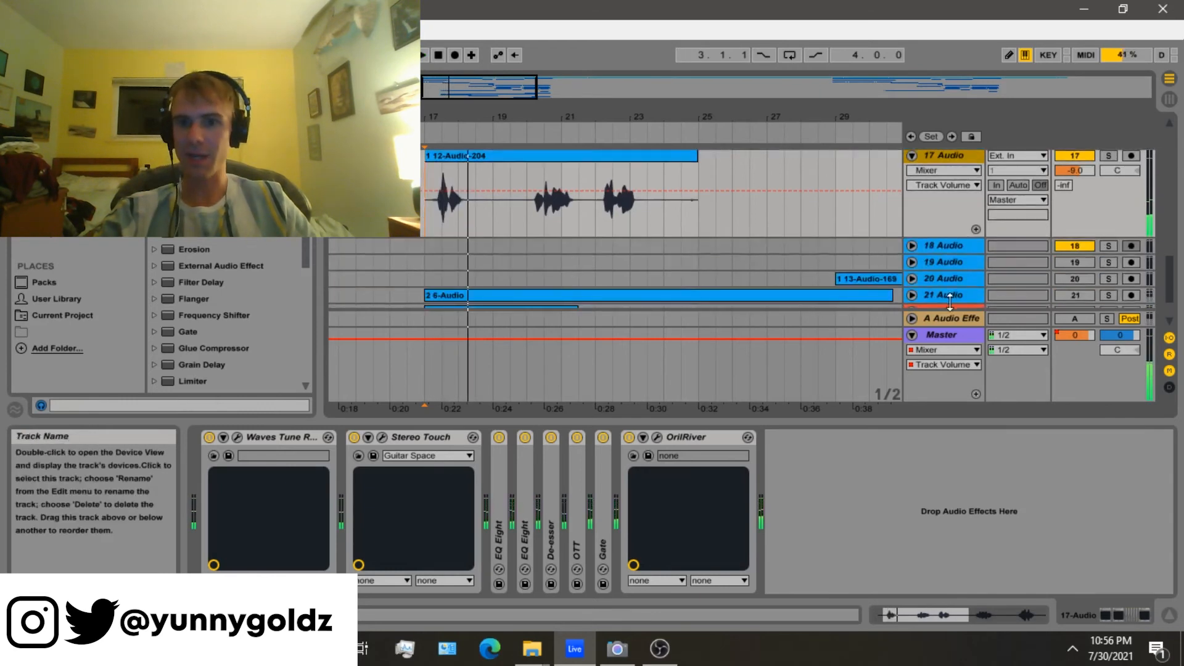
# Show the device chain of return track A, then fold the return and Master tracks
pyautogui.click(912, 319)
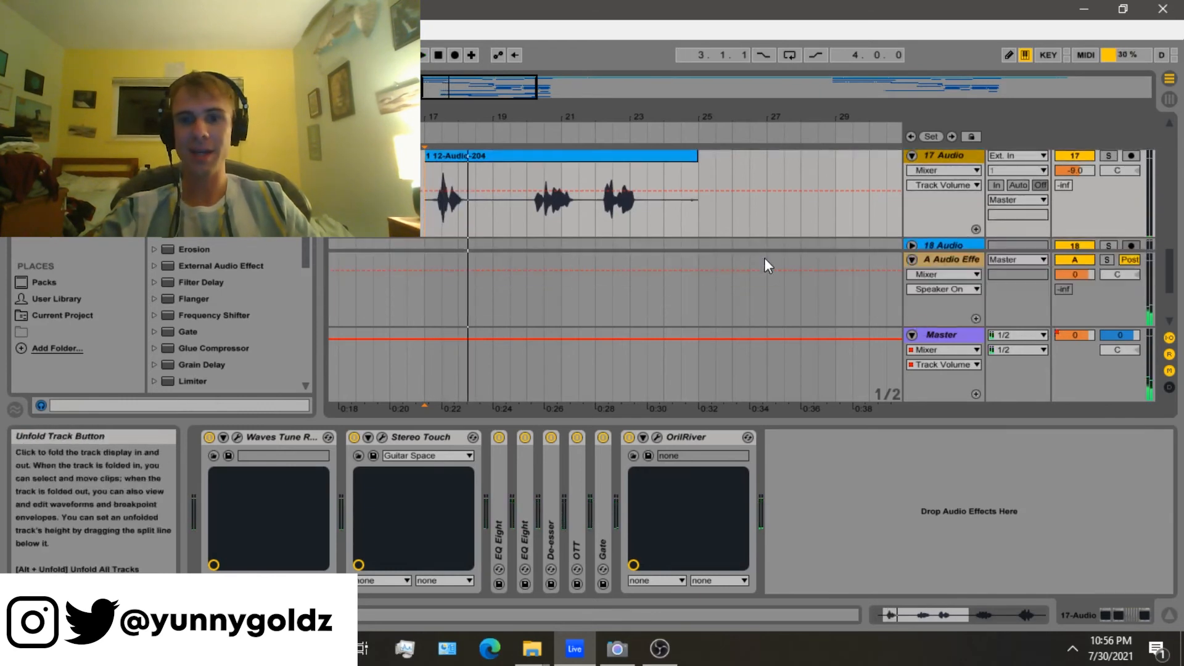
pyautogui.click(766, 193)
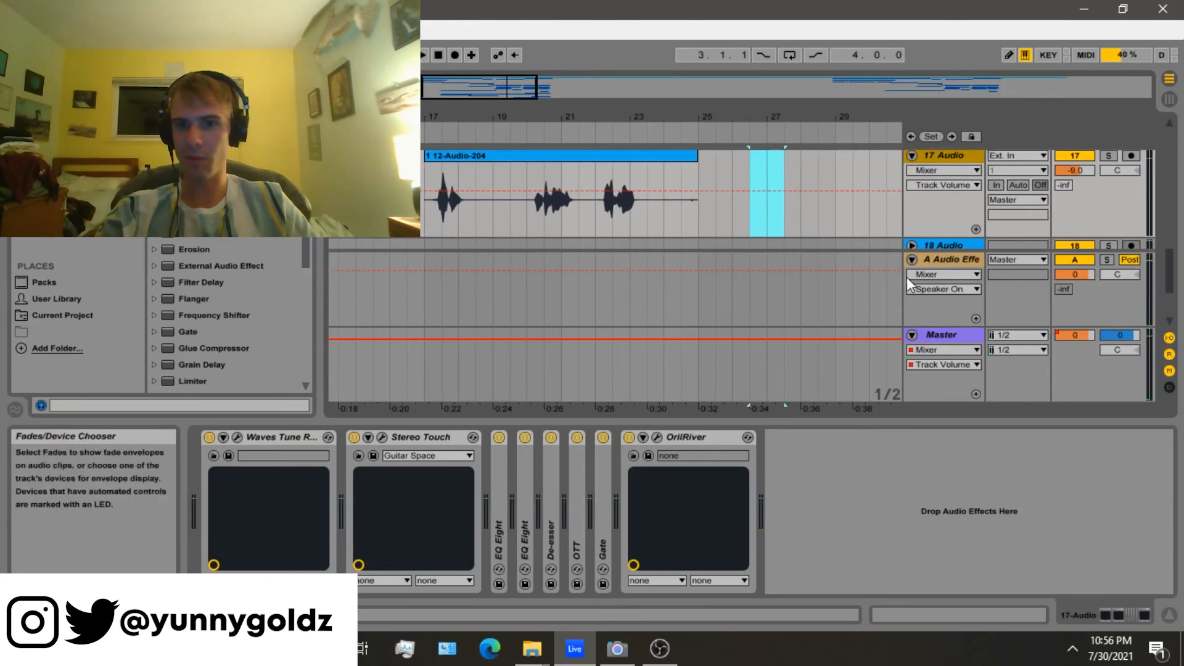
pyautogui.click(910, 261)
pyautogui.click(912, 260)
pyautogui.click(911, 335)
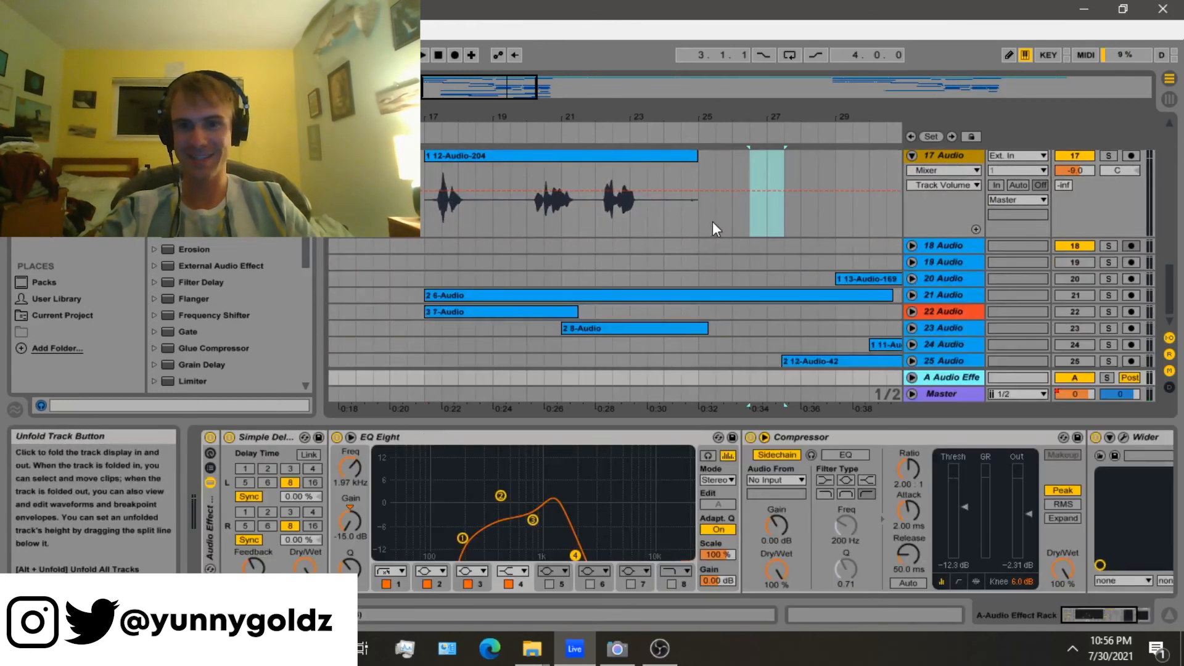
# Play the full mix from the first phrase of the 17 Audio clip and fold 17 Audio
pyautogui.scroll(3, 712, 221)
pyautogui.click(442, 191)
pyautogui.press('space')
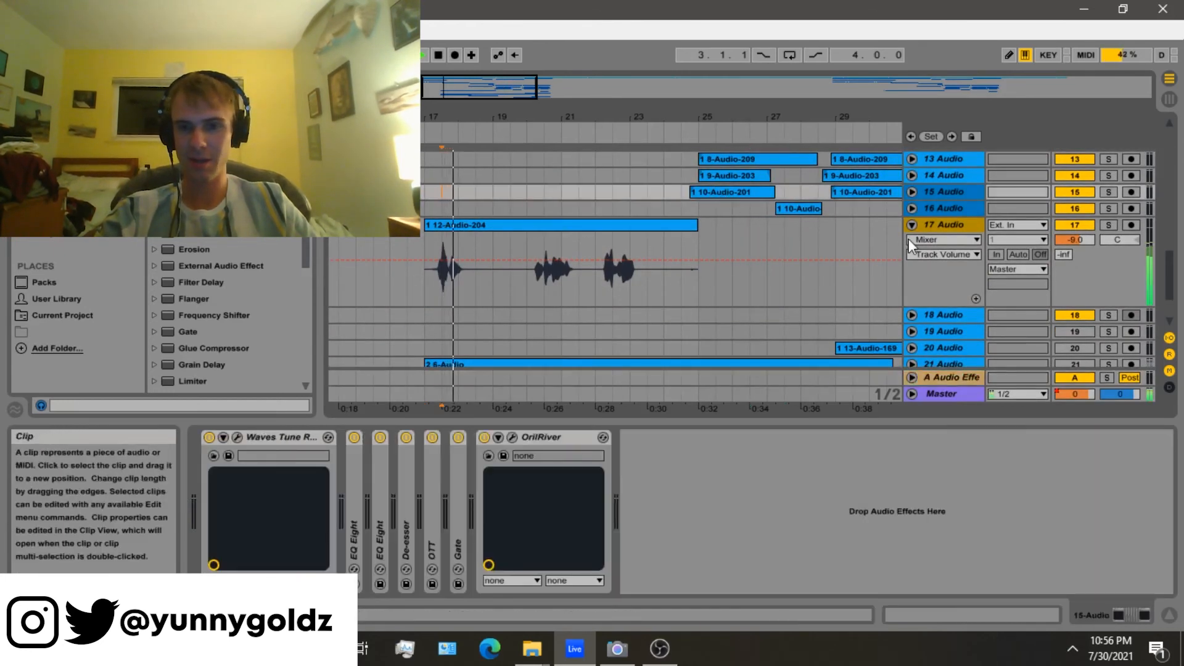
pyautogui.click(912, 224)
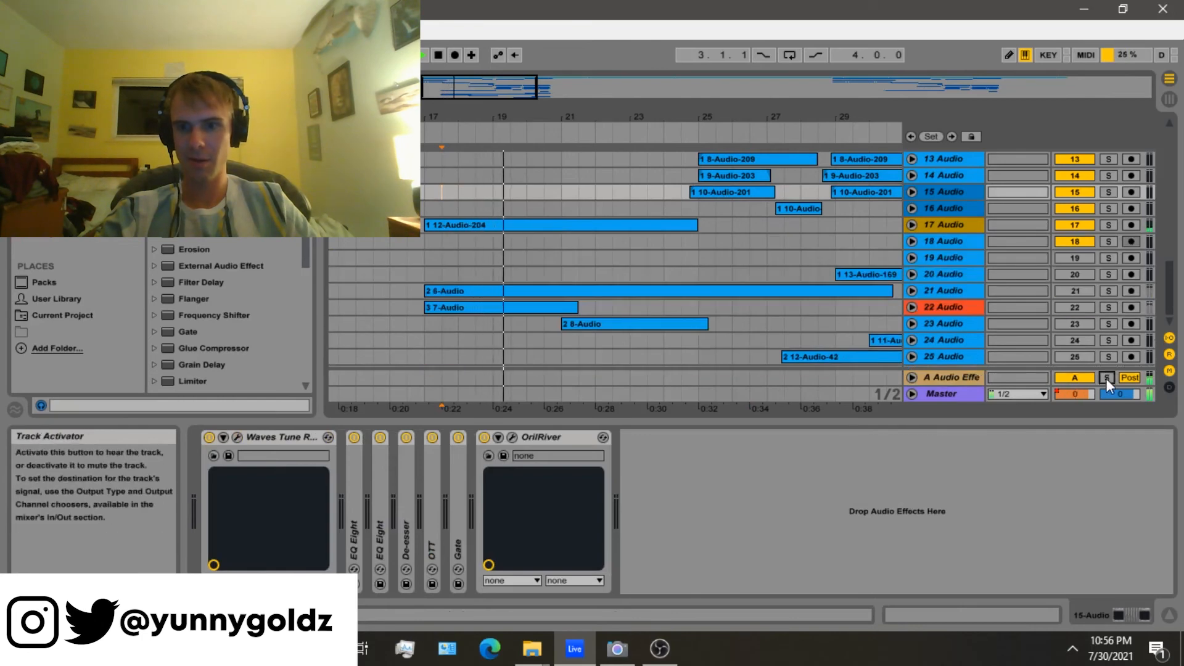
# Unfold return track A, solo it to audition the effect rack's output, then unsolo it
pyautogui.click(913, 378)
pyautogui.click(953, 320)
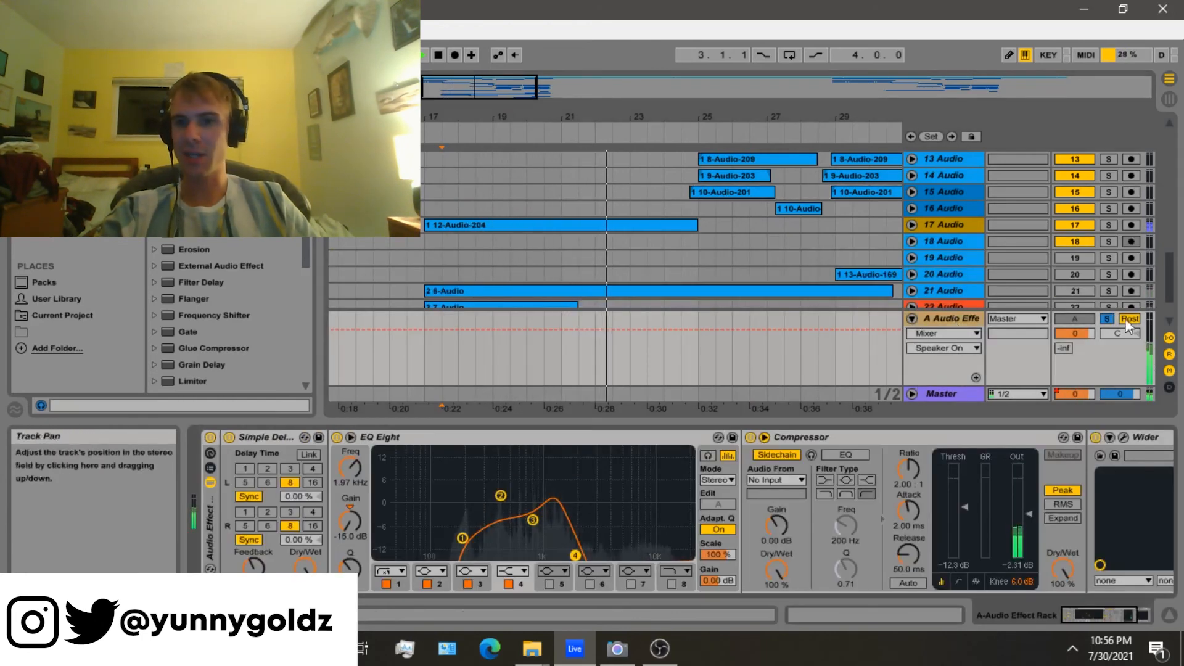
pyautogui.press('space')
pyautogui.click(1075, 319)
pyautogui.click(1107, 319)
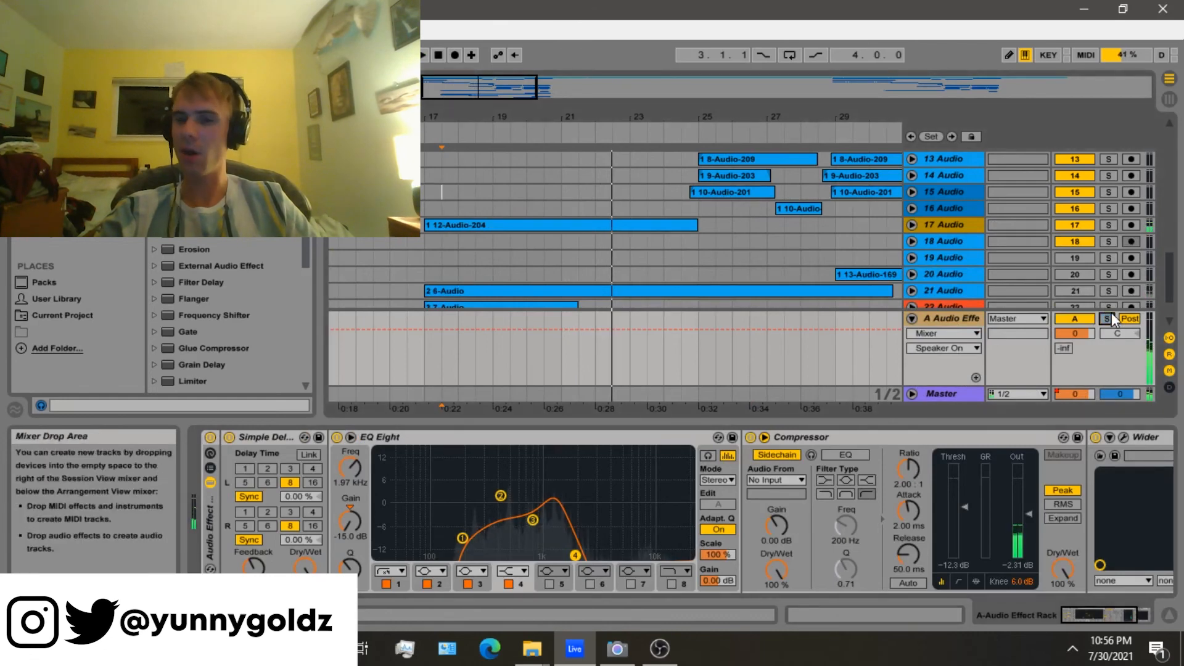
# Fold return track A along with 11 Audio, 10 Audio and 9 Audio
pyautogui.click(911, 318)
pyautogui.scroll(5, 903, 321)
pyautogui.click(923, 291)
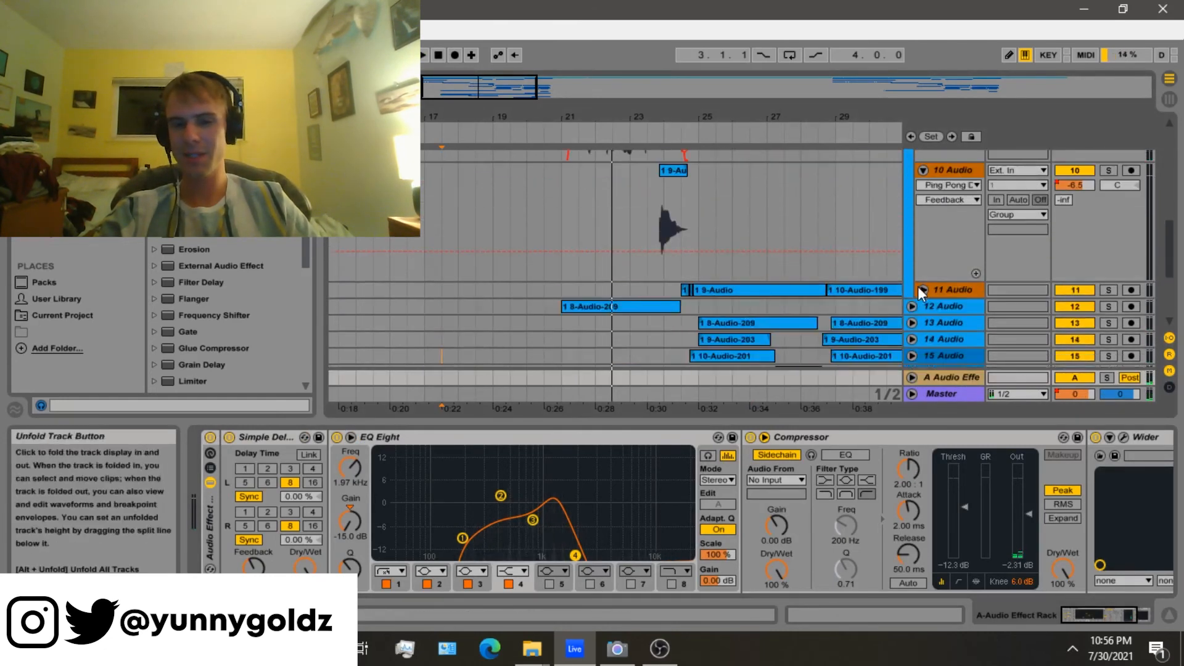
pyautogui.scroll(3, 931, 272)
pyautogui.click(923, 257)
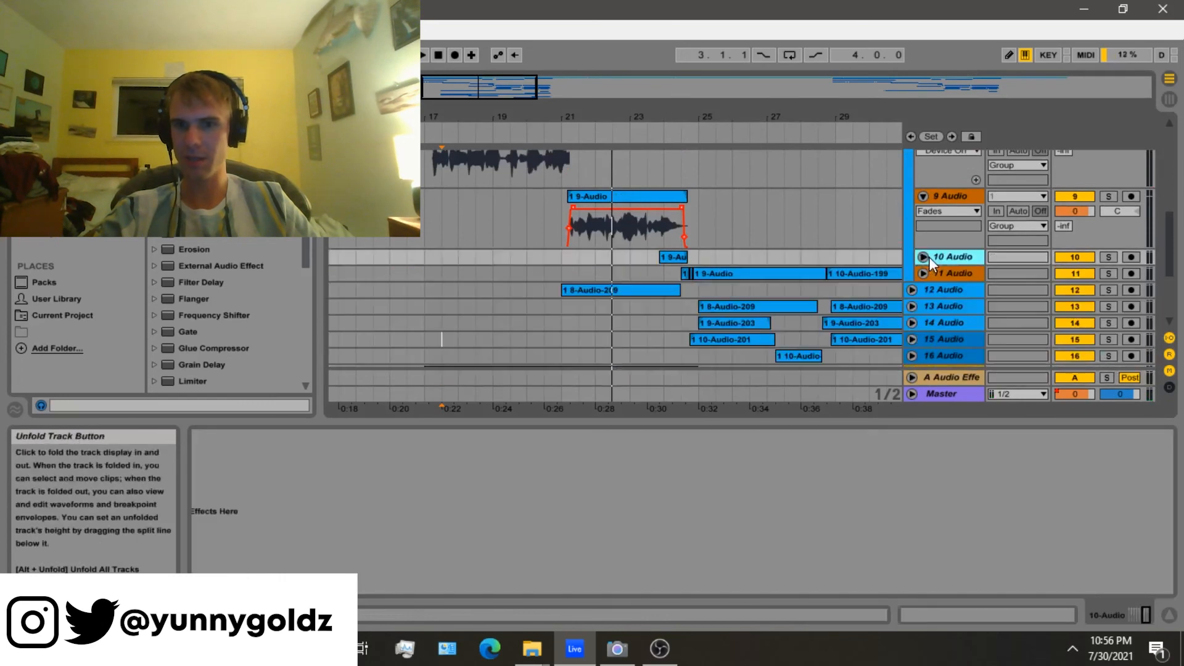
pyautogui.click(924, 195)
pyautogui.scroll(5, 920, 188)
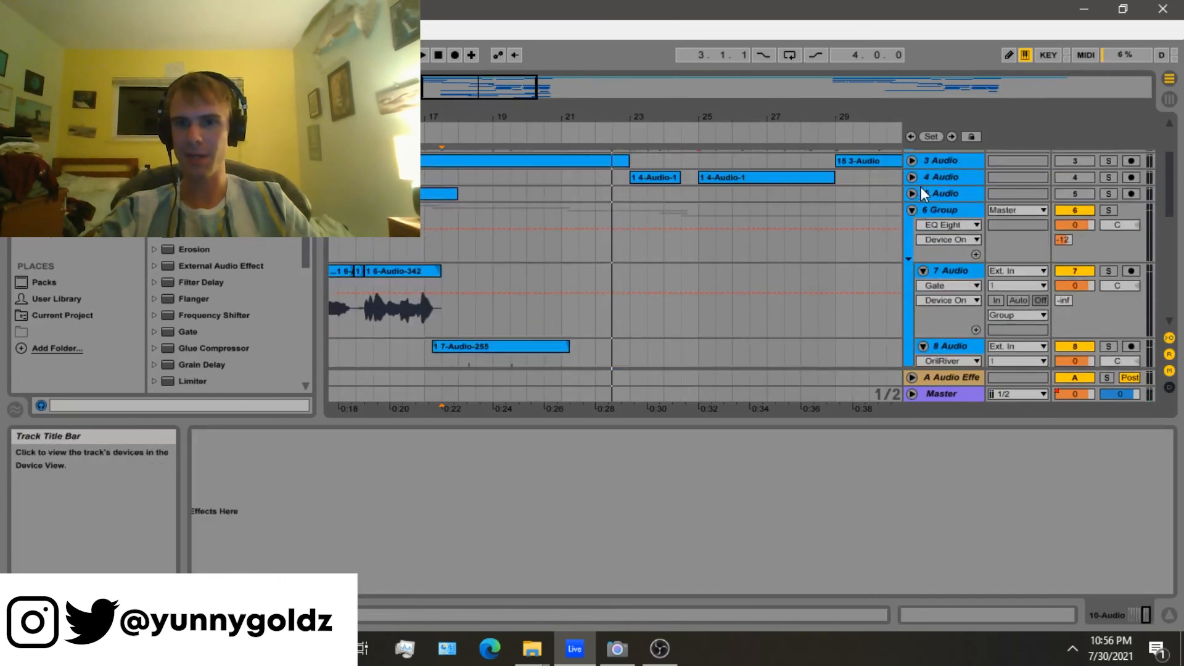
# Fold 6 Group and show the device chain of 13 Audio
pyautogui.click(912, 211)
pyautogui.hscroll(-3, 555, 185)
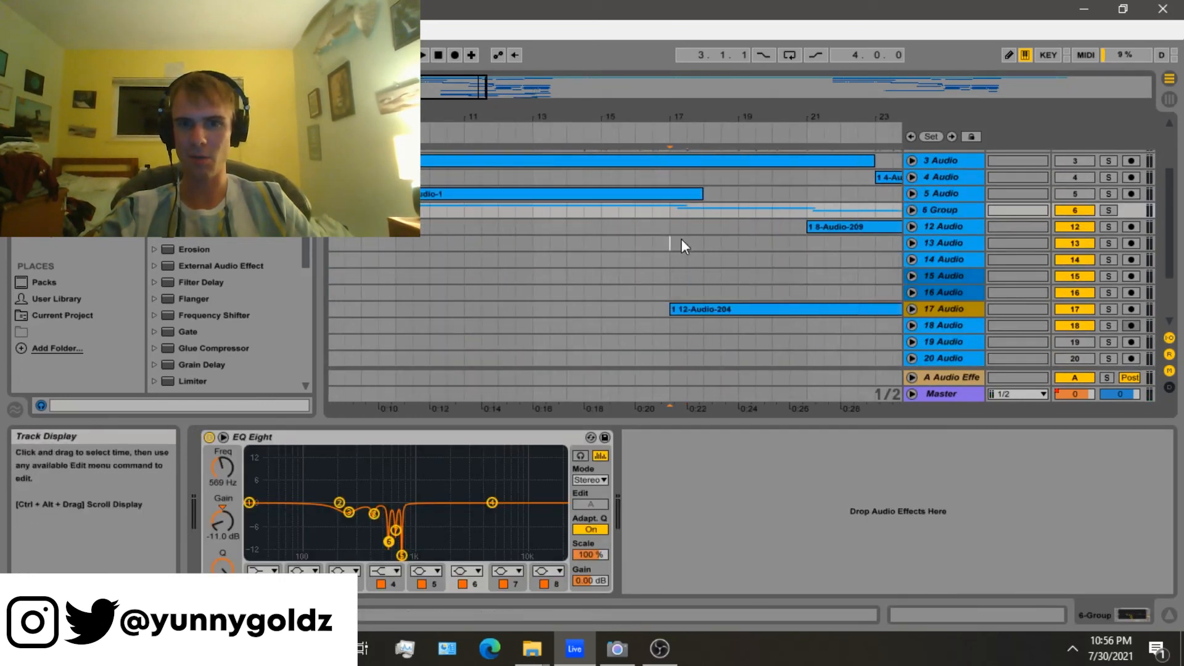
pyautogui.click(673, 243)
pyautogui.moveTo(881, 117); pyautogui.dragTo(582, 118)
pyautogui.press('-')
pyautogui.press('-')
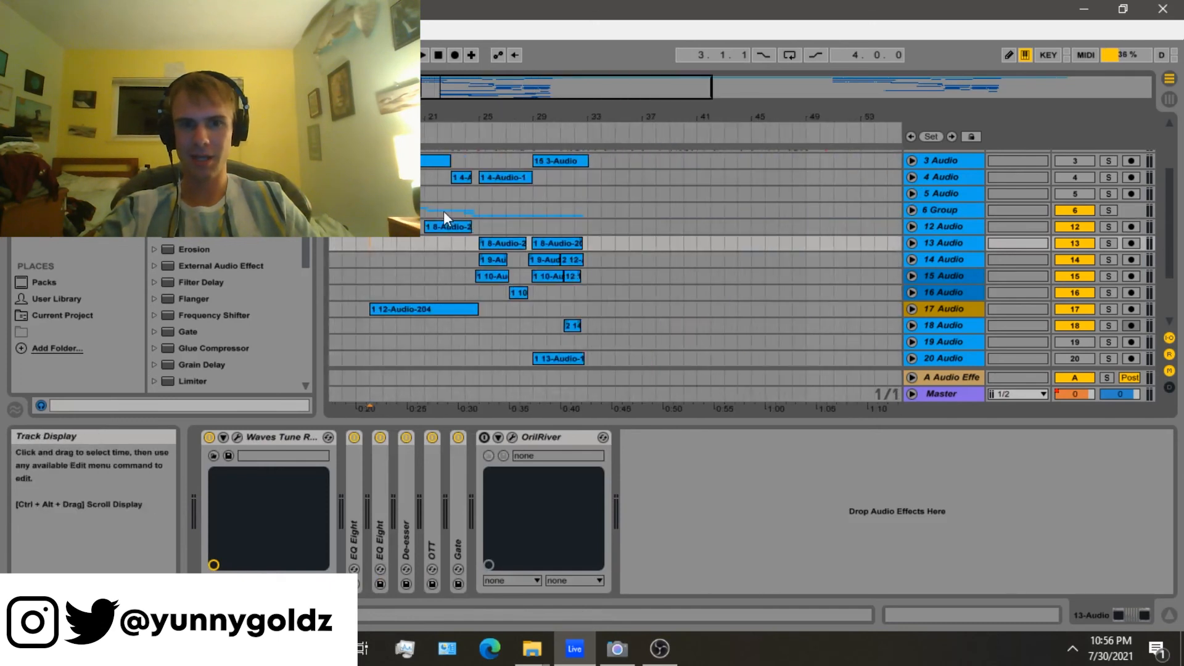
# Play the full mix from about bar 21, with the effects of 6 Group shown
pyautogui.click(442, 210)
pyautogui.scroll(1, 924, 236)
pyautogui.scroll(3, 924, 236)
pyautogui.press('space')
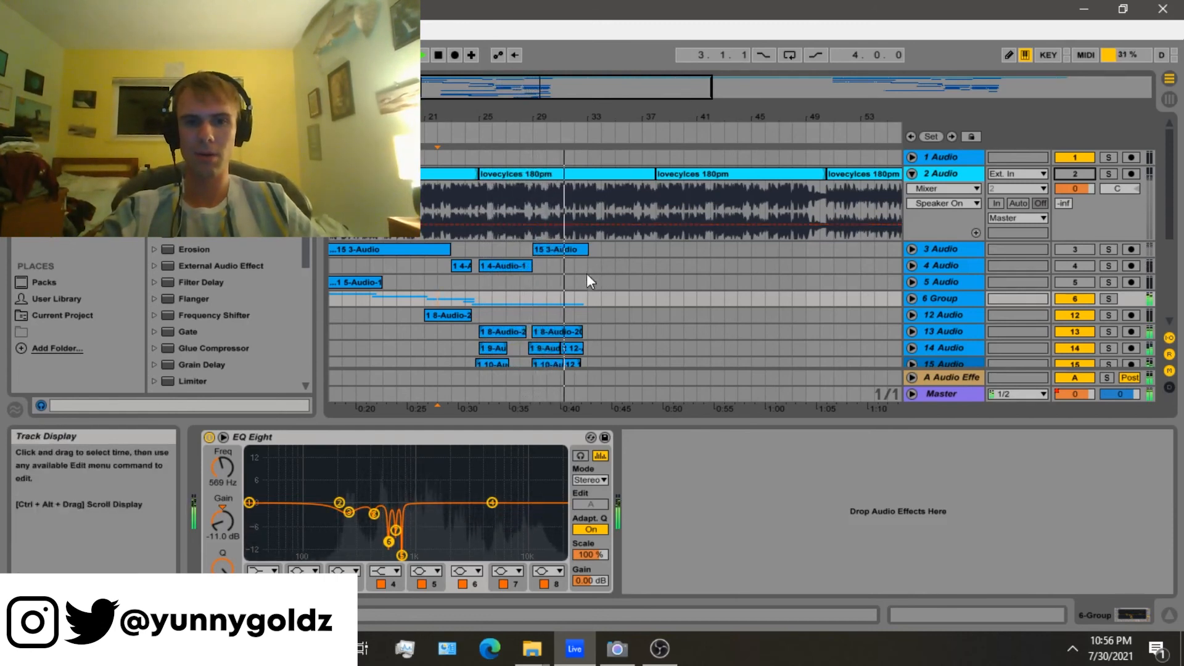
# Select a short empty section of 6 Group past its first clips and deactivate the 2 Audio beat track
pyautogui.click(627, 297)
pyautogui.press('-')
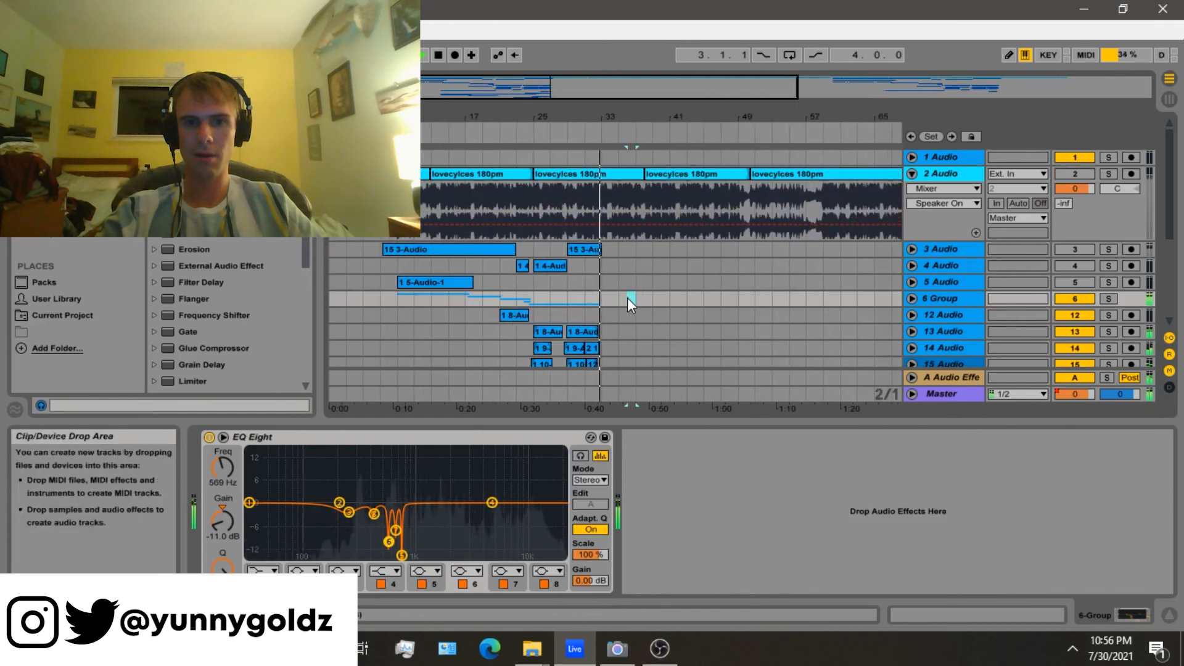
pyautogui.press('-')
pyautogui.click(1075, 174)
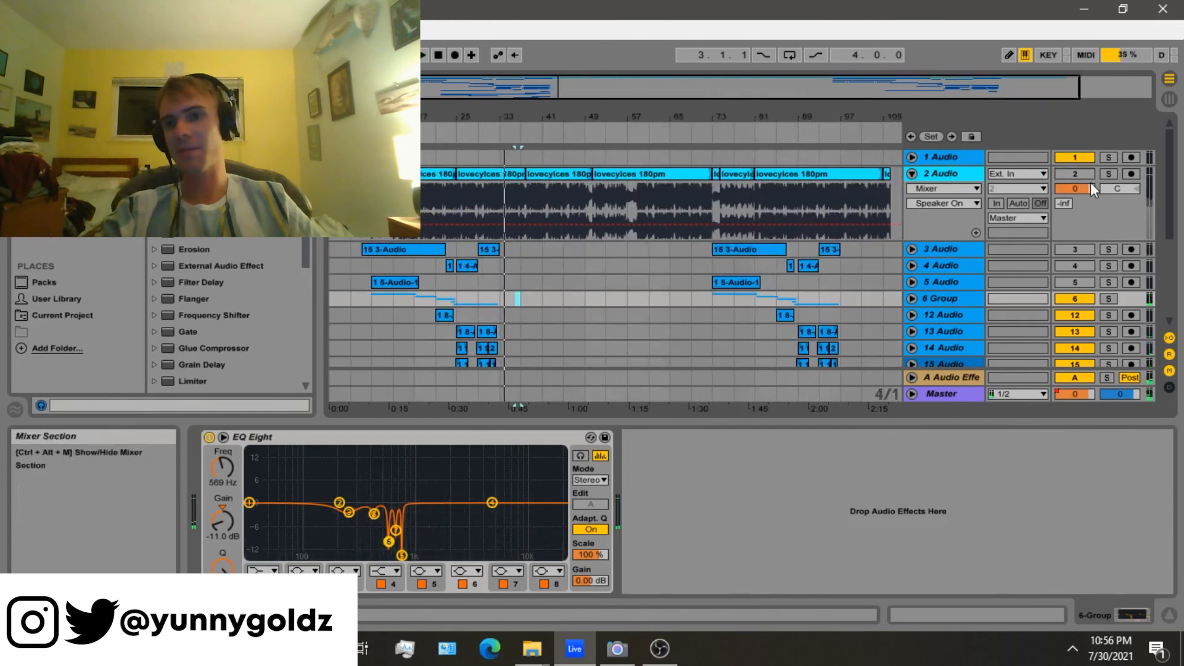
# Set the playback position on the 2 Audio track at the start of the first 5-Audio-1 clip
pyautogui.click(404, 241)
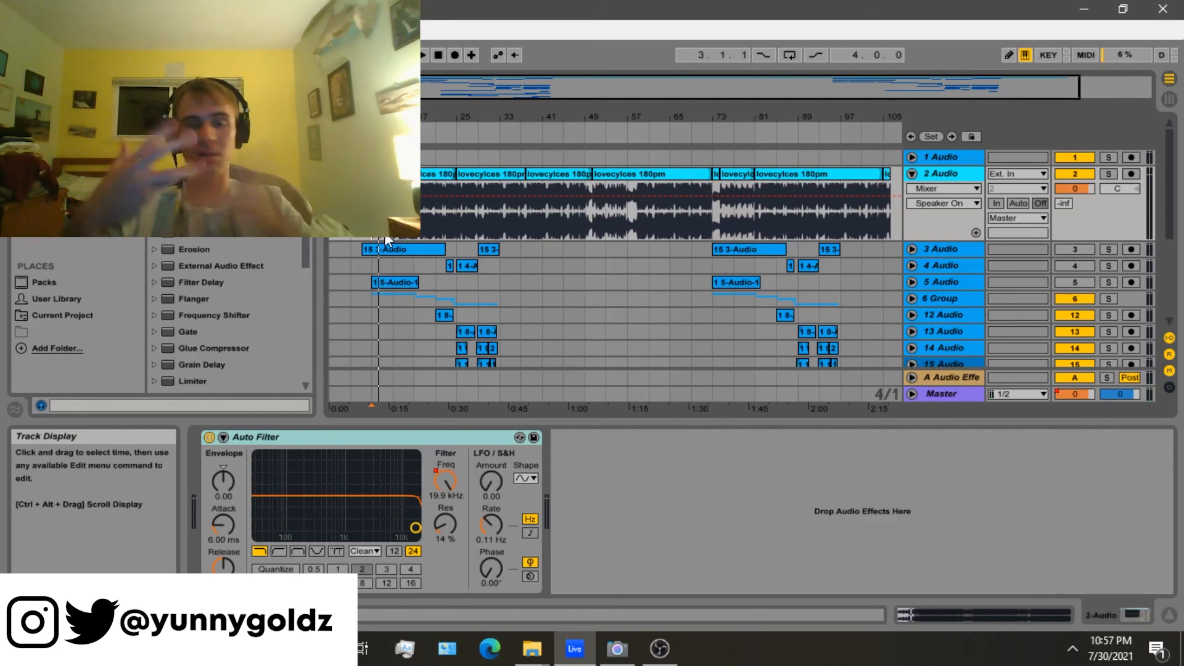
pyautogui.scroll(-2, 406, 259)
pyautogui.scroll(-1, 407, 259)
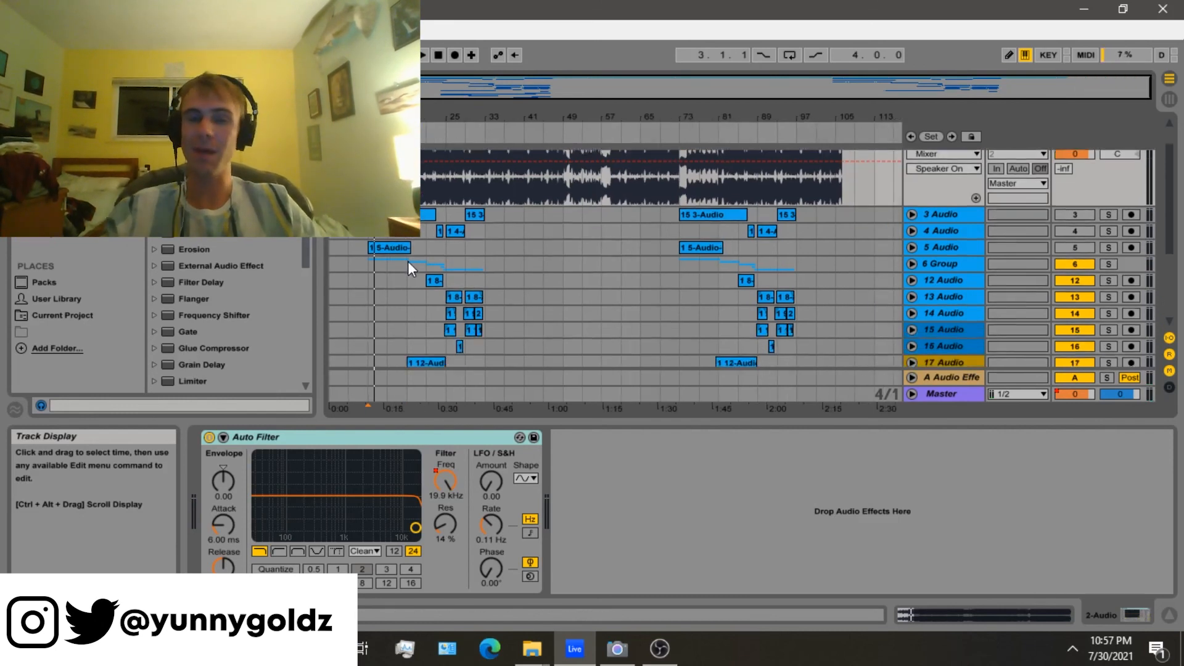